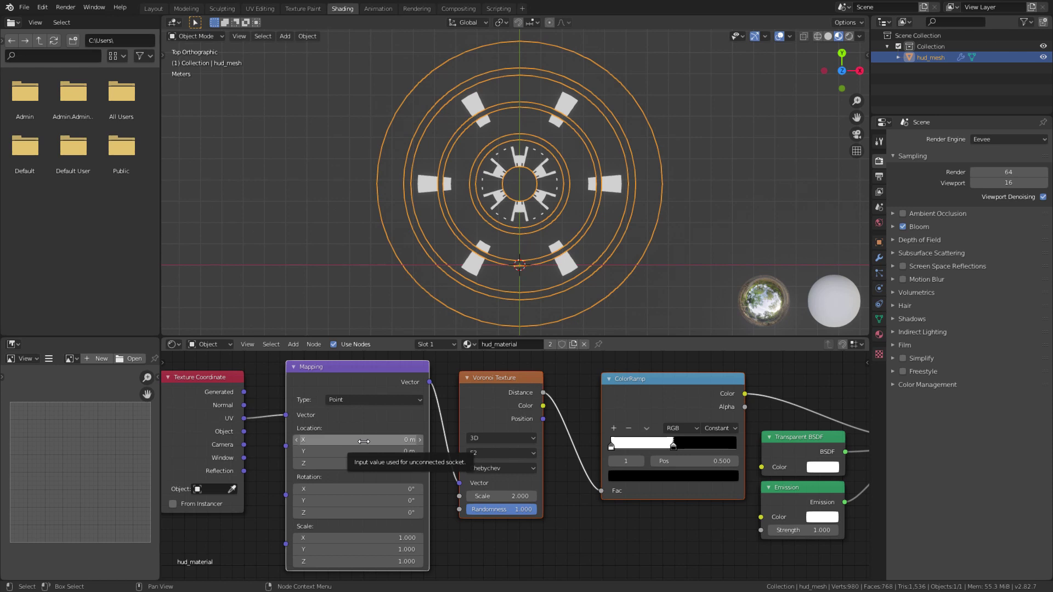
pyautogui.moveTo(364, 442); pyautogui.dragTo(325, 441)
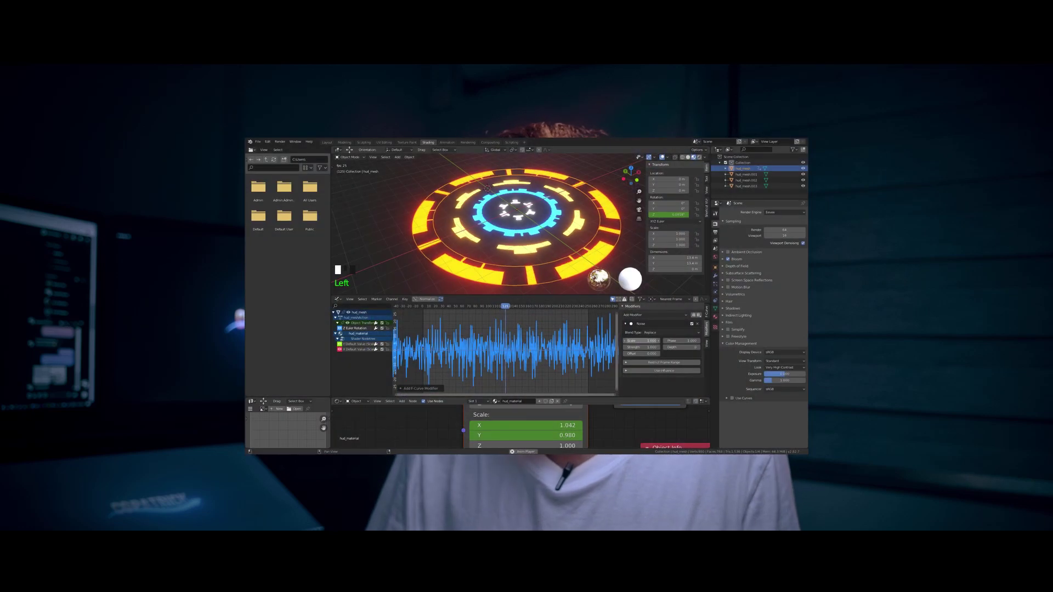
pyautogui.moveTo(642, 340); pyautogui.dragTo(680, 341)
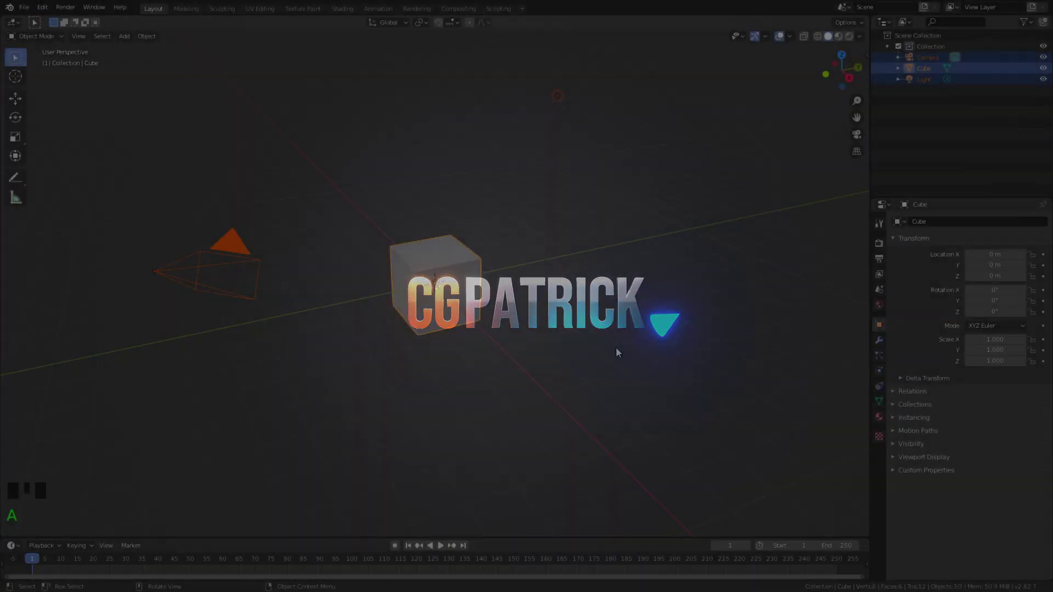
# Delete all the default scene objects and add a mesh plane.
pyautogui.press('x')
pyautogui.click(616, 348)
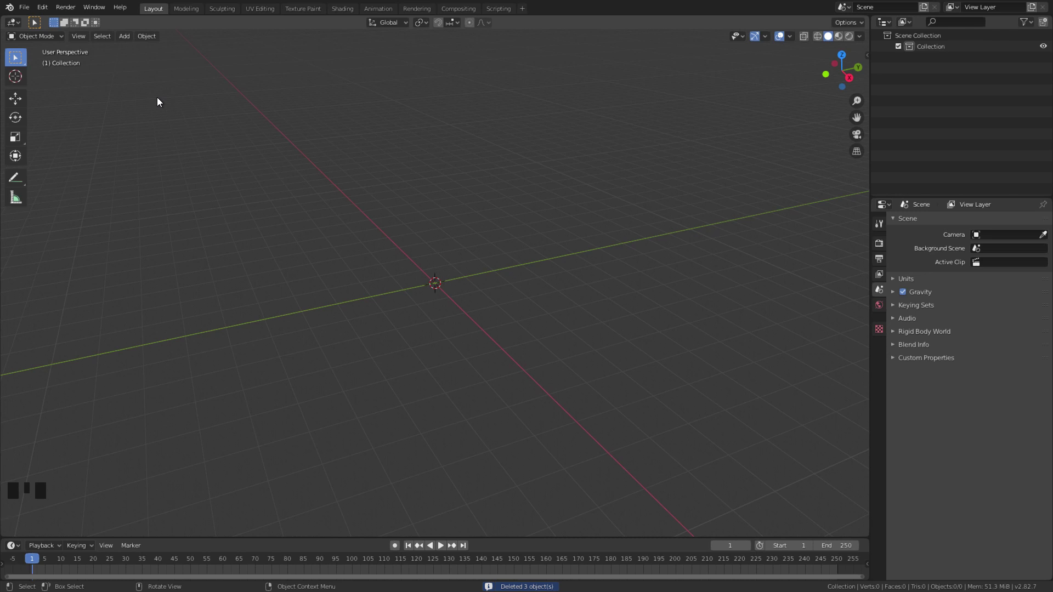
pyautogui.click(125, 37)
pyautogui.moveTo(137, 50)
pyautogui.click(231, 50)
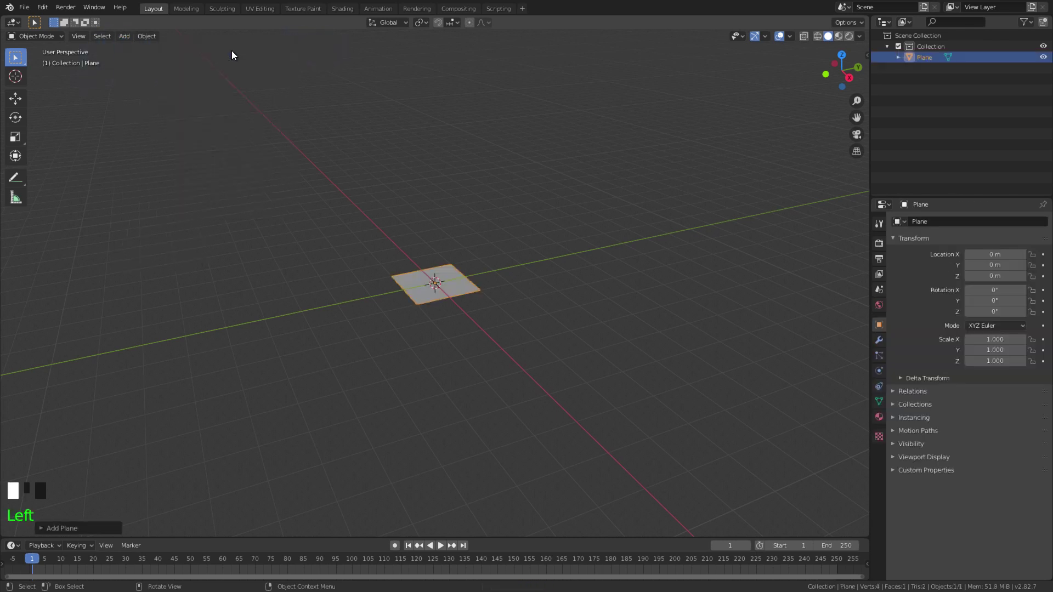
# In top view, move the plane's vertices along X and Y so its upper-left corner sits on the object origin.
pyautogui.press('KP_7')
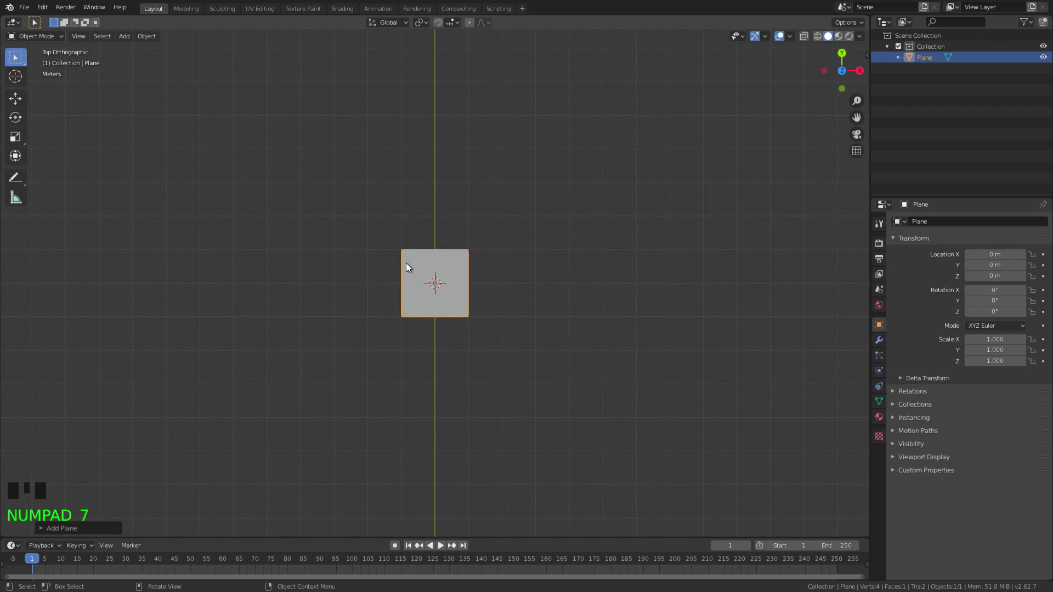
pyautogui.press('Tab')
pyautogui.click(16, 98)
pyautogui.click(453, 263)
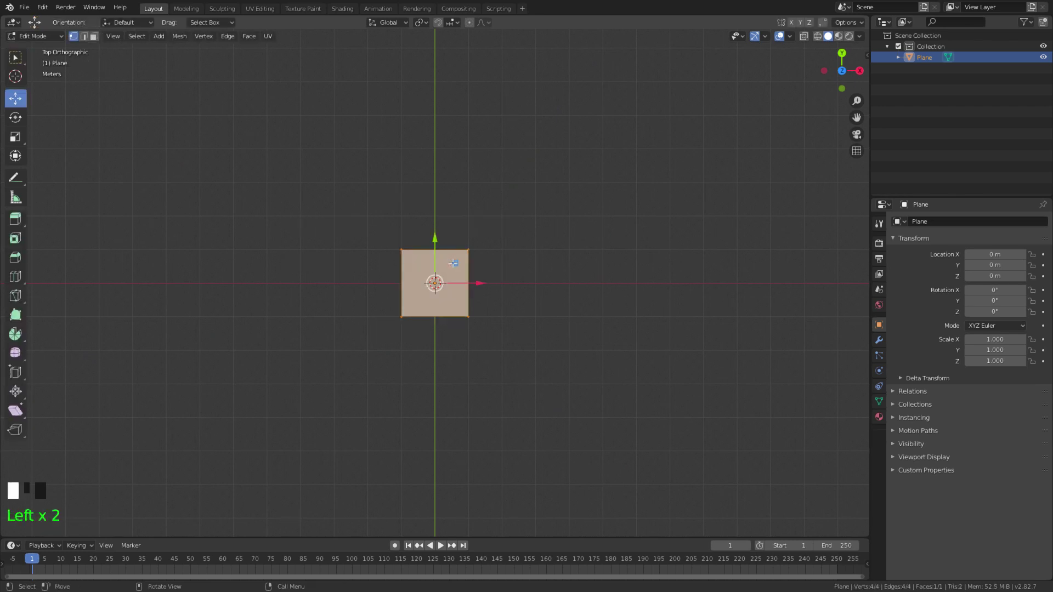
pyautogui.moveTo(453, 264); pyautogui.dragTo(481, 297)
pyautogui.keyDown('ctrl'); pyautogui.moveTo(481, 297); pyautogui.dragTo(481, 249, button='middle'); pyautogui.keyUp('ctrl')
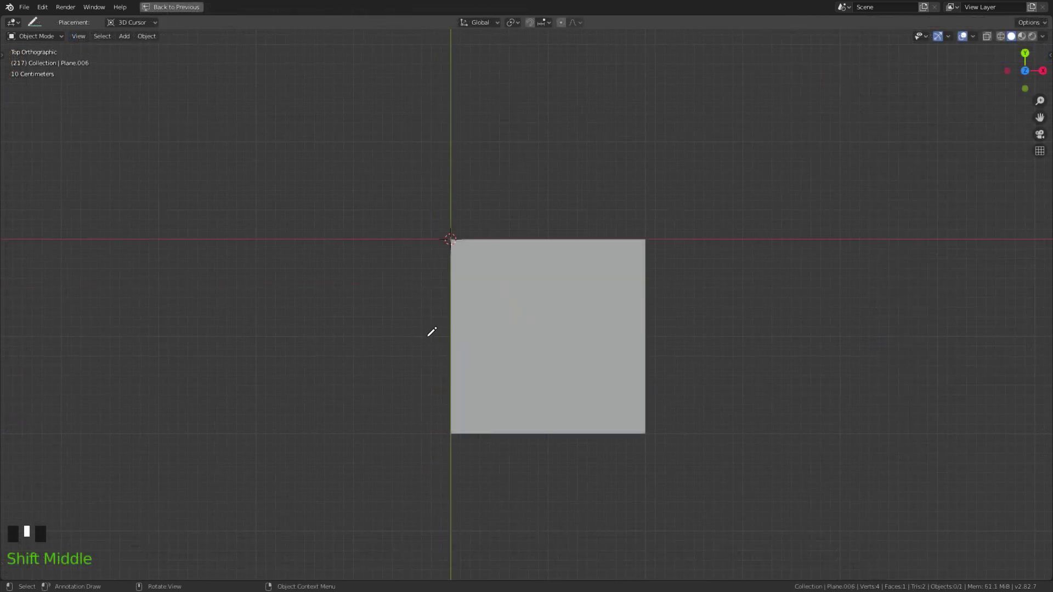
# Annotate a solid arrow pointing left from the plane and a dashed arrow extending to its right.
pyautogui.moveTo(427, 336); pyautogui.dragTo(258, 338)
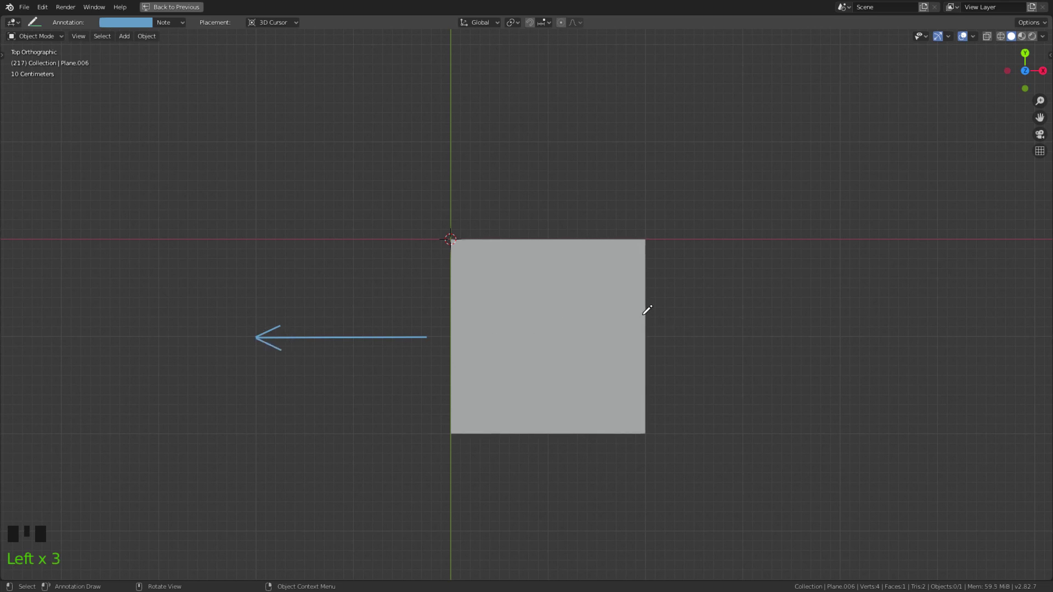
pyautogui.moveTo(655, 259)
pyautogui.keyDown('ctrl'); pyautogui.mouseDown(button='middle')
pyautogui.moveTo(656, 313)
pyautogui.moveTo(488, 334)
pyautogui.mouseUp(button='middle'); pyautogui.keyUp('ctrl')
pyautogui.moveTo(463, 332); pyautogui.dragTo(527, 332)
pyautogui.moveTo(597, 334); pyautogui.dragTo(606, 334)
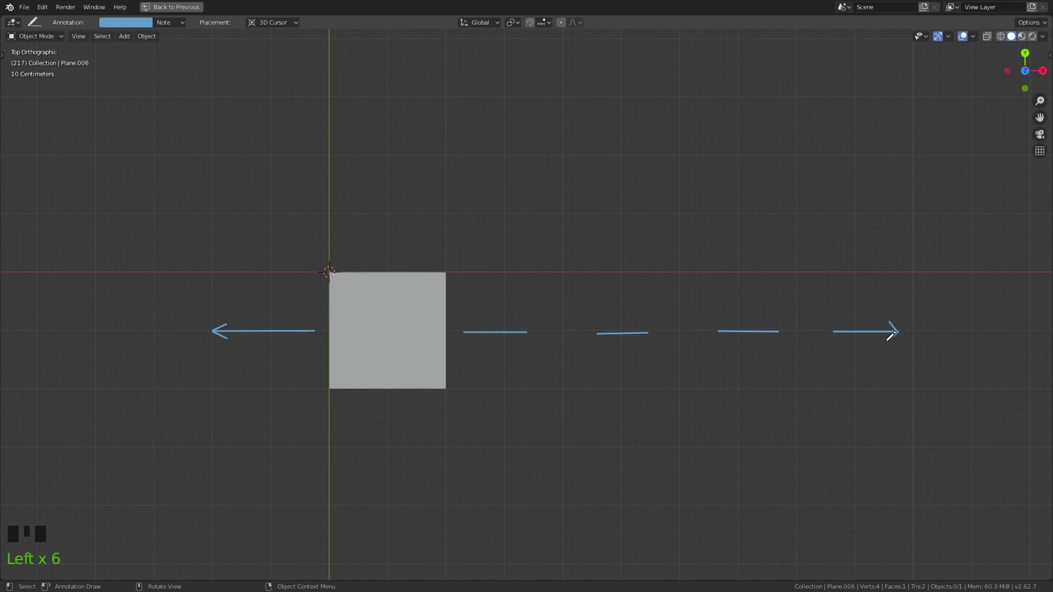
pyautogui.keyDown('shift'); pyautogui.moveTo(400, 284); pyautogui.dragTo(463, 427, button='middle'); pyautogui.keyUp('shift')
# Annotate a dashed circular path running from the plane's right side around above it to its left side.
pyautogui.click(525, 476)
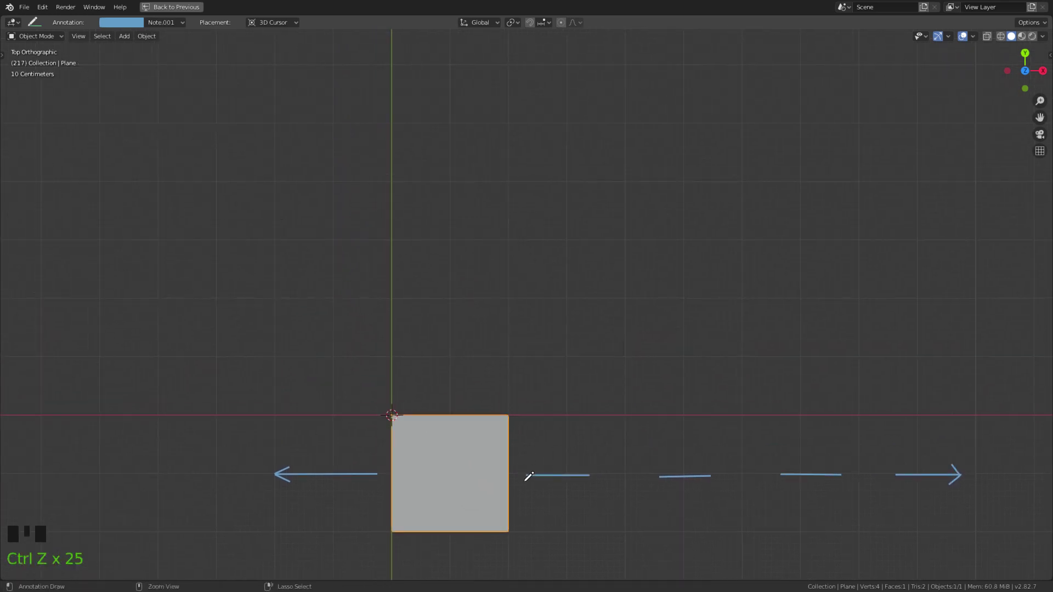
pyautogui.moveTo(515, 471); pyautogui.dragTo(607, 426)
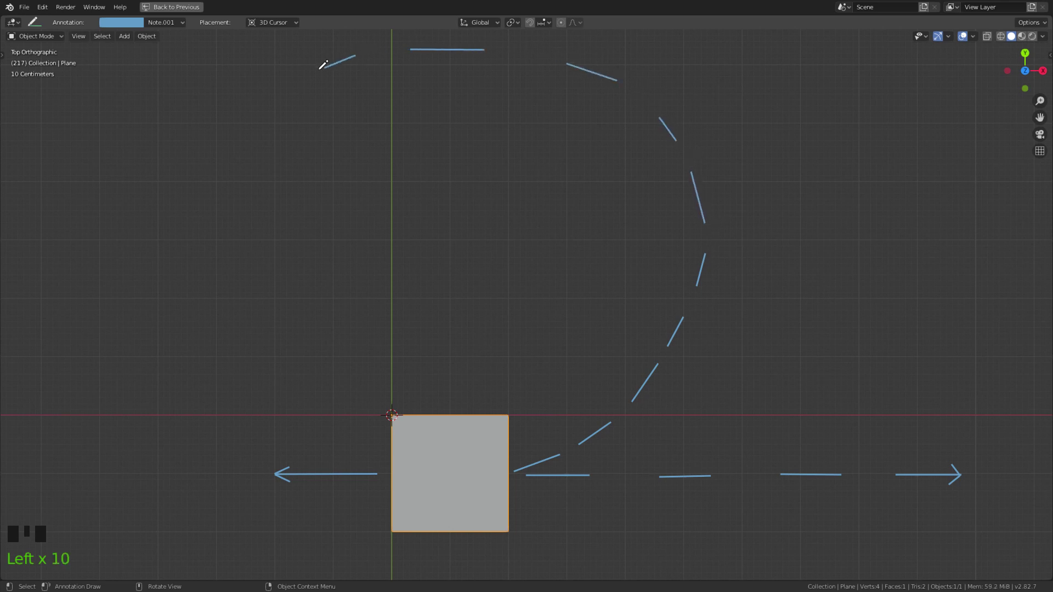
pyautogui.moveTo(237, 158); pyautogui.dragTo(224, 247)
pyautogui.moveTo(227, 282); pyautogui.dragTo(248, 351)
pyautogui.moveTo(261, 376); pyautogui.dragTo(279, 394)
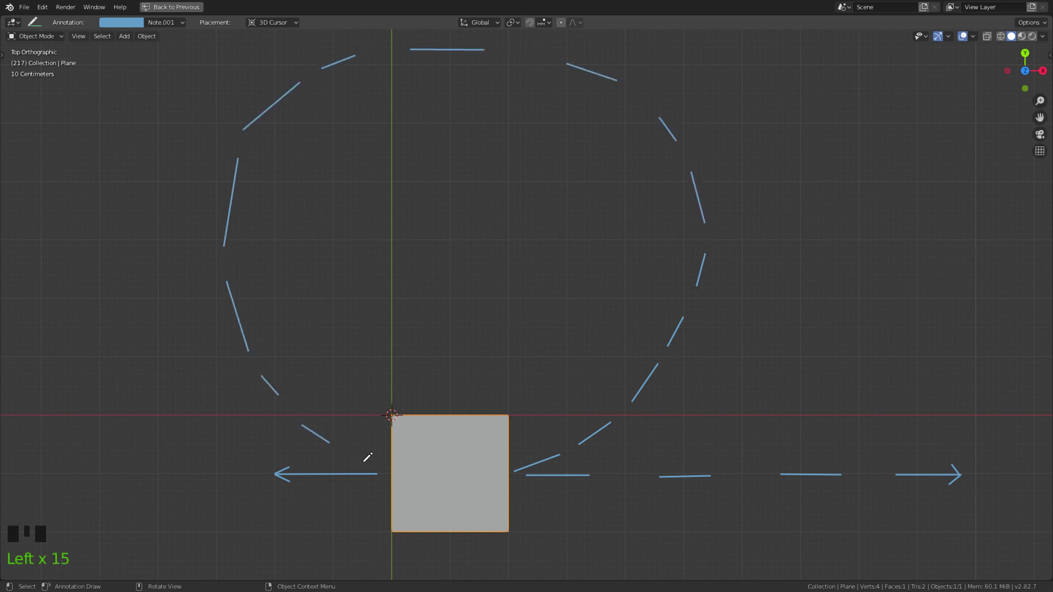
pyautogui.click(387, 465)
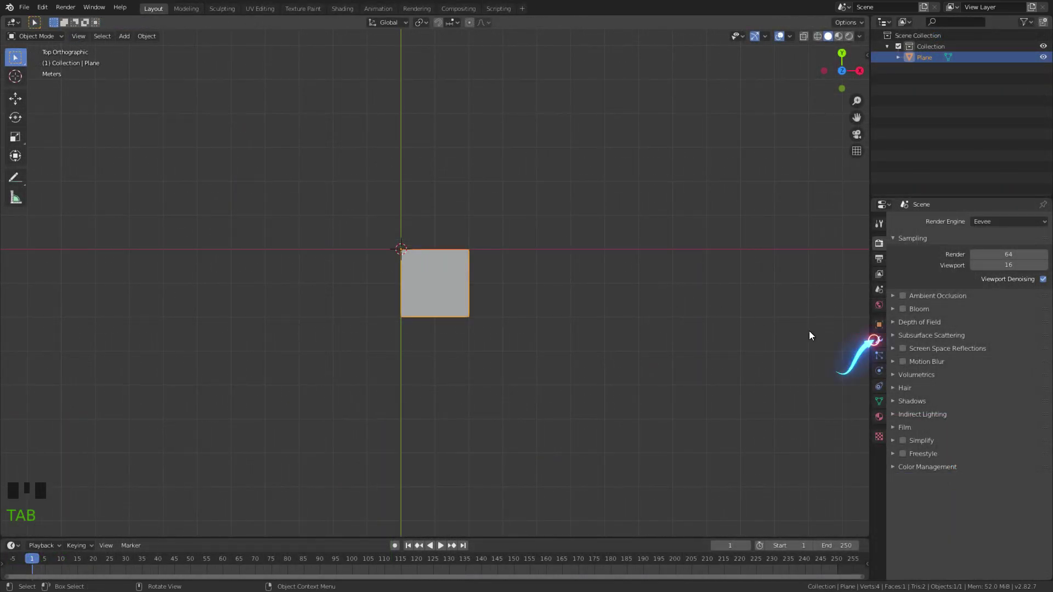
# Add a Subdivision Surface modifier to the plane, set to Simple with render subdivisions of 1.
pyautogui.click(878, 341)
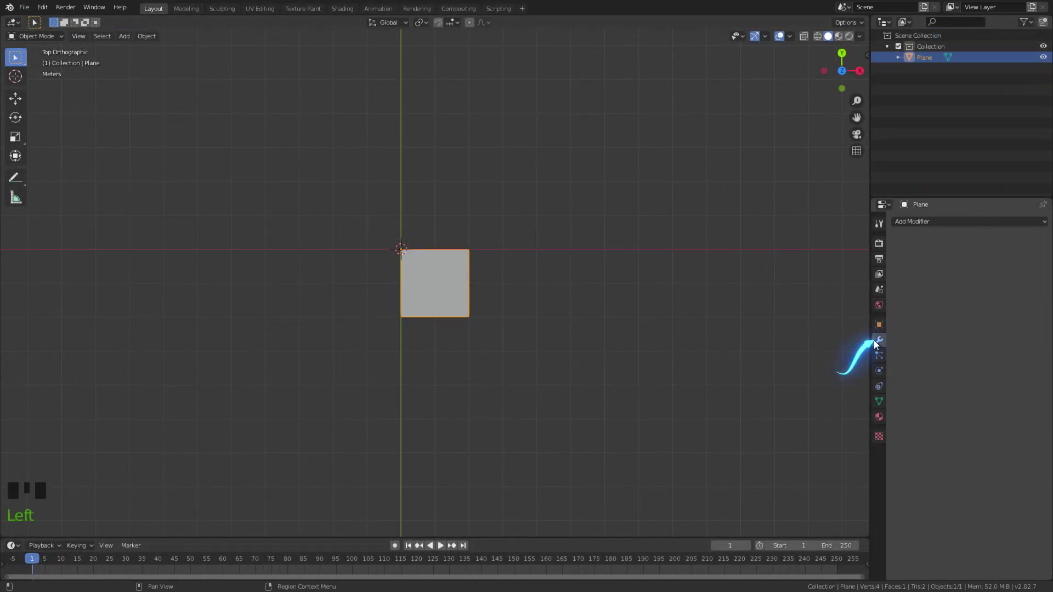
pyautogui.click(910, 221)
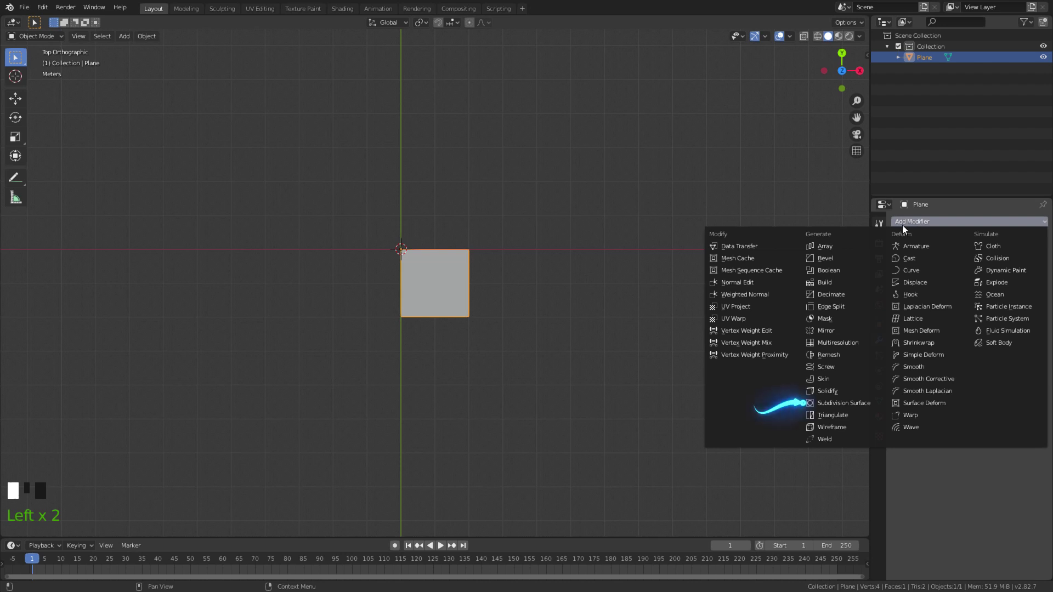
pyautogui.click(848, 403)
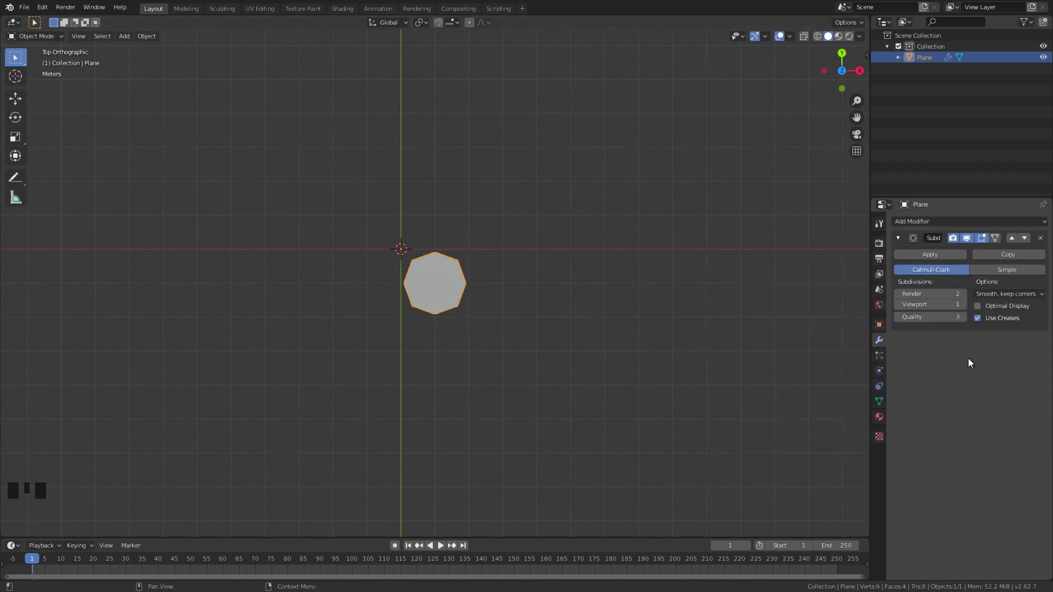
pyautogui.click(901, 295)
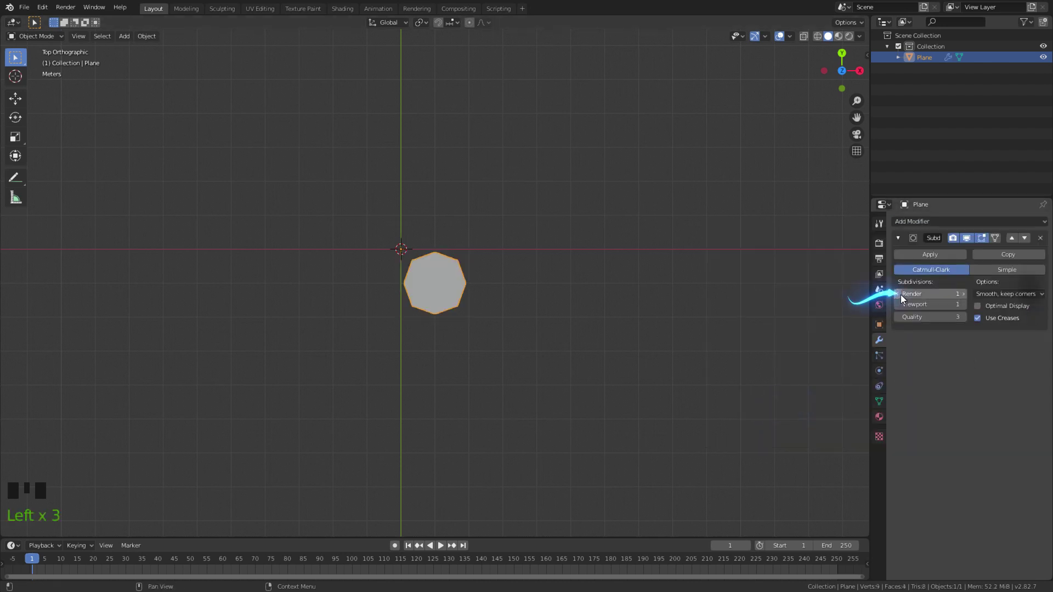
pyautogui.click(985, 268)
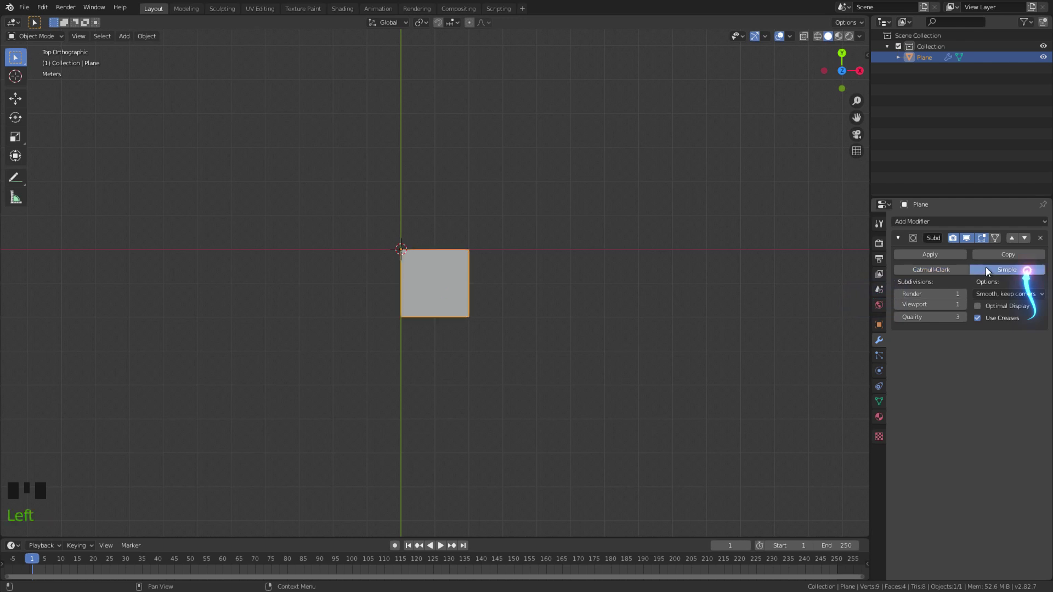
pyautogui.click(899, 238)
# Add a Mirror modifier on the X axis to the plane and enable Clipping.
pyautogui.click(905, 222)
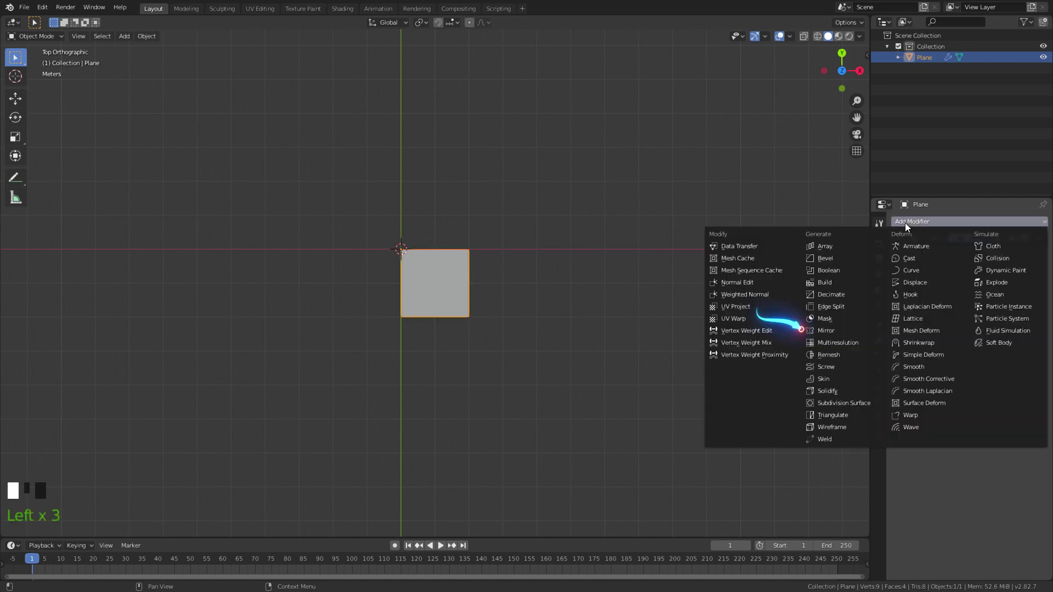
pyautogui.click(853, 330)
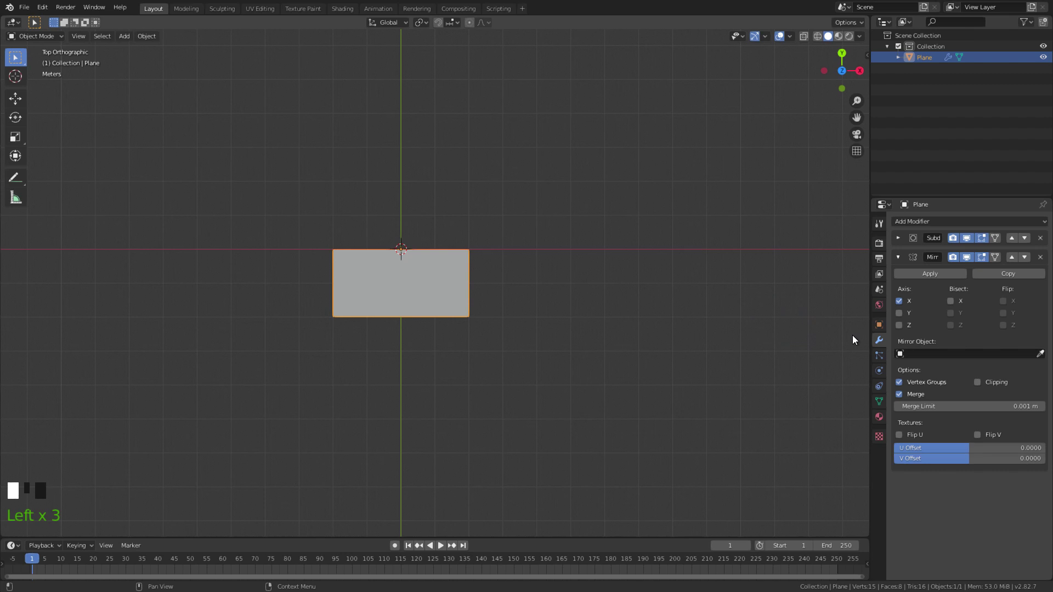
pyautogui.click(978, 383)
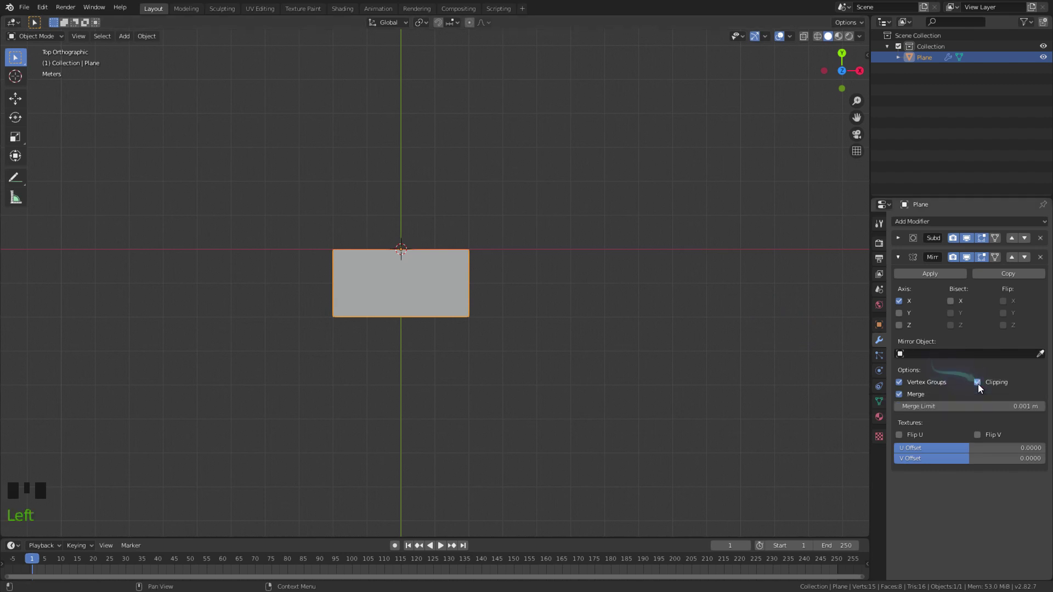
pyautogui.click(898, 257)
# Add an Array modifier to the plane with a count of 6 and enable Merge.
pyautogui.click(910, 223)
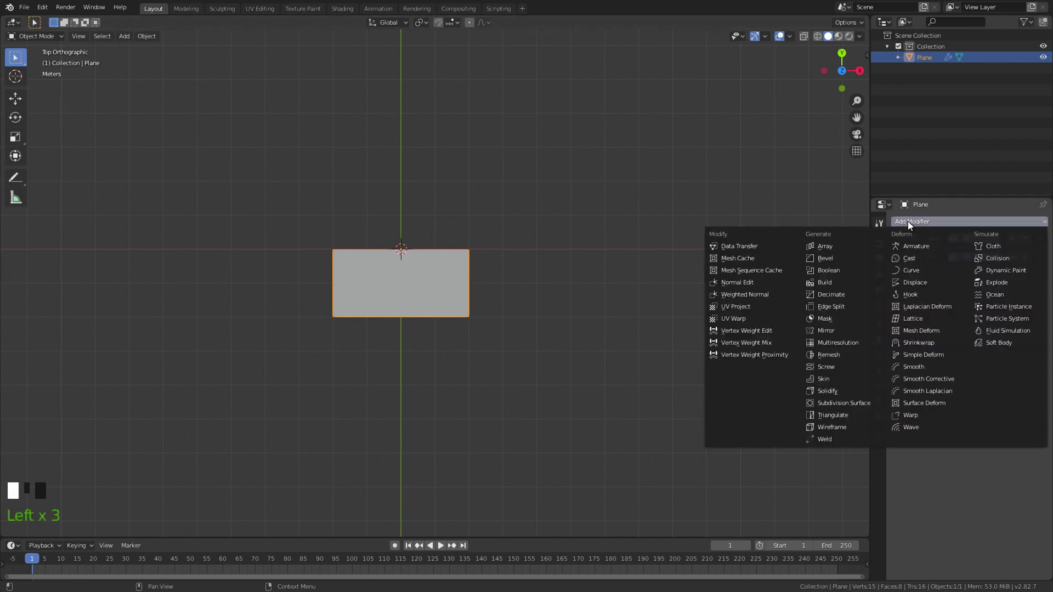
pyautogui.click(823, 246)
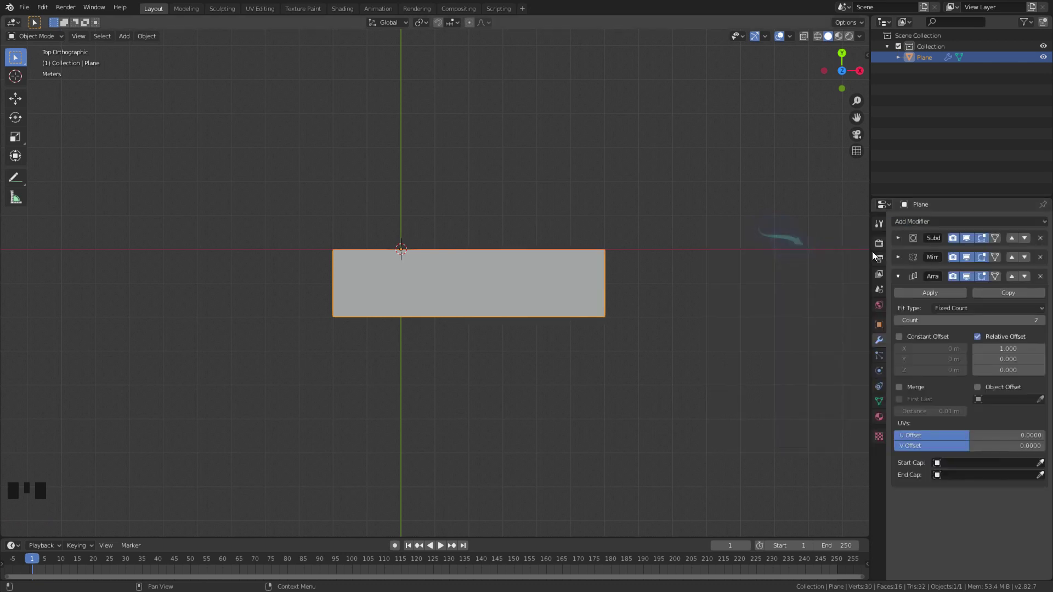
pyautogui.moveTo(1024, 325); pyautogui.dragTo(935, 320)
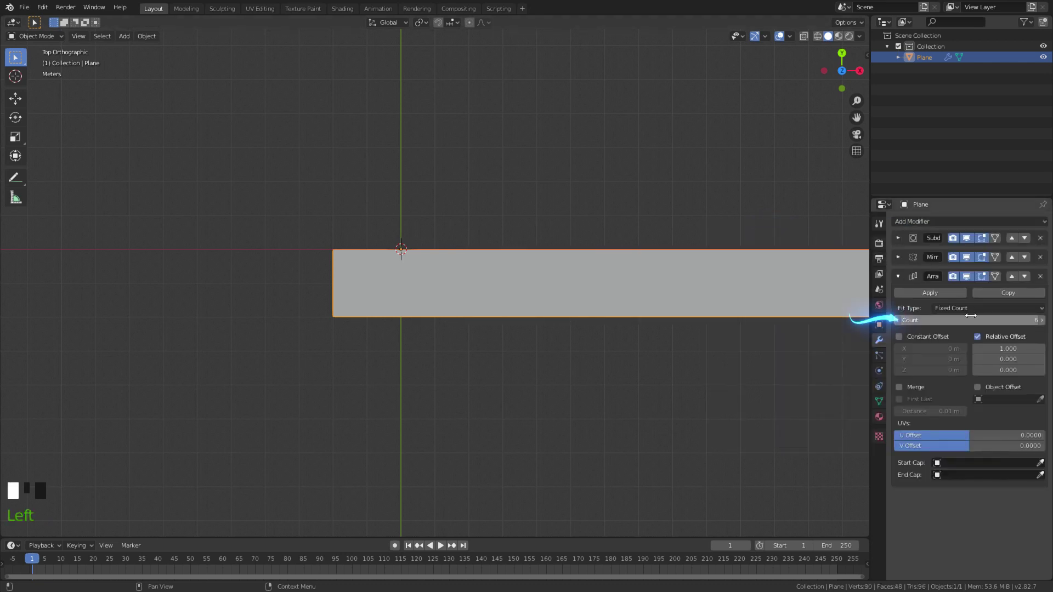
pyautogui.click(900, 387)
pyautogui.click(898, 277)
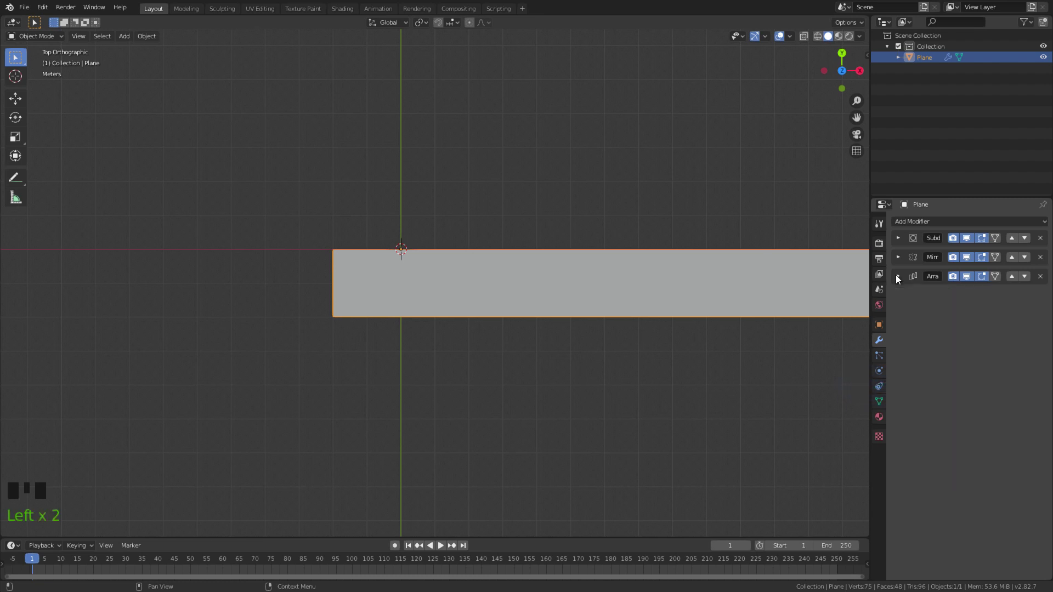
# Add a Simple Deform modifier in Bend mode, with the axis set to Z and the angle to 360°.
pyautogui.click(921, 223)
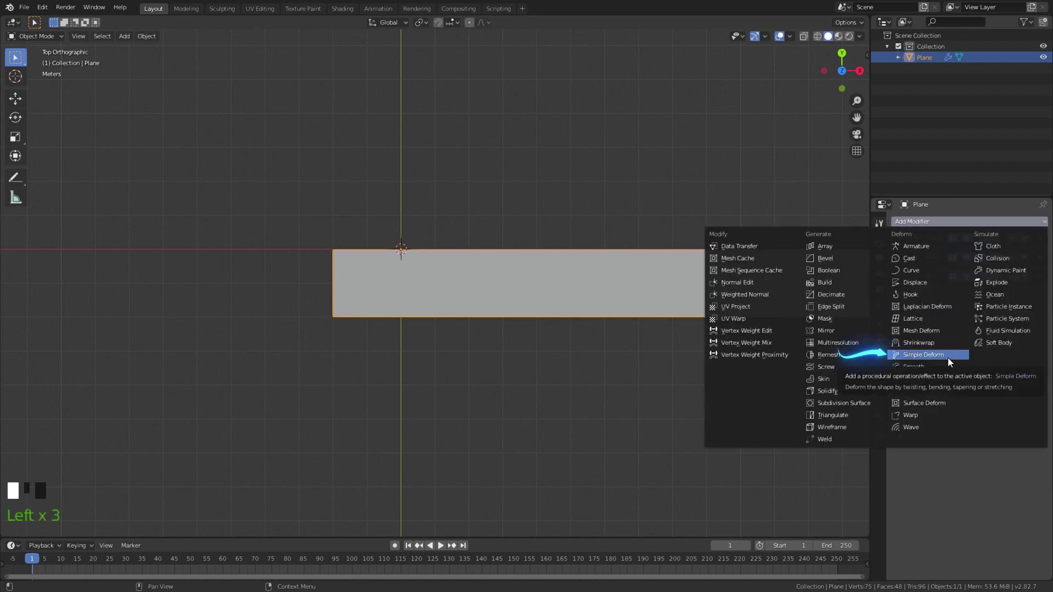
pyautogui.click(947, 358)
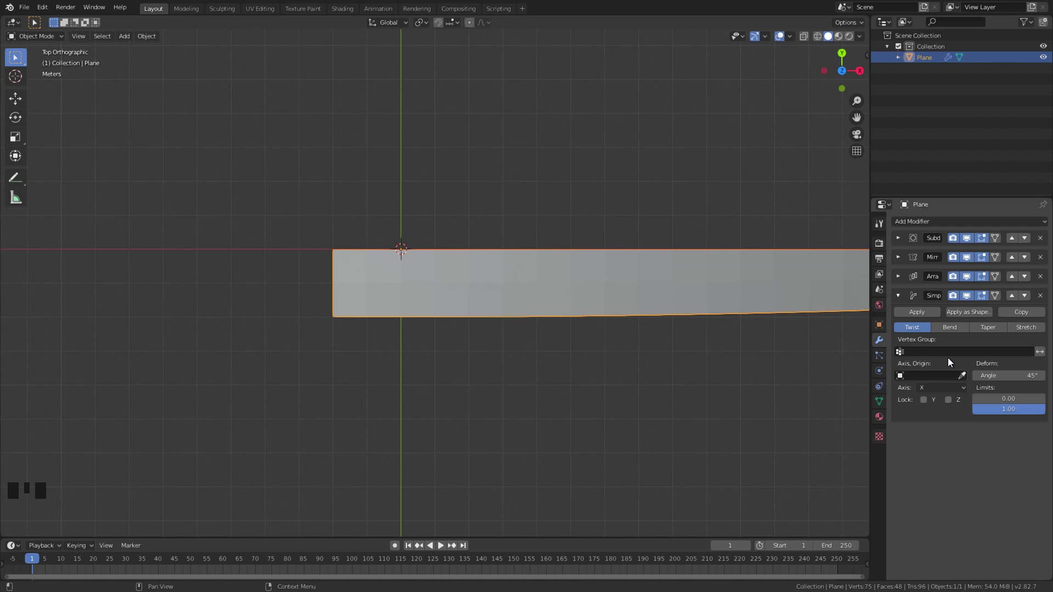
pyautogui.click(943, 329)
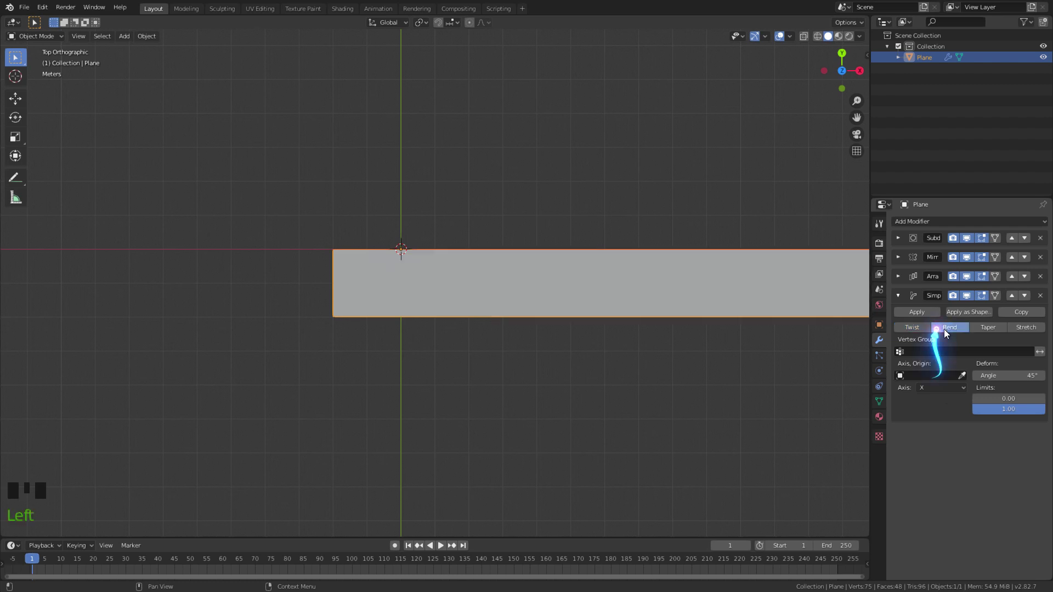
pyautogui.click(944, 388)
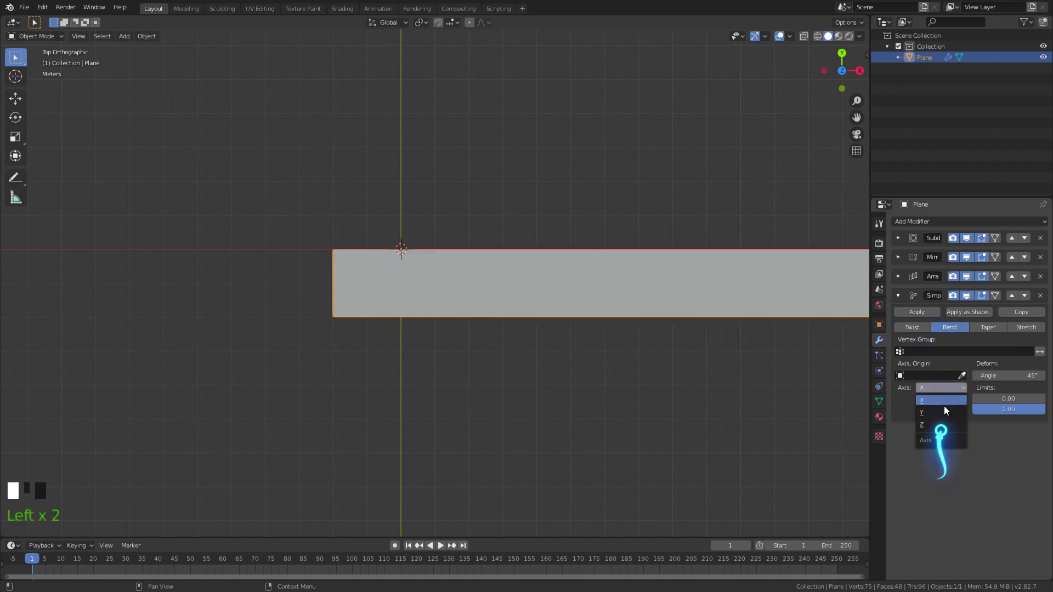
pyautogui.click(942, 425)
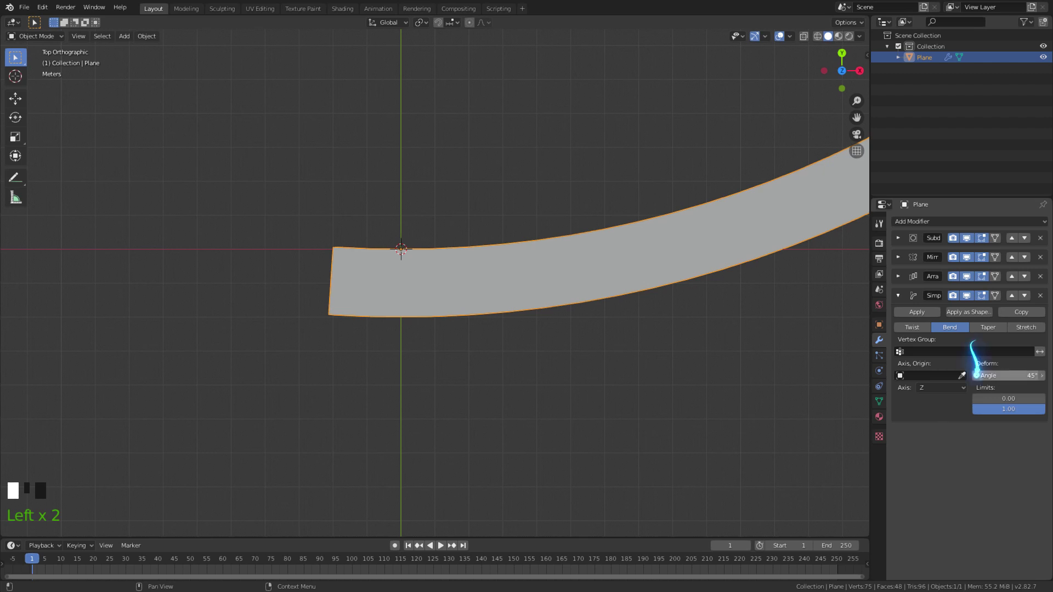
pyautogui.moveTo(976, 376); pyautogui.dragTo(1037, 376)
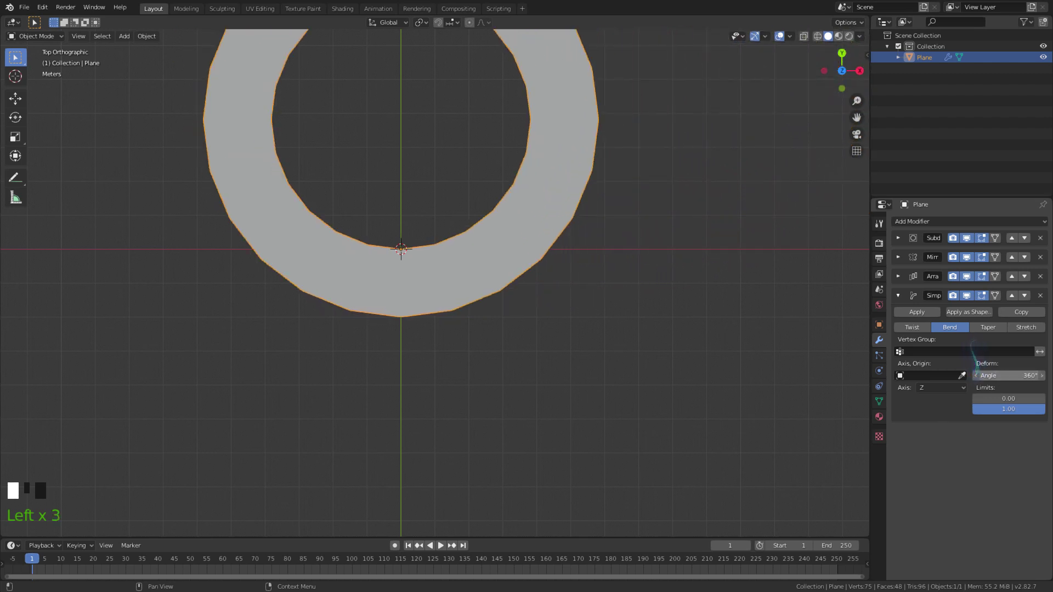
# Move the plane's top two vertices up along Y in Edit Mode, shrinking the ring's inner hole to a small circle.
pyautogui.keyDown('shift'); pyautogui.moveTo(377, 141); pyautogui.dragTo(428, 303, button='middle'); pyautogui.keyUp('shift')
pyautogui.press('Tab')
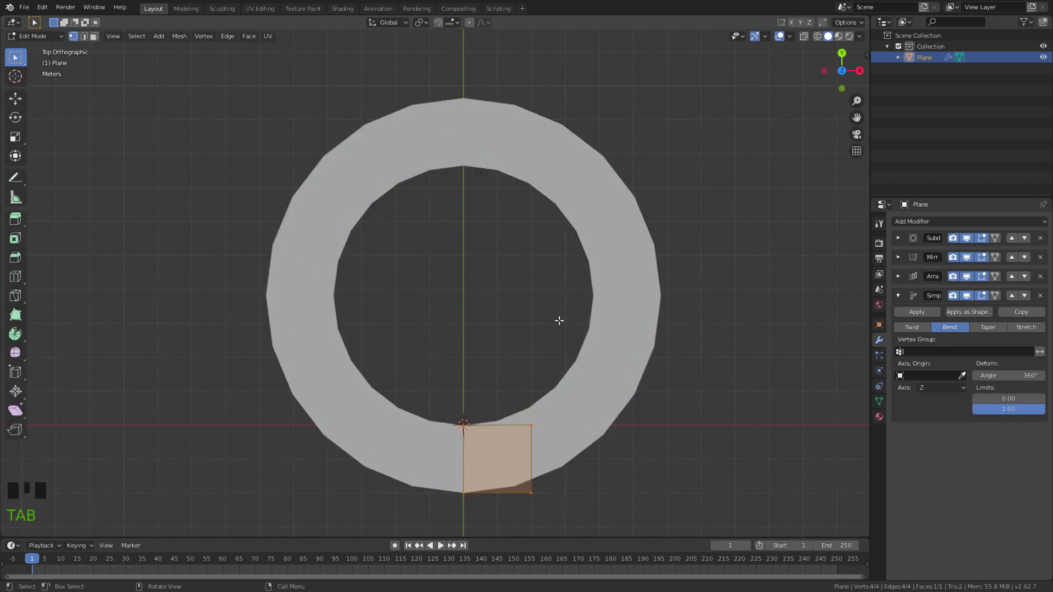
pyautogui.click(465, 423)
pyautogui.keyDown('shift'); pyautogui.click(532, 425); pyautogui.keyUp('shift')
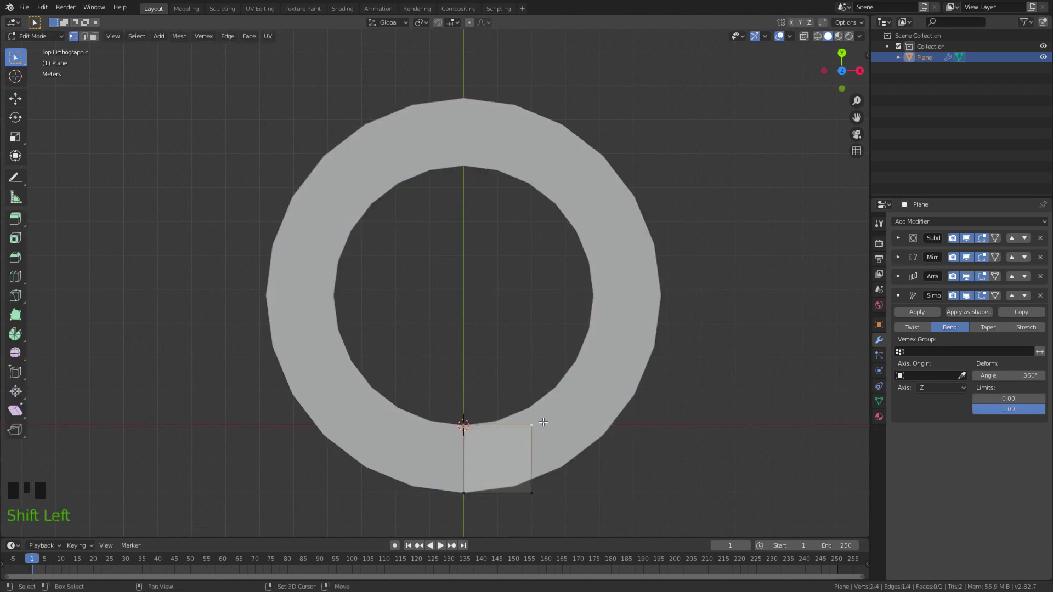
pyautogui.click(16, 97)
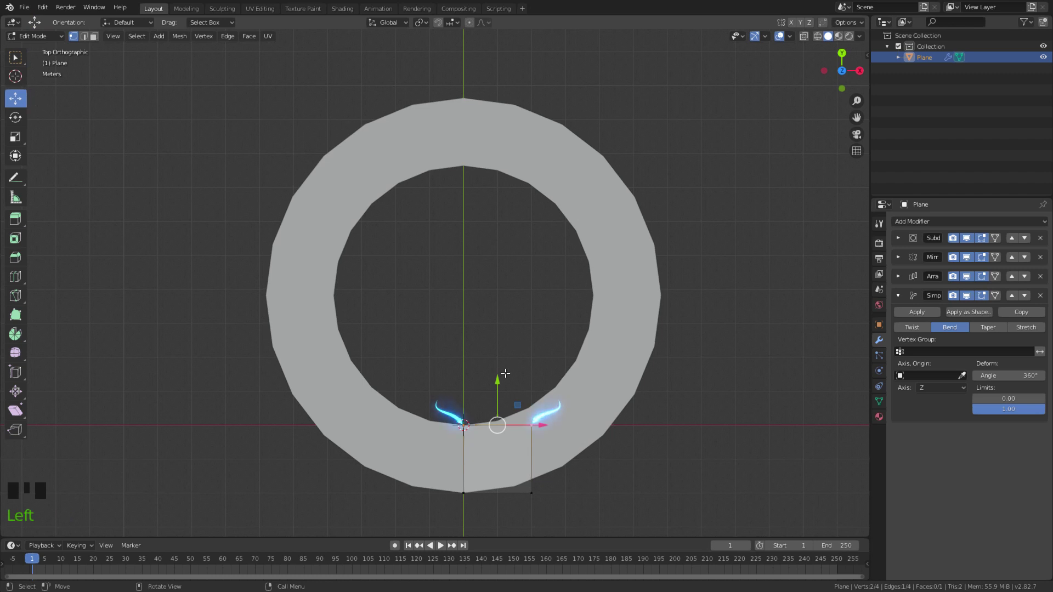
pyautogui.moveTo(500, 380); pyautogui.dragTo(510, 281)
# Add three evenly spaced horizontal loop cuts across the plane, dividing it into four faces.
pyautogui.hotkey('ctrl', 'r')
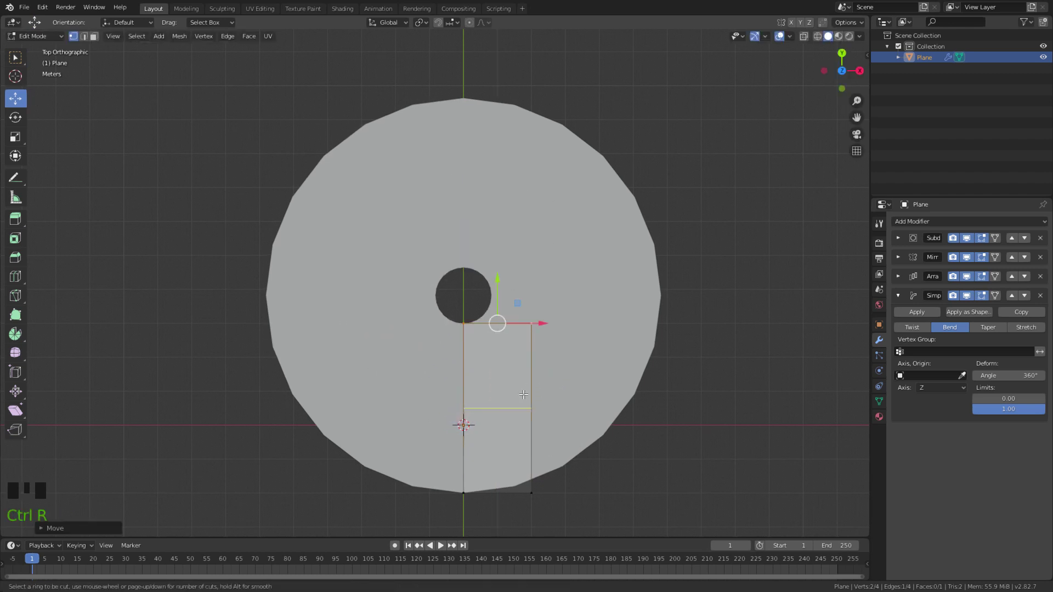
pyautogui.scroll(2, 523, 395)
pyautogui.click(523, 394)
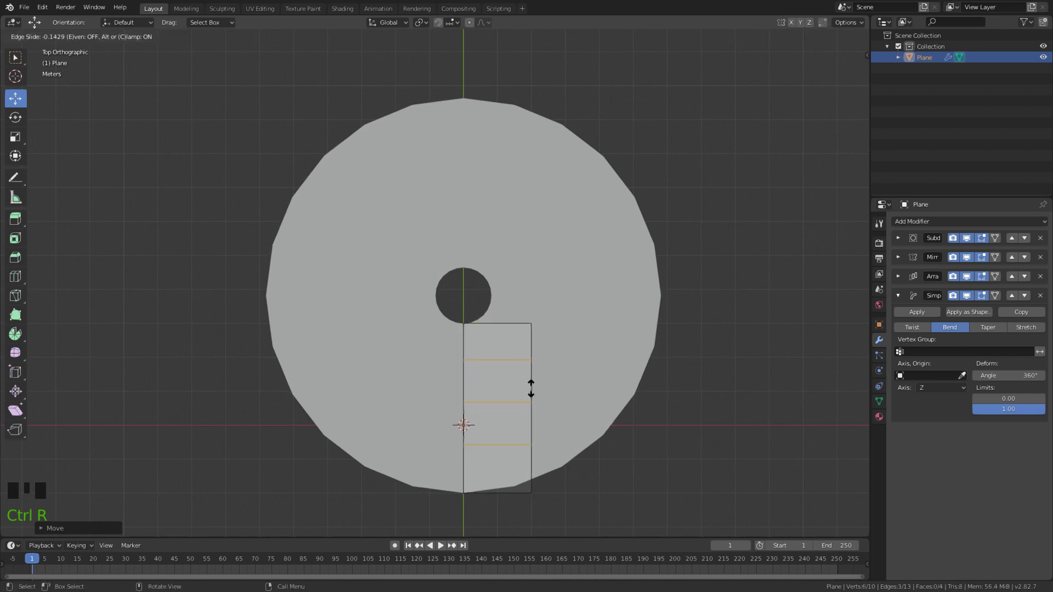
pyautogui.click(531, 388)
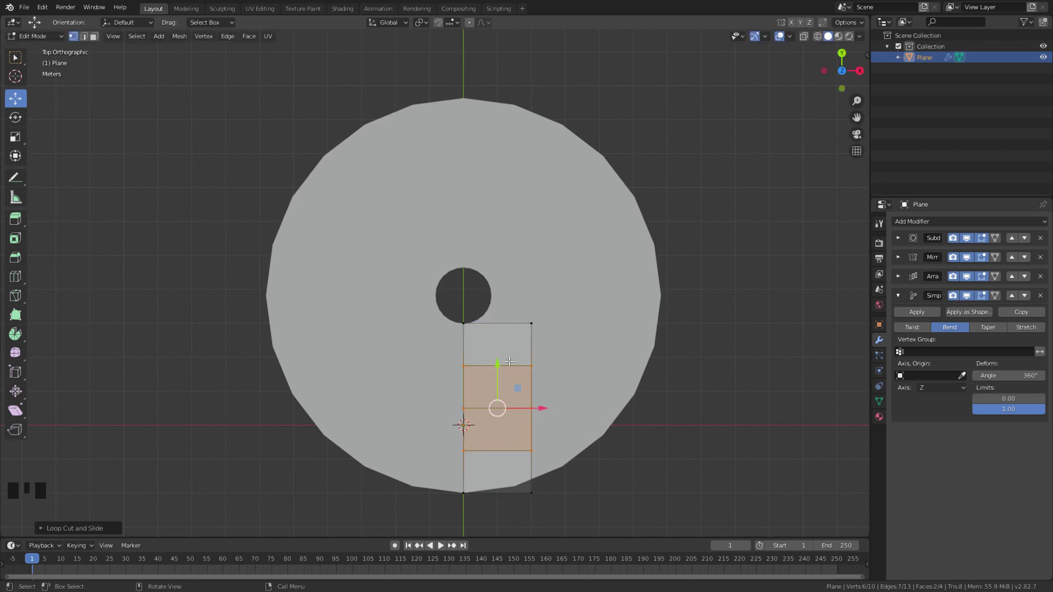
# Split the plane's four stacked faces from one another in face select mode.
pyautogui.press('3')
pyautogui.click(489, 346)
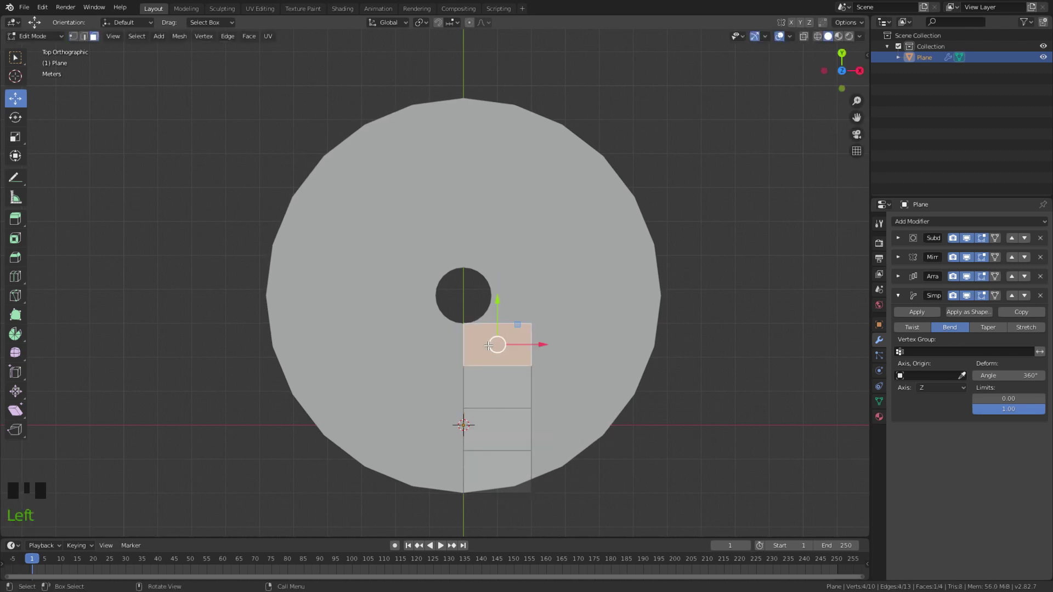
pyautogui.click(504, 380)
pyautogui.click(504, 424)
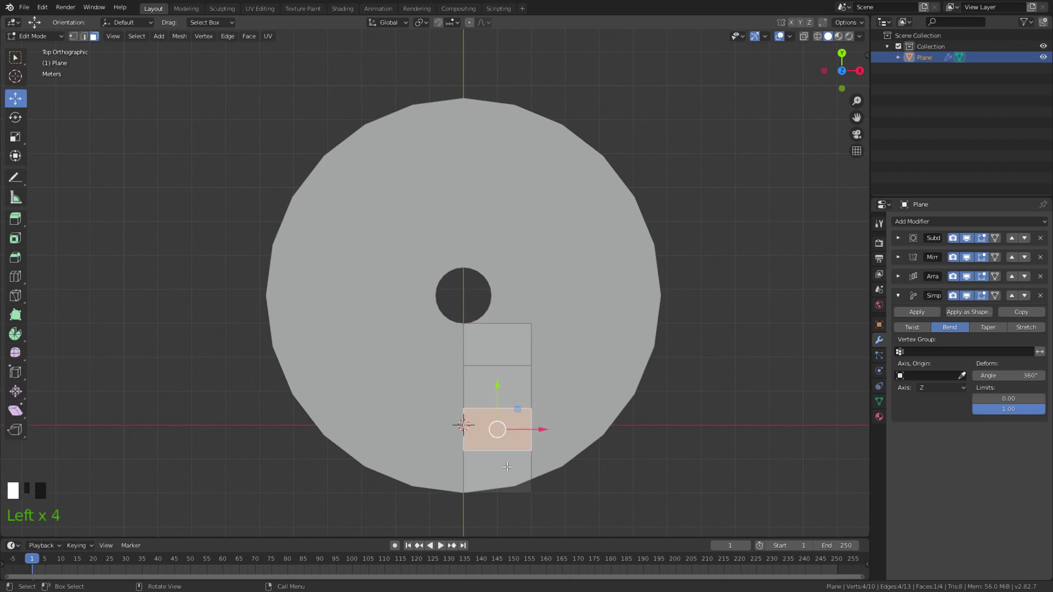
pyautogui.click(504, 470)
pyautogui.click(493, 338)
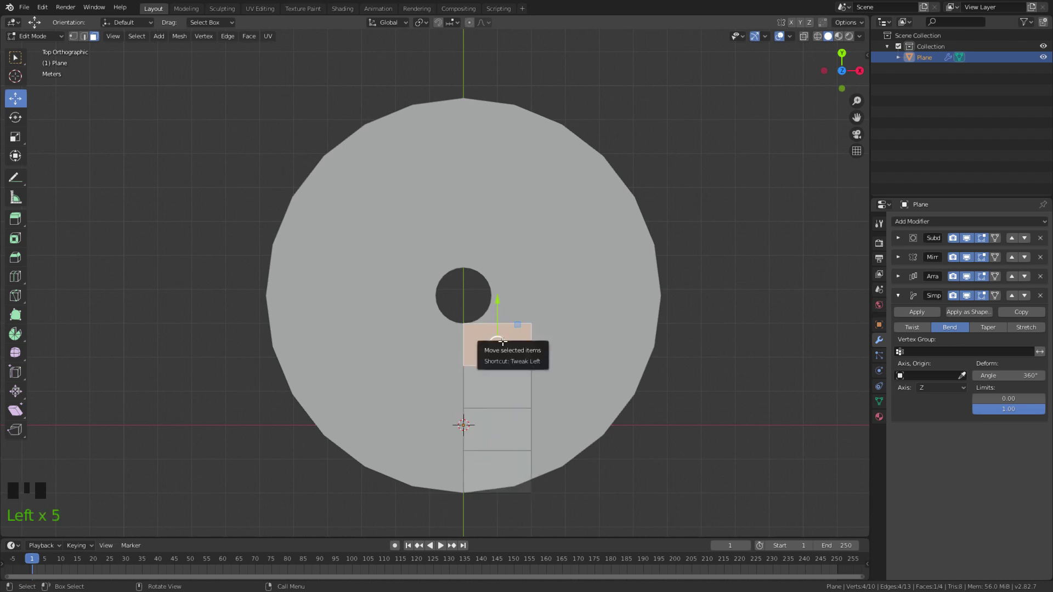
pyautogui.press('y')
pyautogui.click(499, 388)
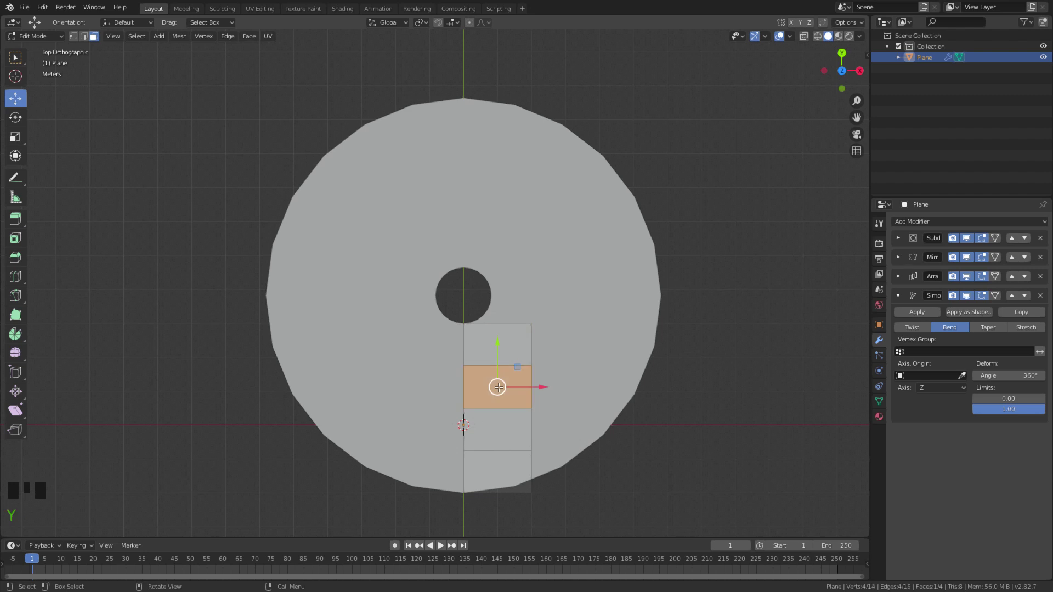
pyautogui.click(503, 433)
pyautogui.press('y')
pyautogui.click(508, 470)
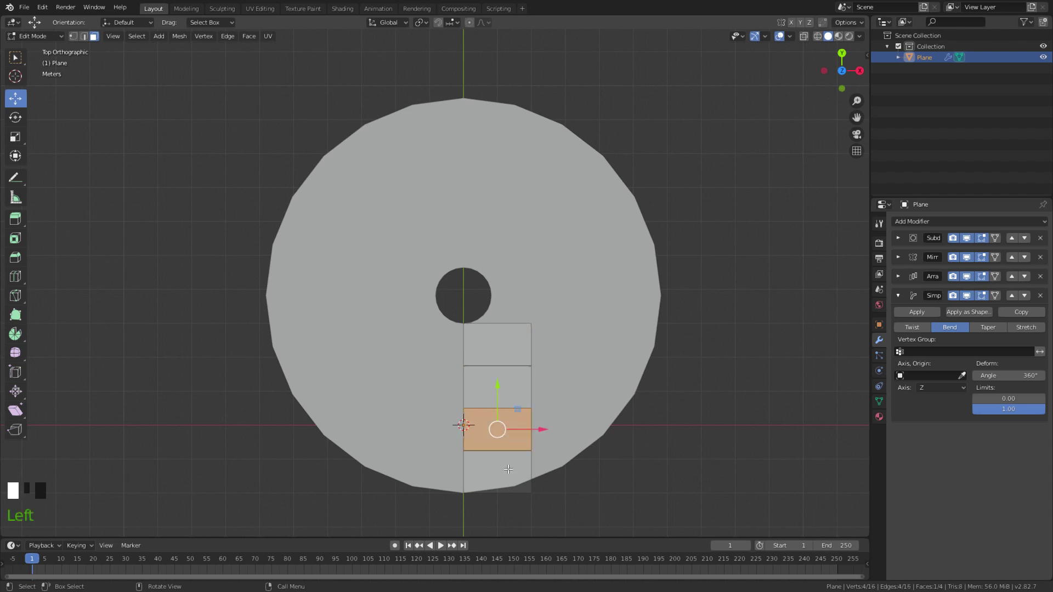
pyautogui.press('y')
# Spread the split faces apart along Y to leave narrow gaps between four concentric rings, and return to Object Mode.
pyautogui.keyDown('ctrl'); pyautogui.moveTo(507, 469); pyautogui.dragTo(506, 497, button='middle'); pyautogui.keyUp('ctrl')
pyautogui.moveTo(493, 410)
pyautogui.mouseDown()
pyautogui.moveTo(493, 420)
pyautogui.moveTo(492, 381)
pyautogui.moveTo(496, 392)
pyautogui.mouseUp()
pyautogui.keyDown('shift'); pyautogui.click(493, 415); pyautogui.keyUp('shift')
pyautogui.keyDown('shift'); pyautogui.click(491, 378); pyautogui.keyUp('shift')
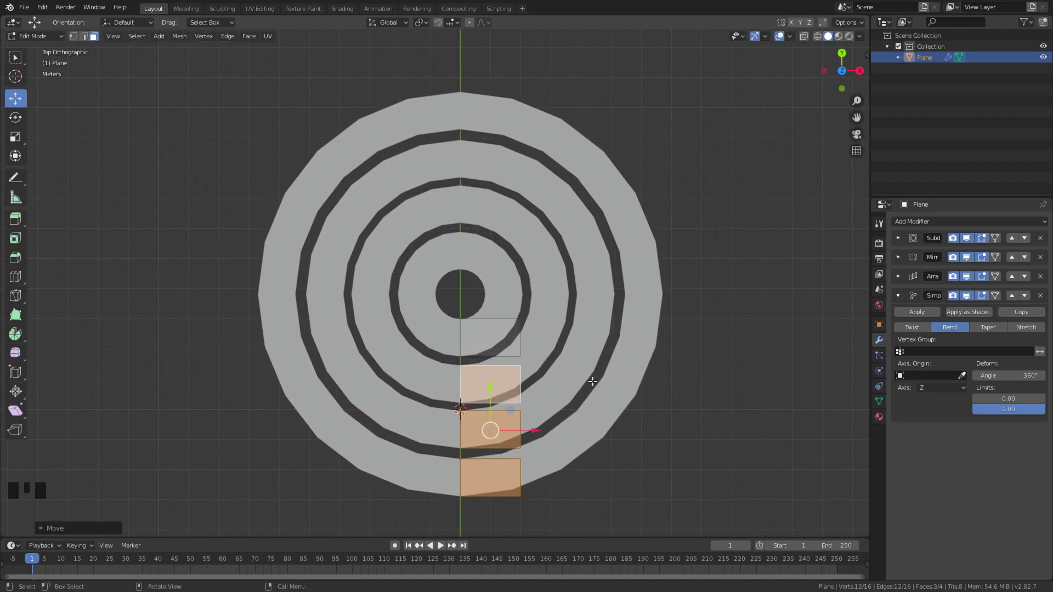
pyautogui.press('Tab')
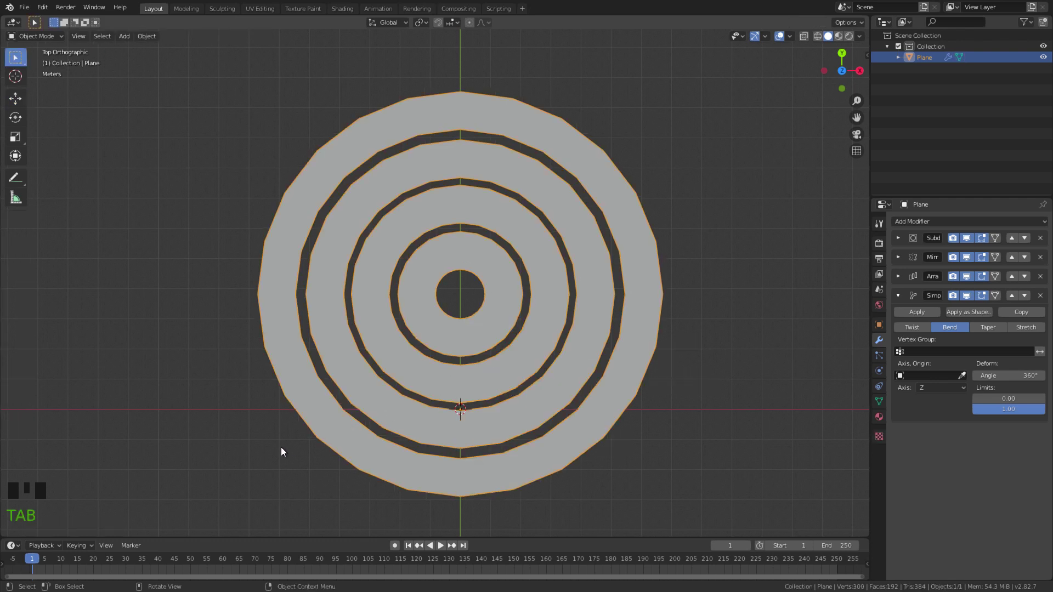
# In the Shading workspace, fade out the viewport's HDRI background completely and enable Bloom for the Eevee render engine.
pyautogui.click(342, 9)
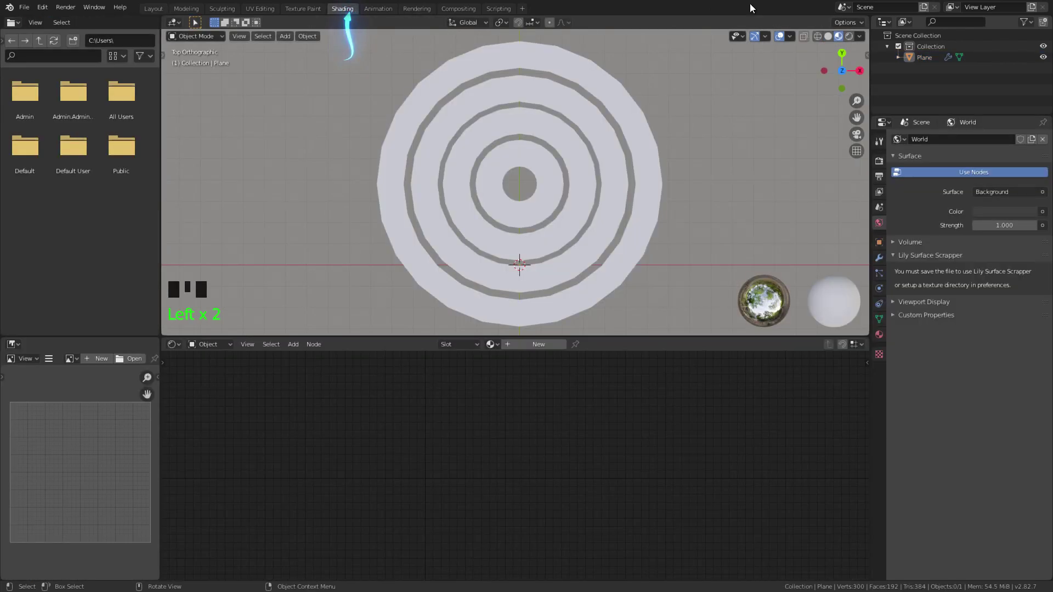
pyautogui.click(860, 36)
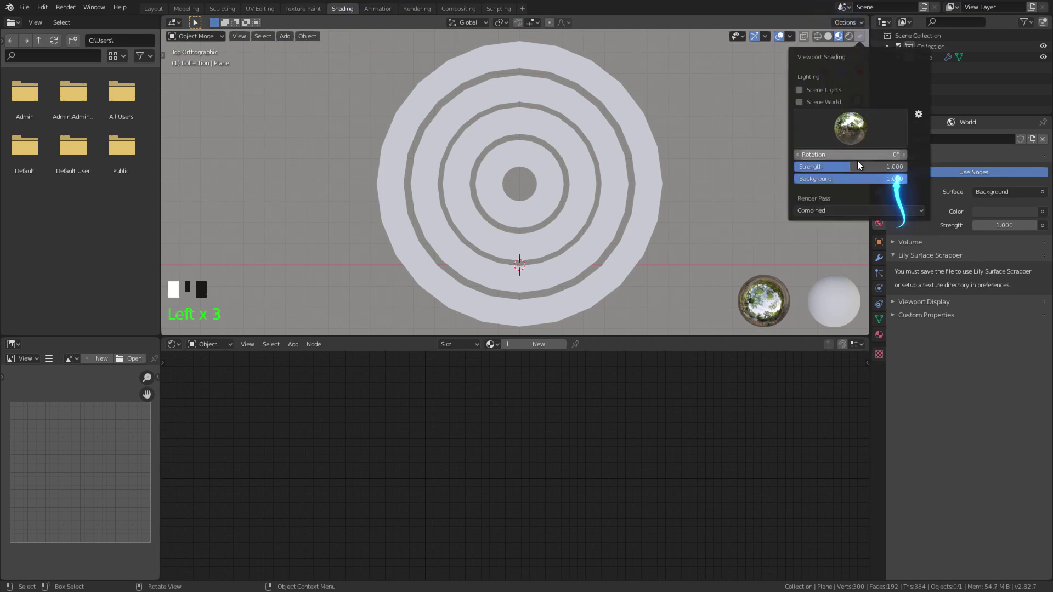
pyautogui.moveTo(863, 178); pyautogui.dragTo(749, 178)
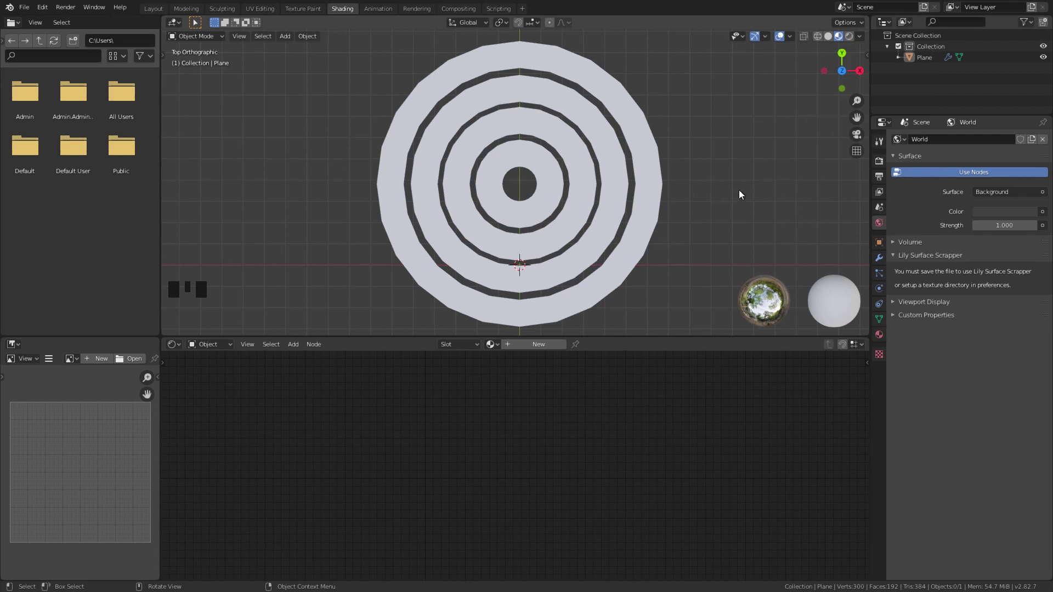
pyautogui.click(880, 162)
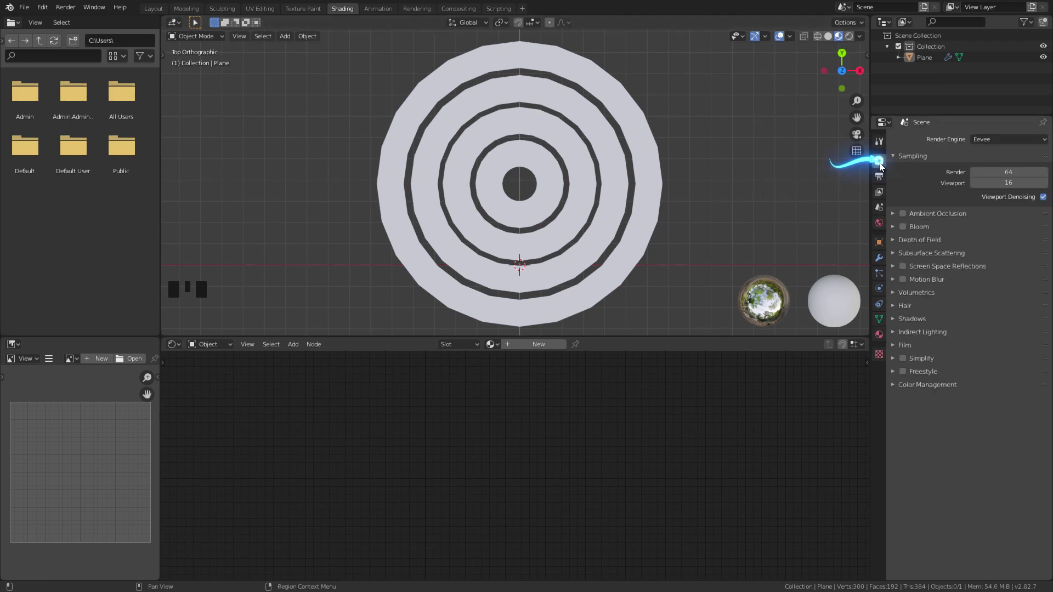
pyautogui.click(903, 226)
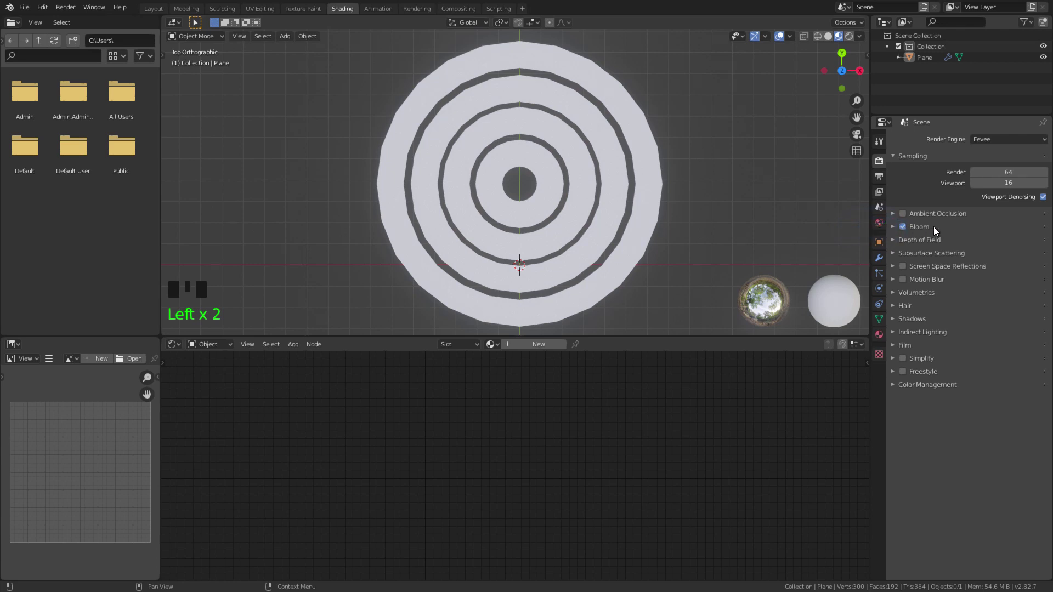
# Rename the plane as hud_mesh and give it a new material named hud_material.
pyautogui.click(933, 57)
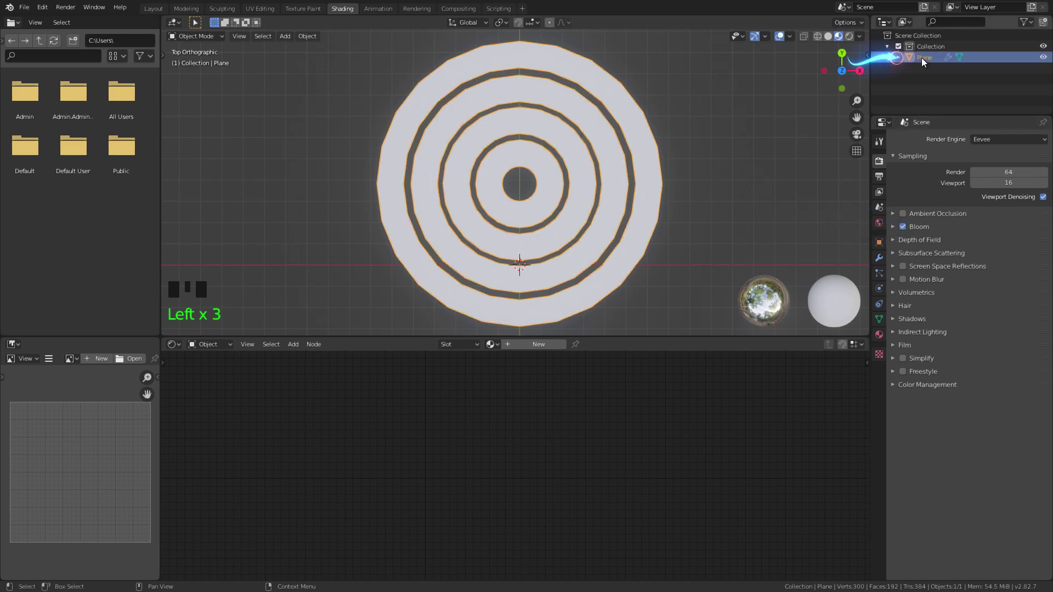
pyautogui.doubleClick(943, 58)
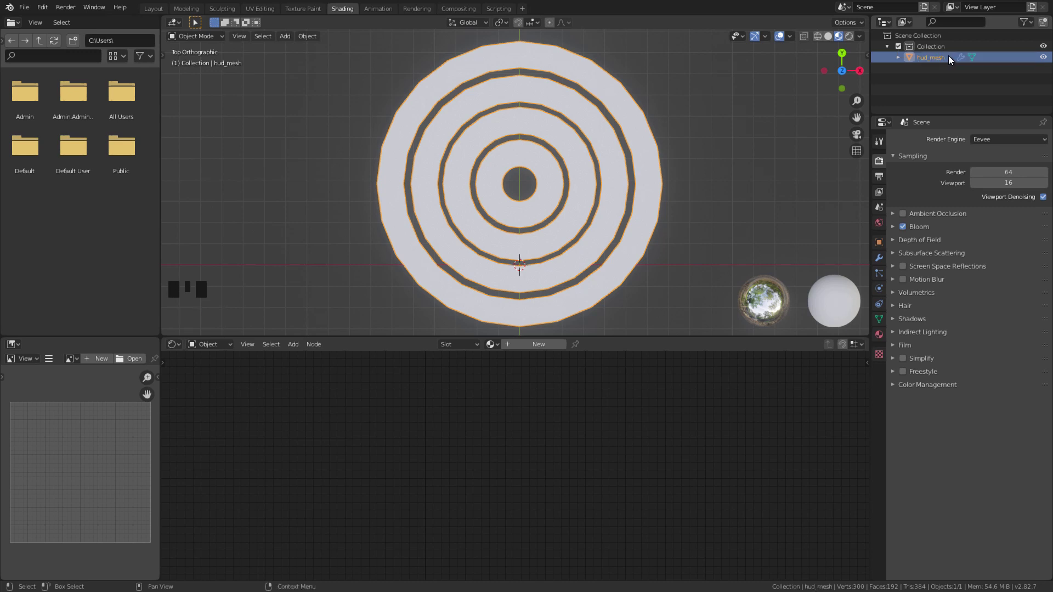
pyautogui.press('Return')
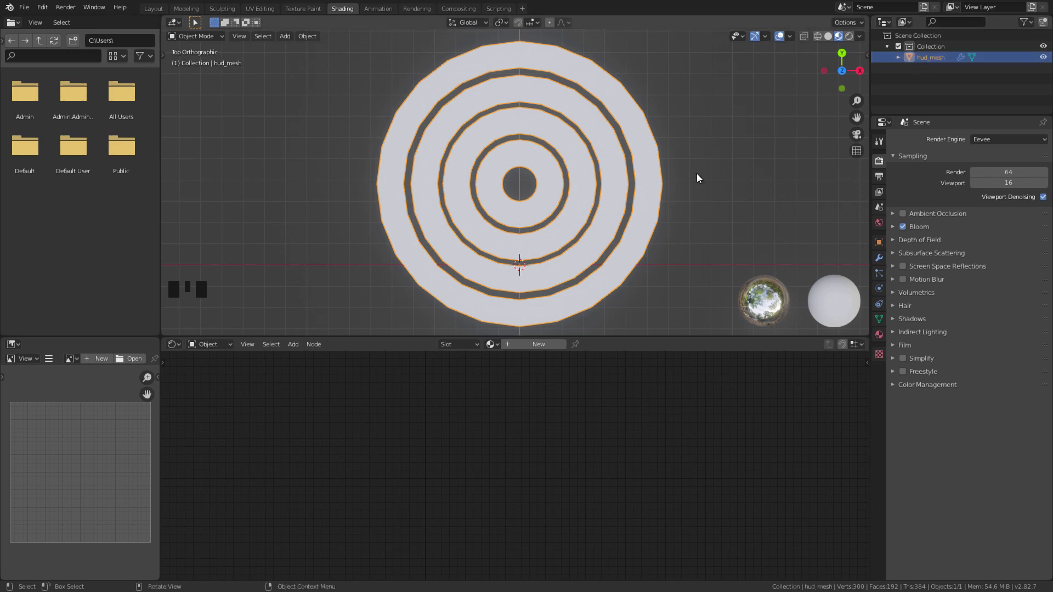
pyautogui.click(539, 345)
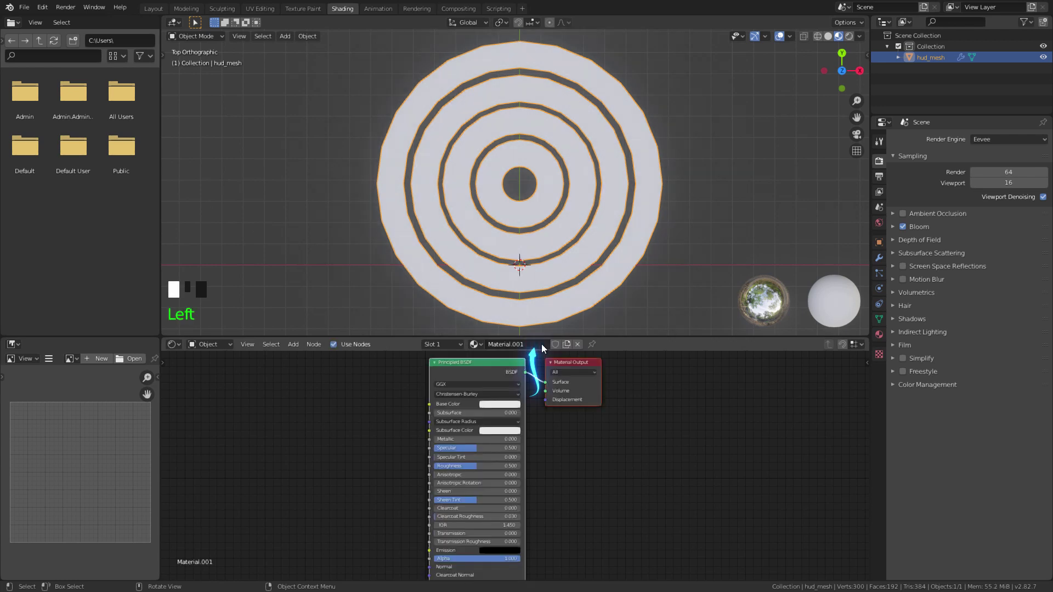
pyautogui.click(542, 345)
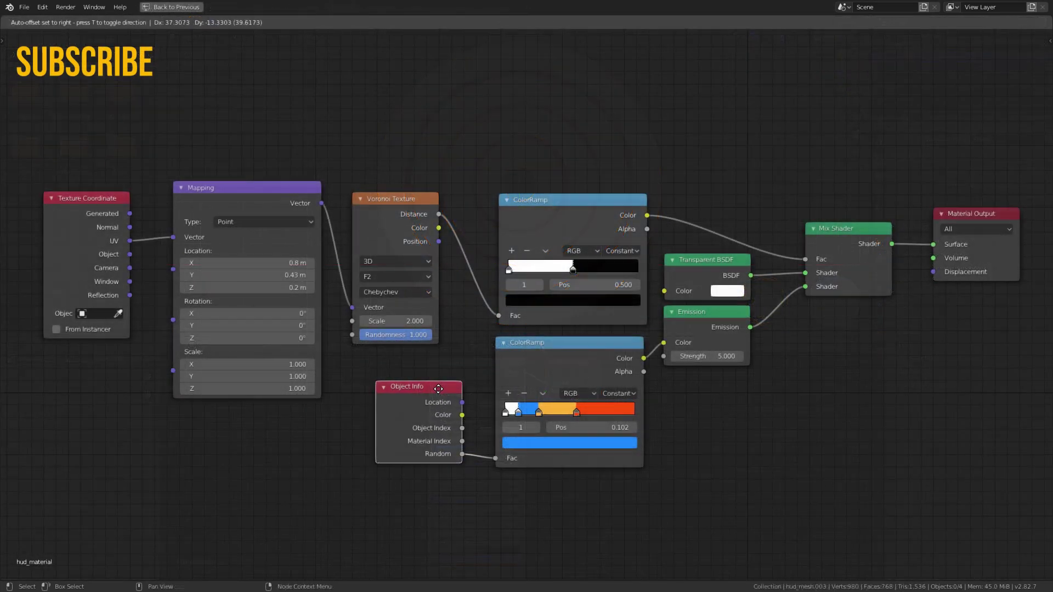
pyautogui.moveTo(438, 388); pyautogui.dragTo(446, 392)
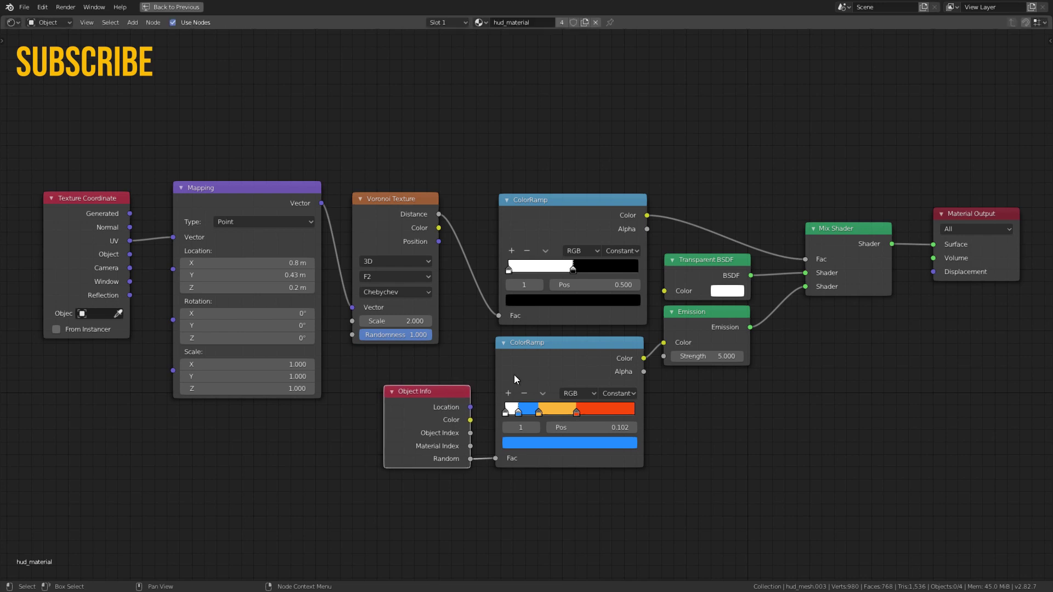
pyautogui.click(694, 319)
pyautogui.moveTo(737, 418)
pyautogui.mouseDown()
pyautogui.moveTo(693, 252)
pyautogui.moveTo(699, 280)
pyautogui.mouseUp()
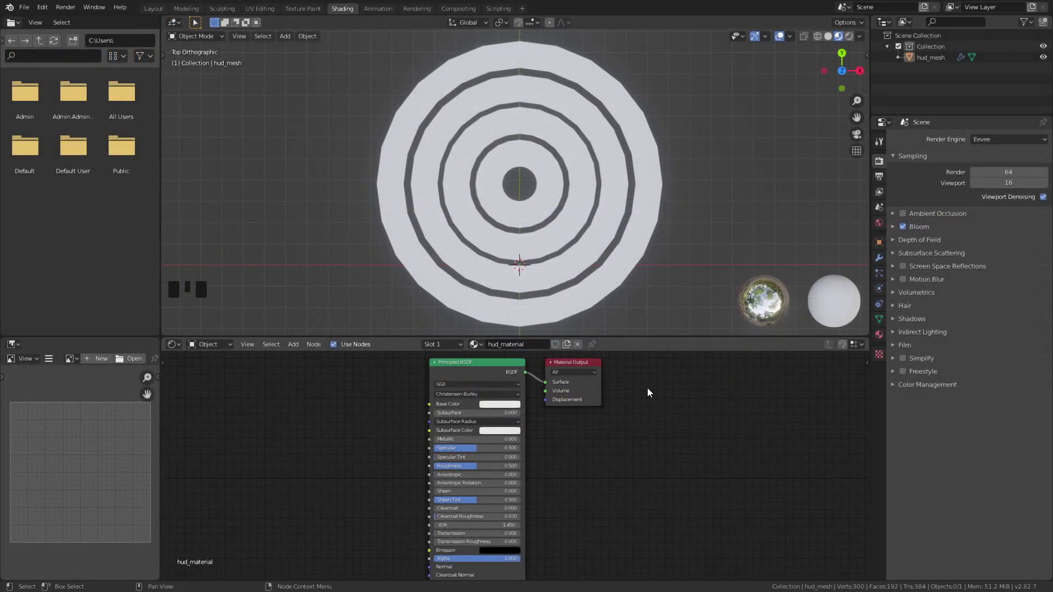
# Delete the Principled BSDF node and add a Mix Shader linked to the Material Output's Surface input.
pyautogui.press('x')
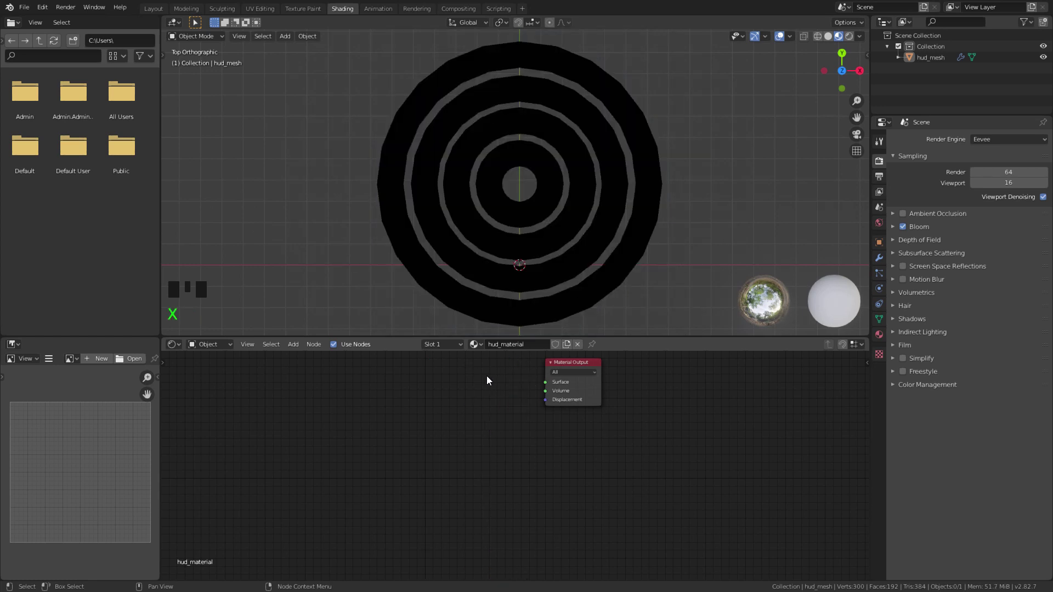
pyautogui.moveTo(501, 390); pyautogui.dragTo(608, 430, button='middle')
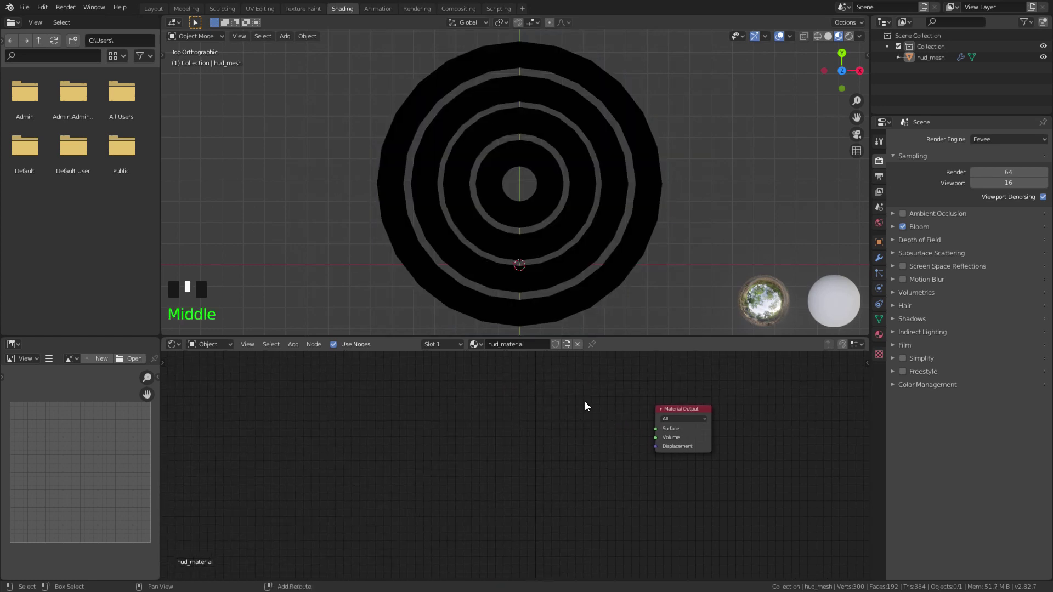
pyautogui.hotkey('shift', 'a')
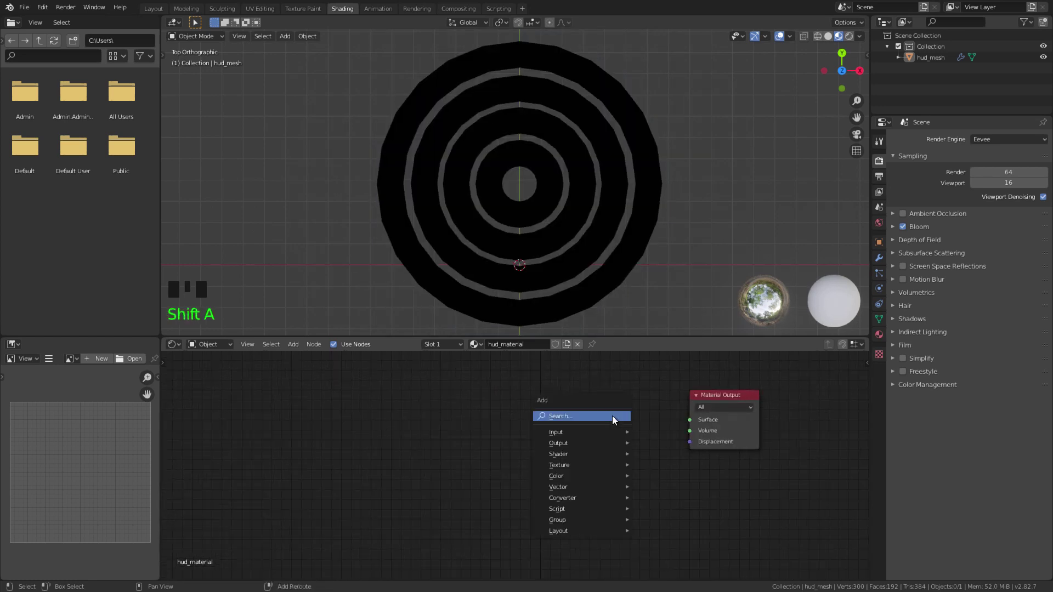
pyautogui.click(612, 416)
pyautogui.write('mix')
pyautogui.press('Return')
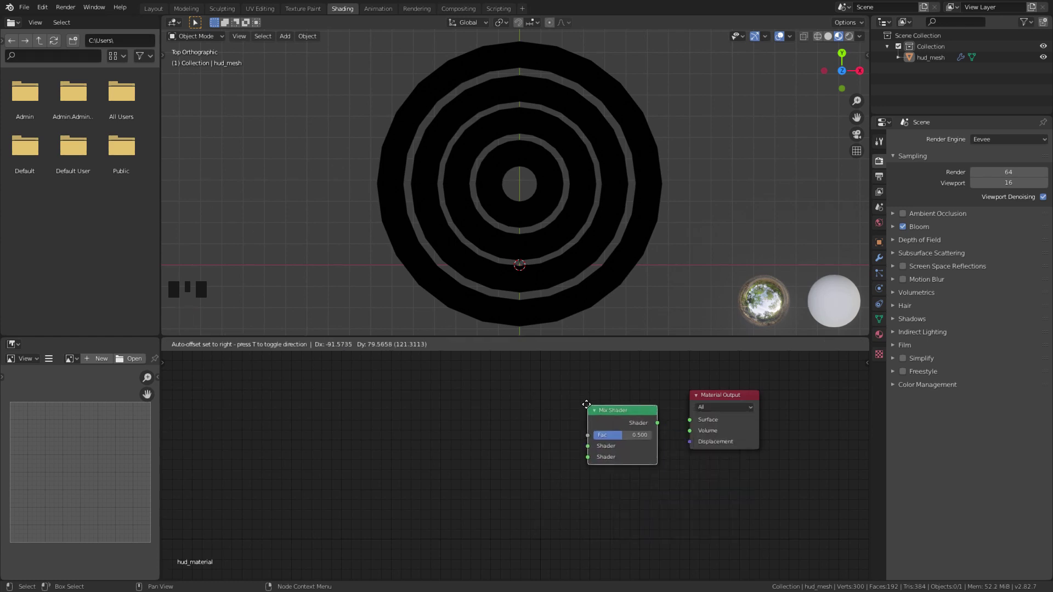
pyautogui.moveTo(656, 419); pyautogui.dragTo(689, 420)
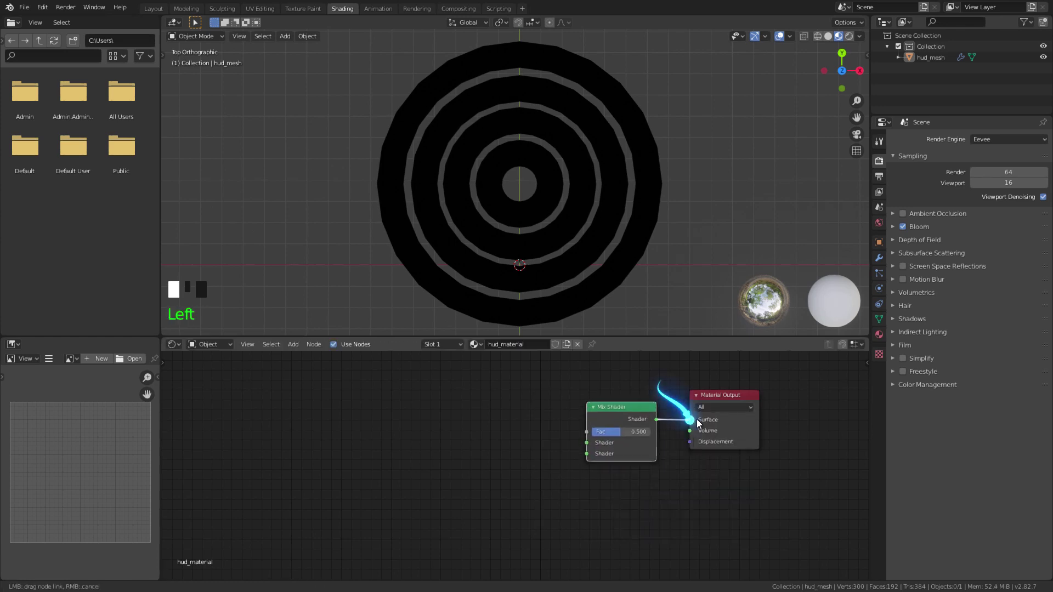
# Add a Transparent BSDF node ahead of the Mix Shader.
pyautogui.hotkey('shift', 'a')
pyautogui.click(545, 391)
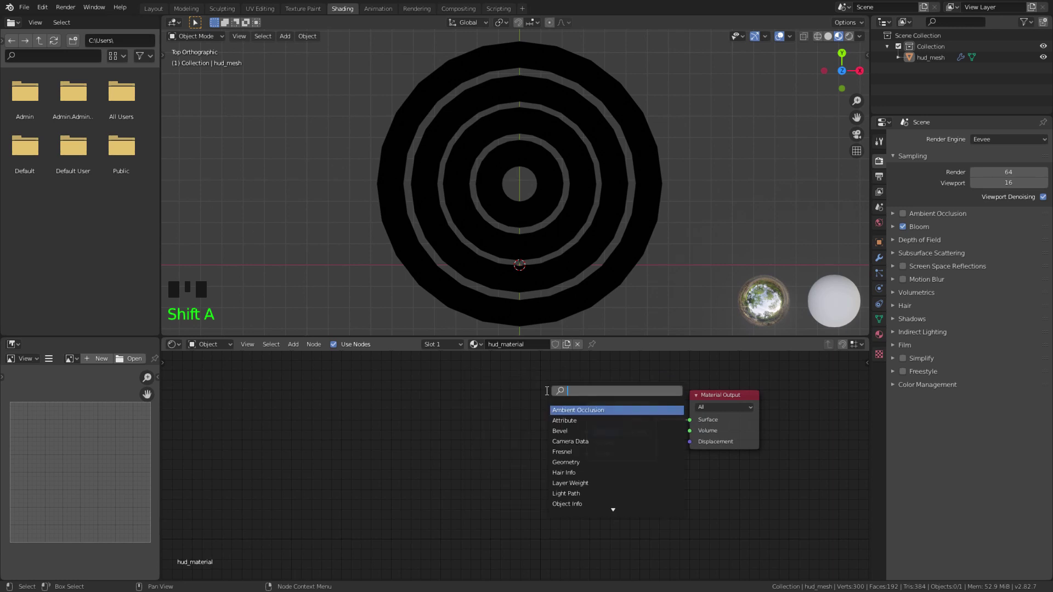
pyautogui.write('tra')
pyautogui.click(573, 420)
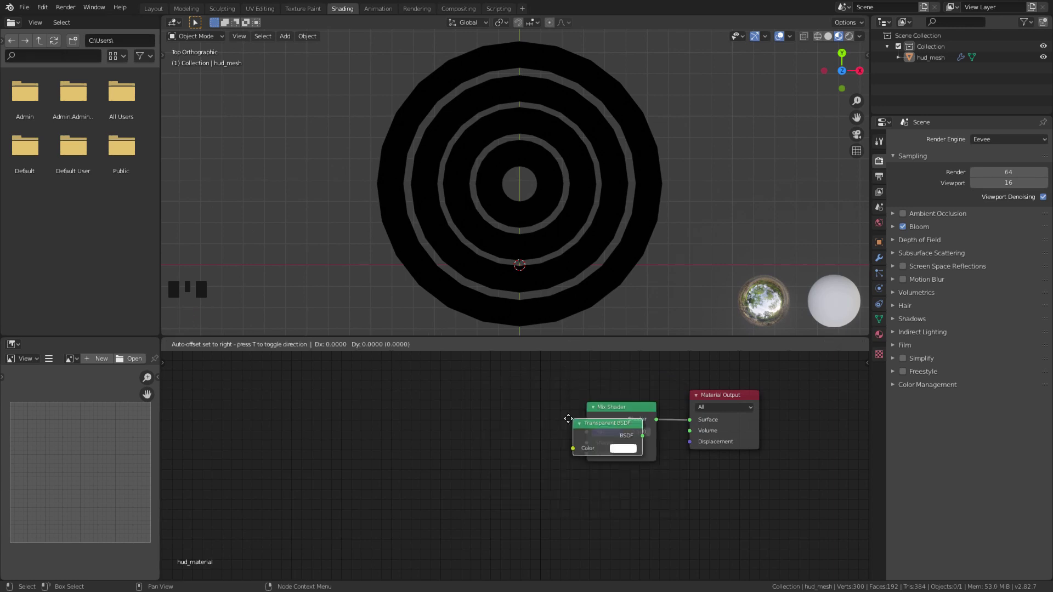
pyautogui.click(472, 428)
# Add an Emission node below the Transparent BSDF, and link Transparent BSDF and Emission to the Mix Shader's first and second Shader inputs.
pyautogui.hotkey('shift', 'a')
pyautogui.click(503, 426)
pyautogui.write('em')
pyautogui.click(515, 442)
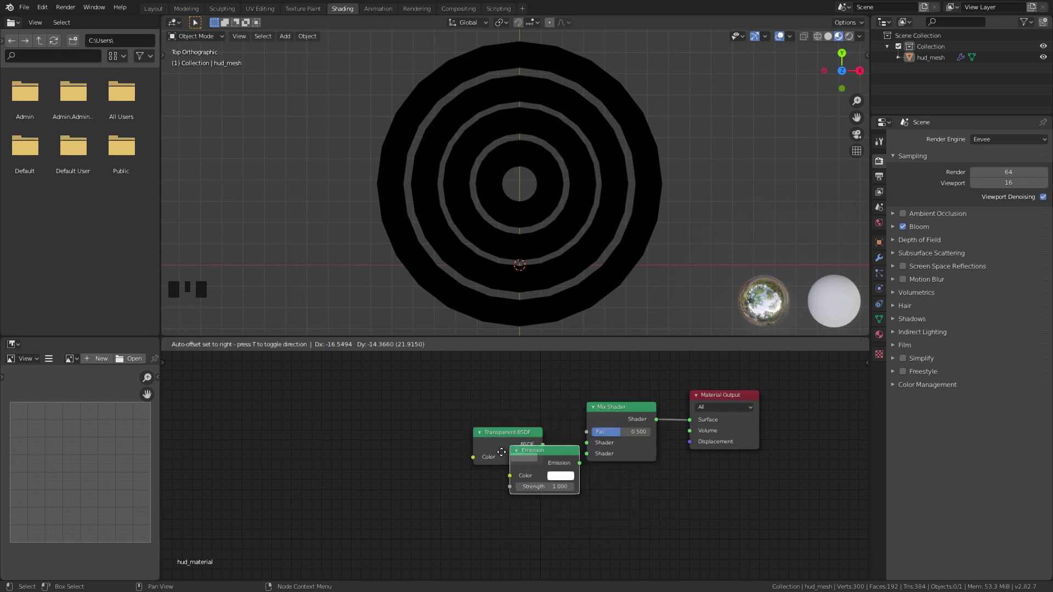
pyautogui.click(472, 469)
pyautogui.moveTo(543, 445); pyautogui.dragTo(586, 442)
pyautogui.moveTo(541, 486); pyautogui.dragTo(588, 461)
# Add a ColorRamp node and link its Color output to the Mix Shader's Fac input.
pyautogui.moveTo(545, 444); pyautogui.dragTo(608, 456, button='middle')
pyautogui.hotkey('shift', 'a')
pyautogui.click(514, 407)
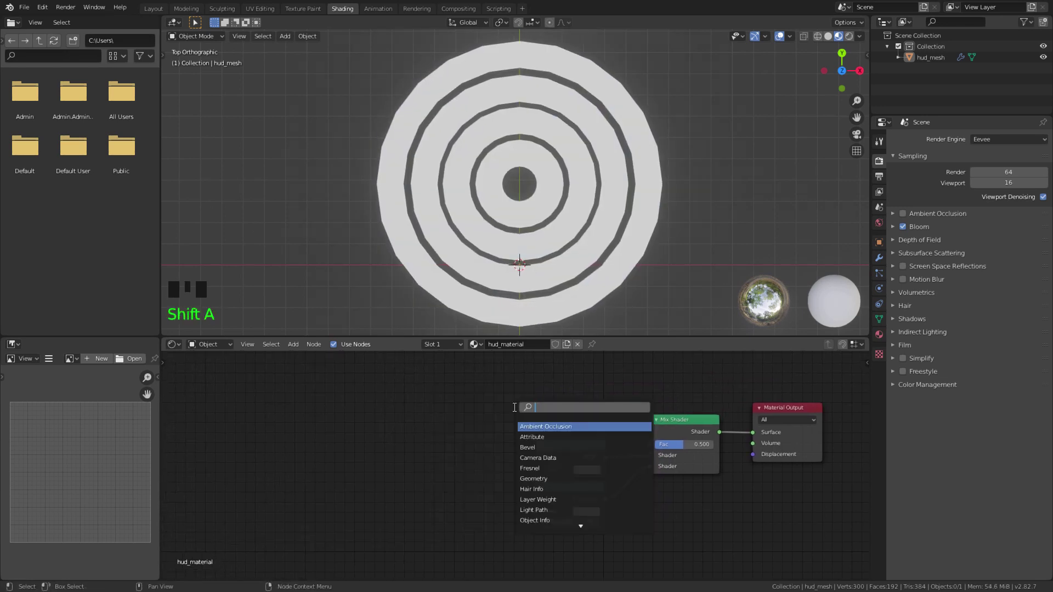
pyautogui.write('ramp')
pyautogui.press('Return')
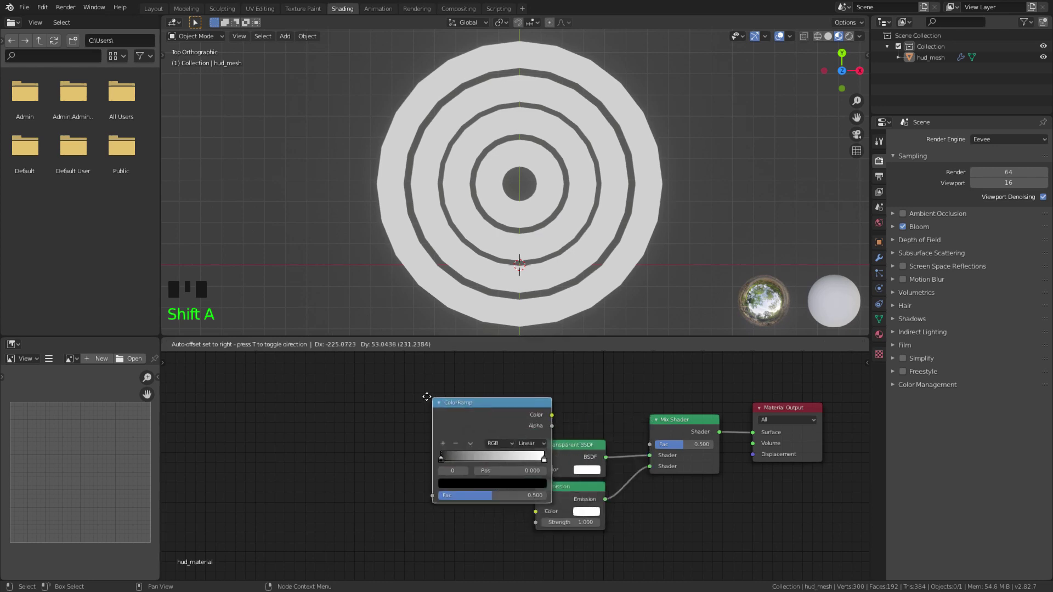
pyautogui.click(492, 407)
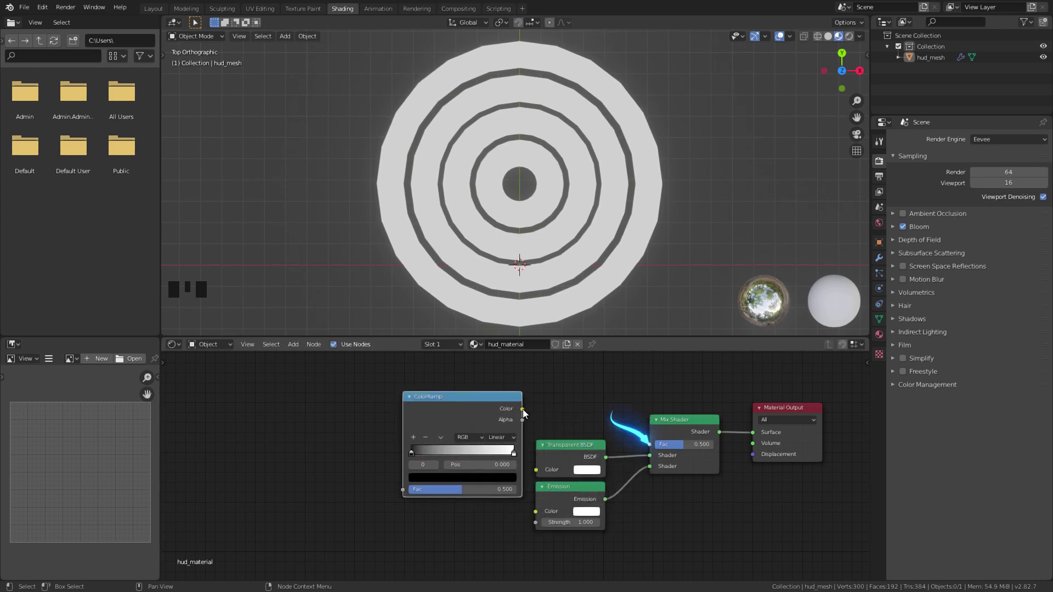
pyautogui.moveTo(522, 409); pyautogui.dragTo(649, 445)
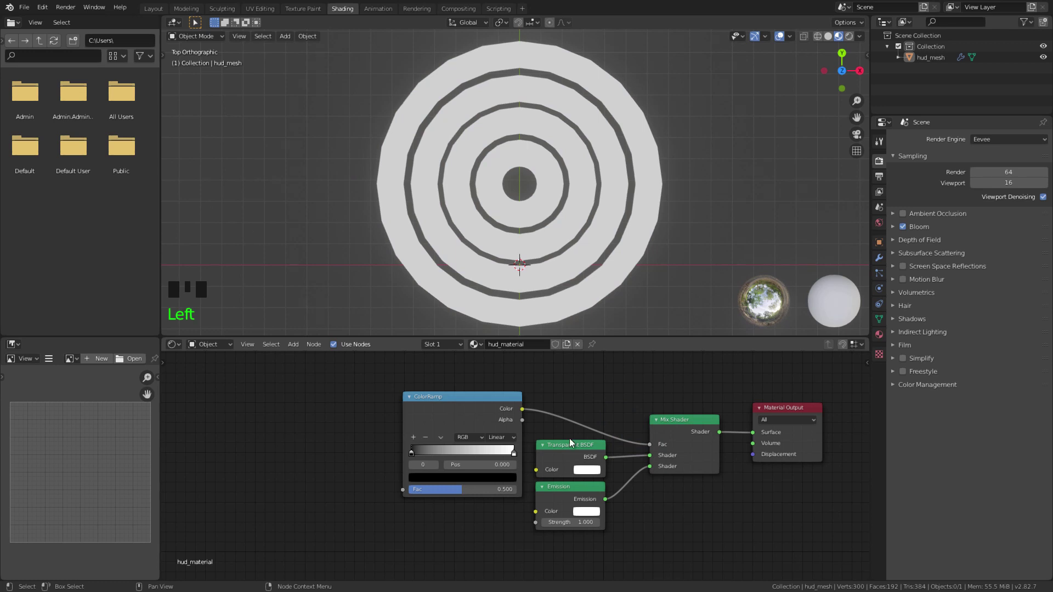
# Set the ColorRamp to Constant interpolation and rearrange its stops so white comes first and black starts at position 0.500.
pyautogui.click(500, 437)
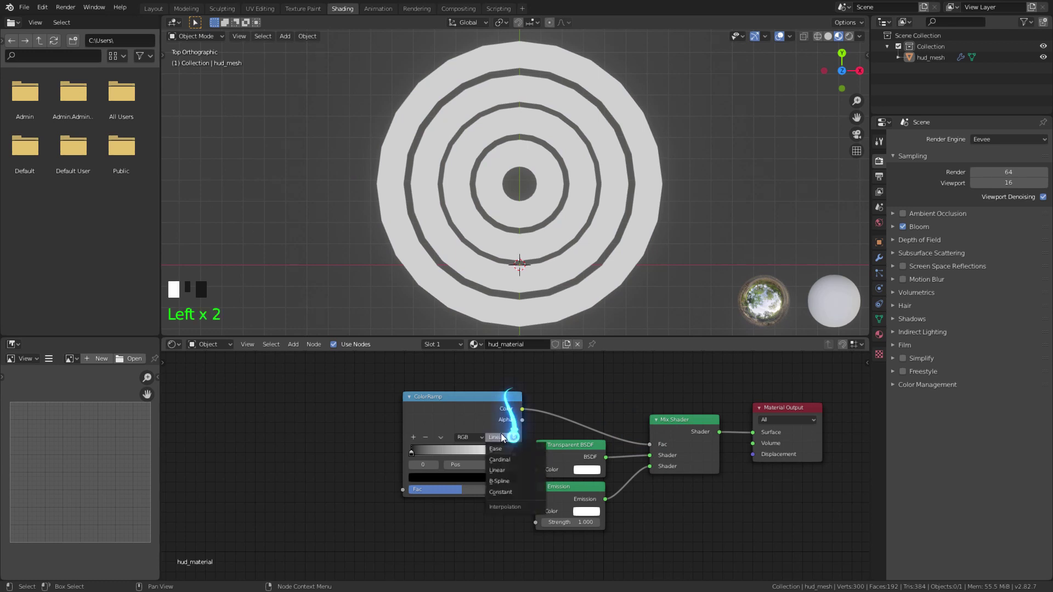
pyautogui.click(514, 492)
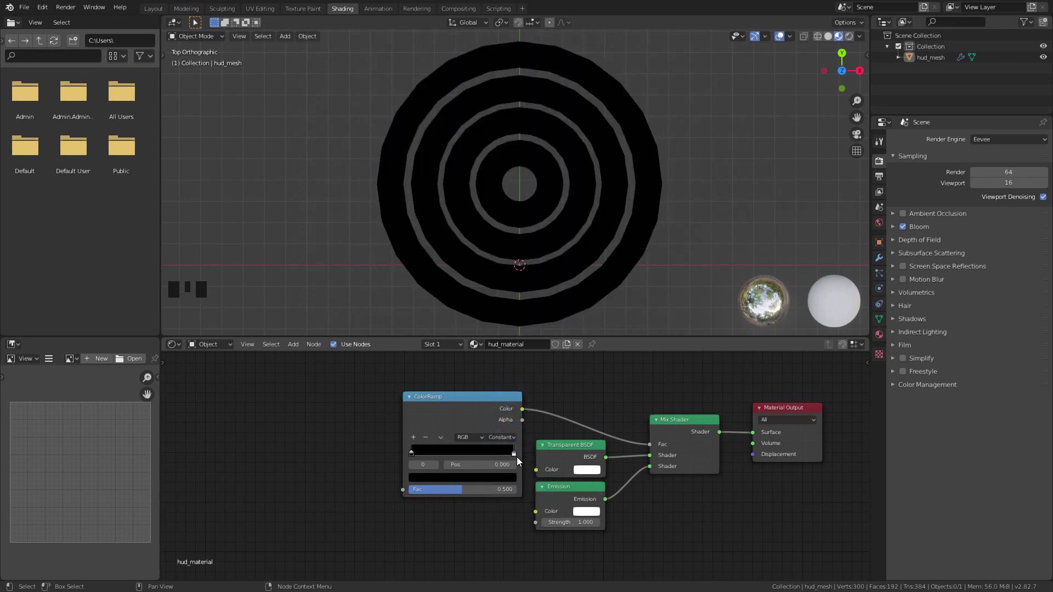
pyautogui.moveTo(515, 453); pyautogui.dragTo(475, 453)
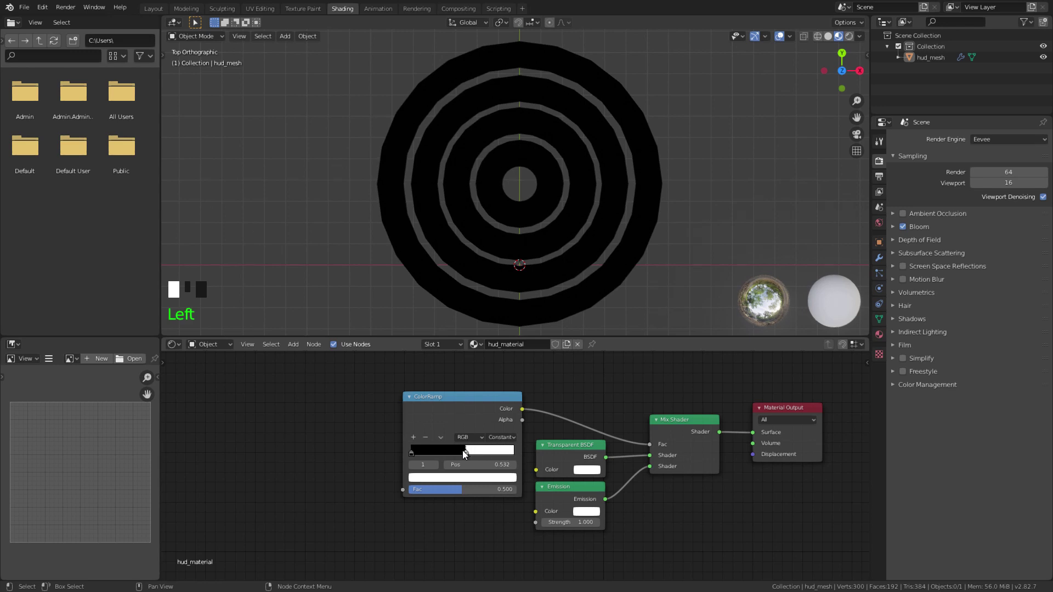
pyautogui.moveTo(408, 452); pyautogui.dragTo(472, 451)
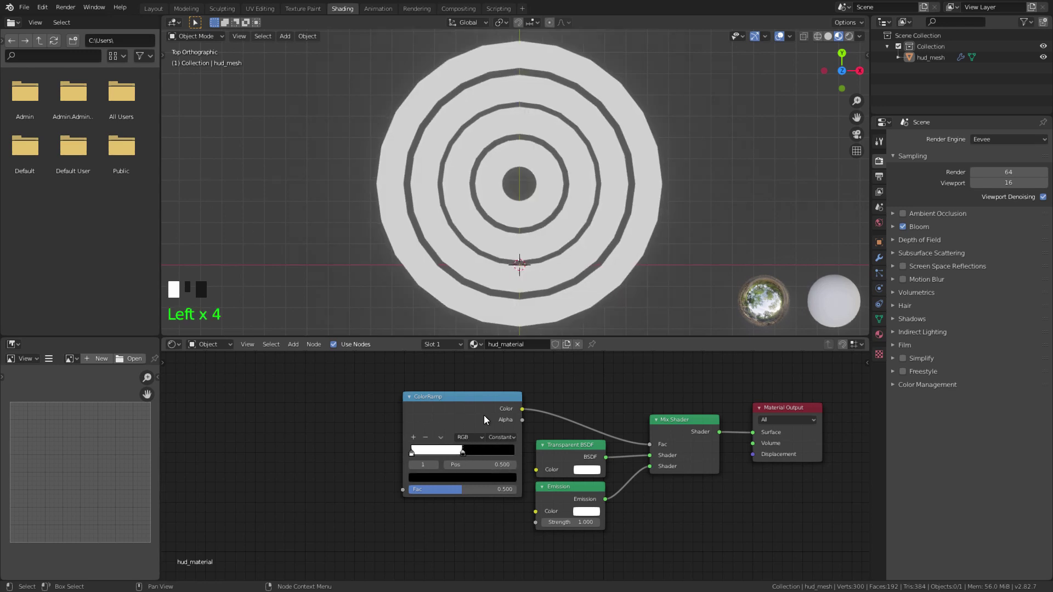
# Add a Voronoi Texture node before the ColorRamp and link its Distance output to the ColorRamp's Fac input.
pyautogui.hotkey('shift', 'a')
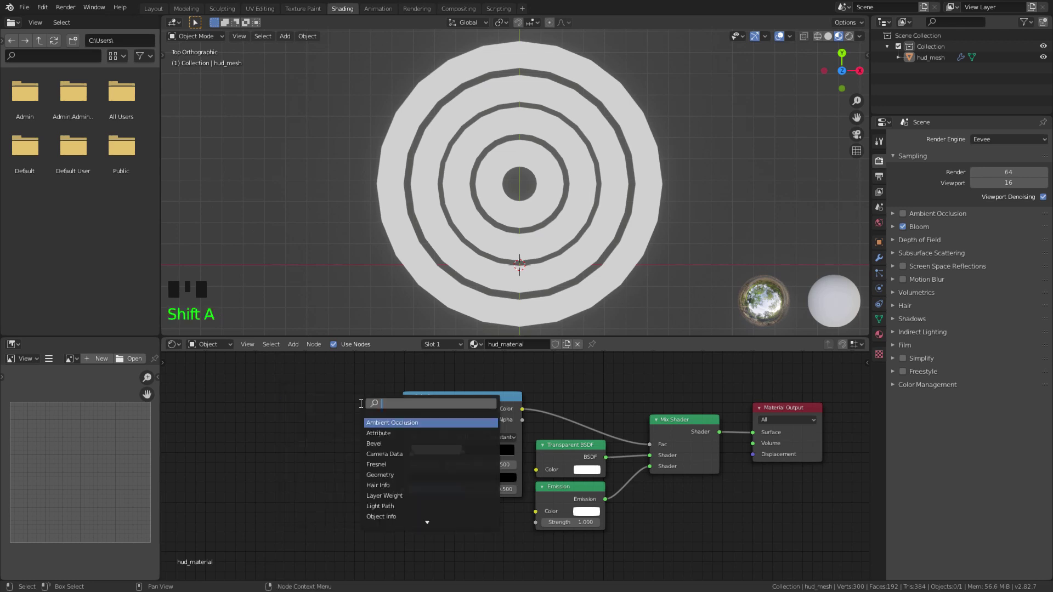
pyautogui.write('voronoi')
pyautogui.press('Return')
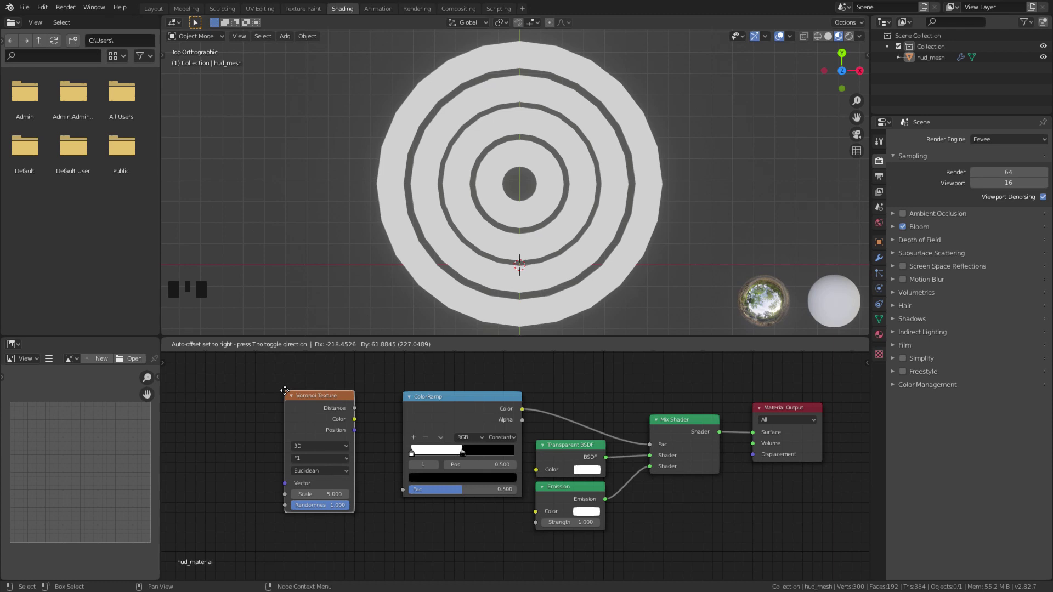
pyautogui.click(284, 391)
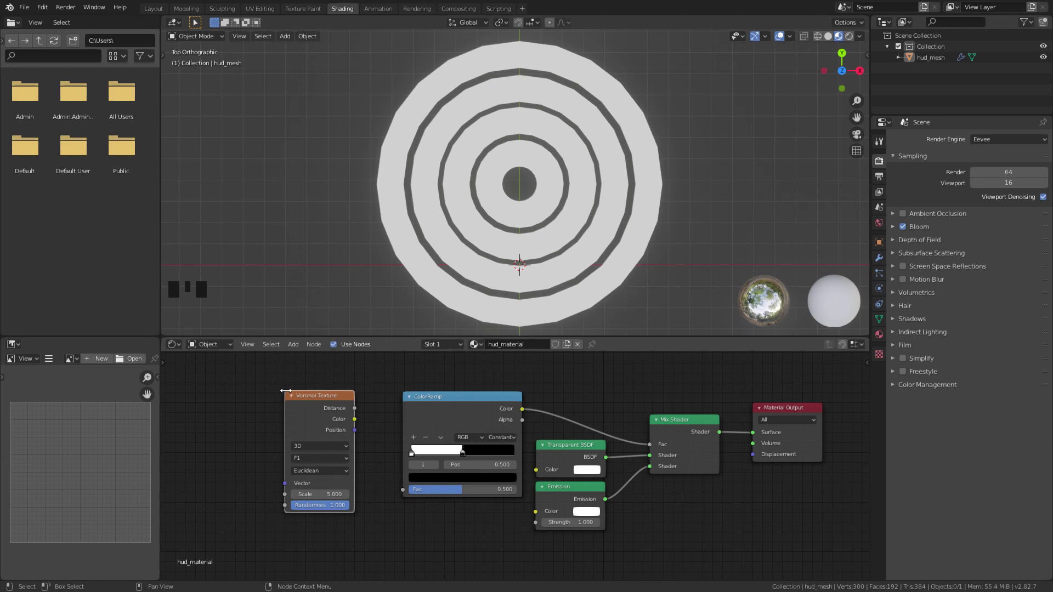
pyautogui.click(356, 408)
pyautogui.moveTo(359, 412); pyautogui.dragTo(402, 490)
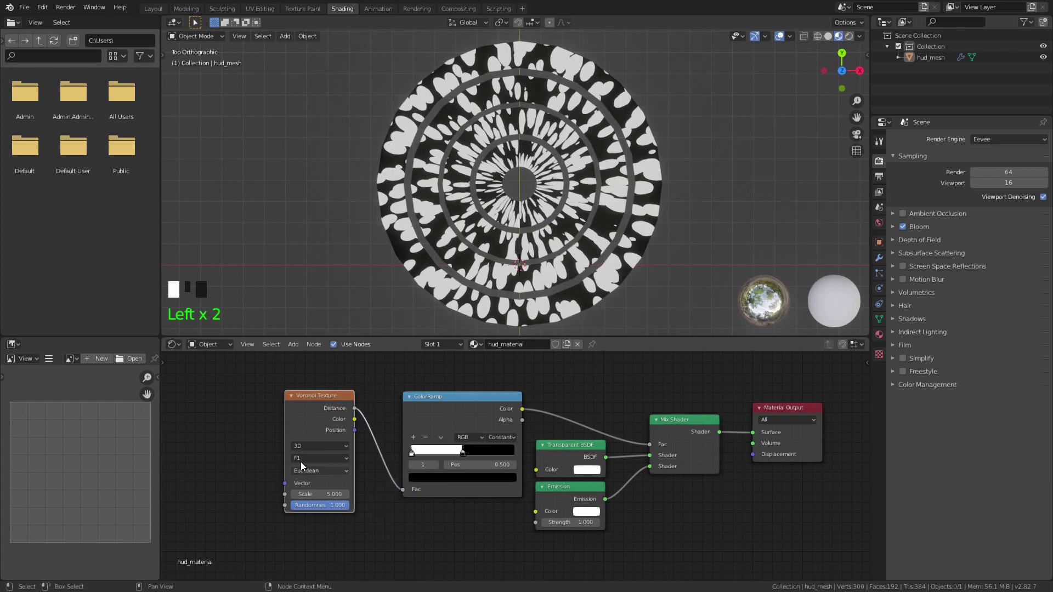
# Configure the Voronoi Texture with the F2 feature, Chebychev distance metric and a scale of 2.
pyautogui.click(351, 457)
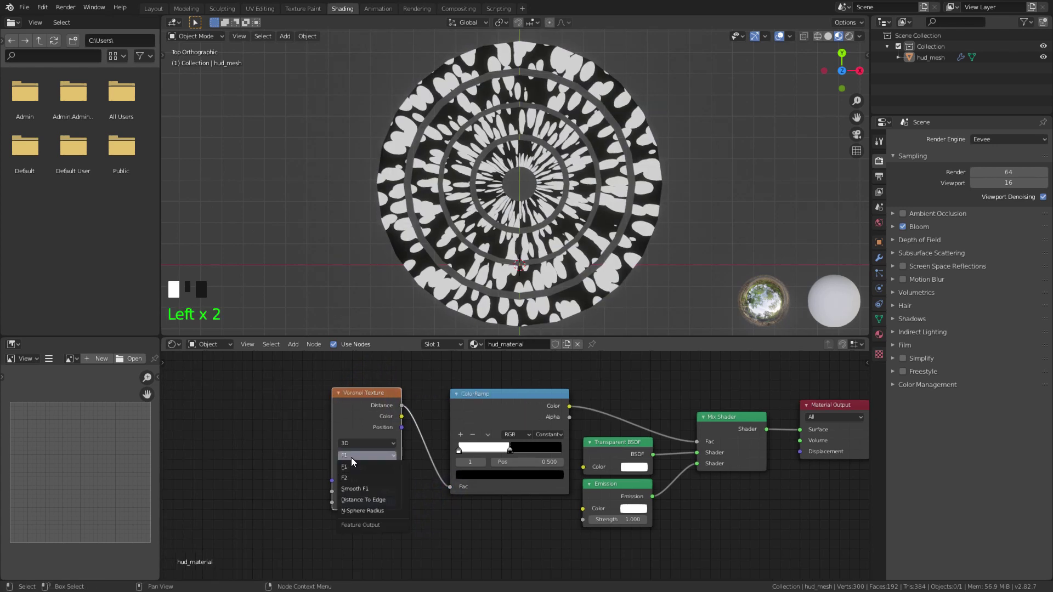
pyautogui.click(355, 470)
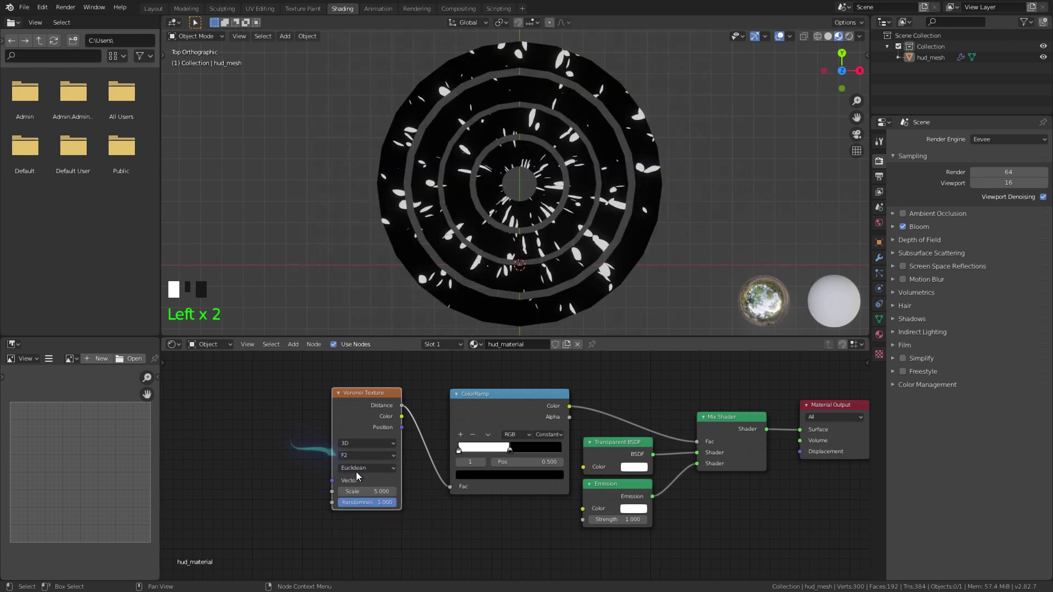
pyautogui.click(356, 468)
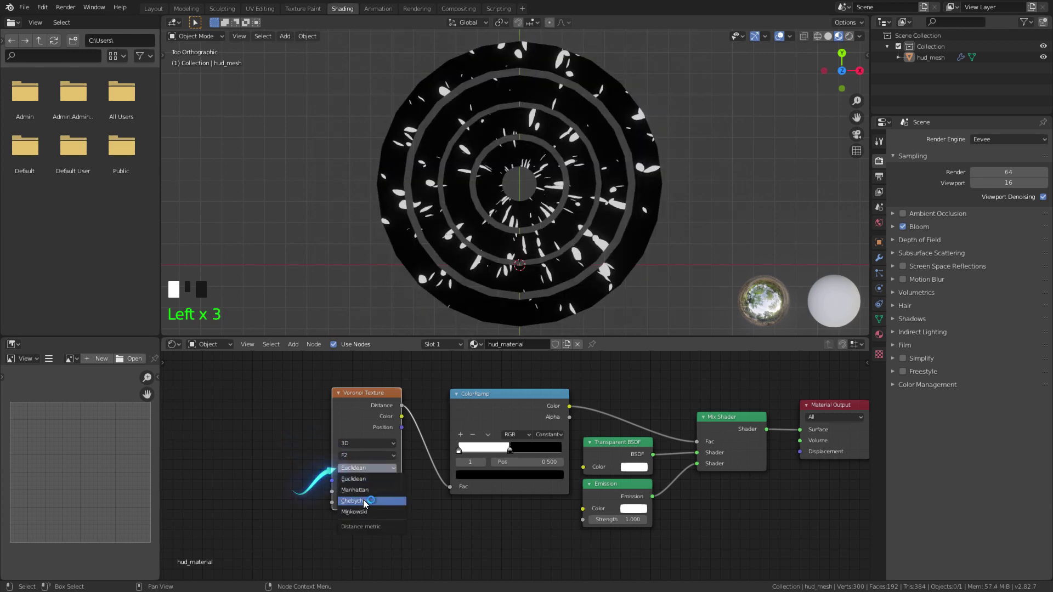
pyautogui.click(363, 500)
pyautogui.hotkey('ctrl', 'z')
pyautogui.click(366, 491)
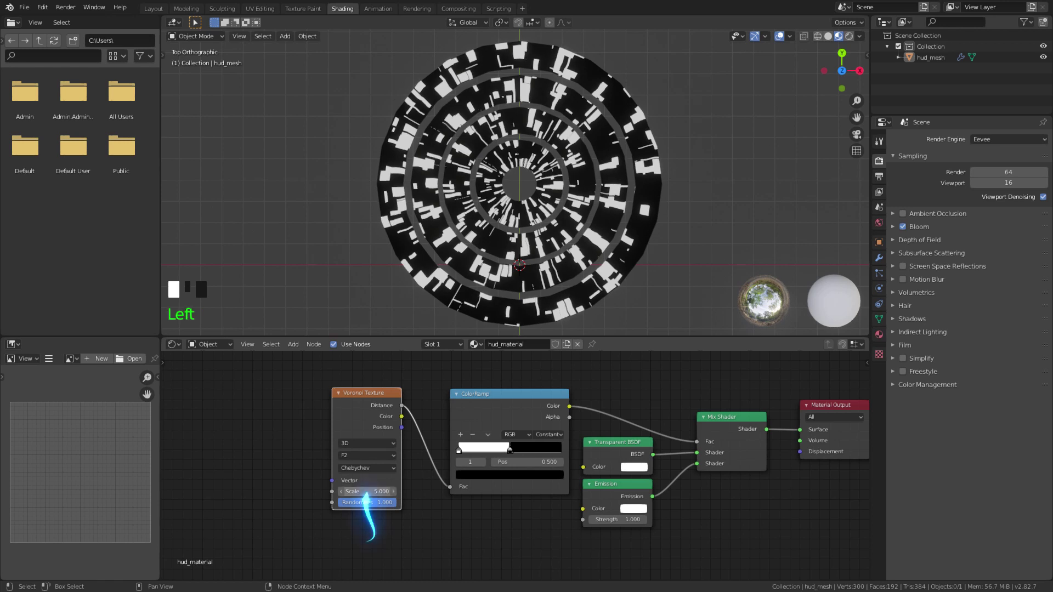
pyautogui.write('2')
pyautogui.press('Return')
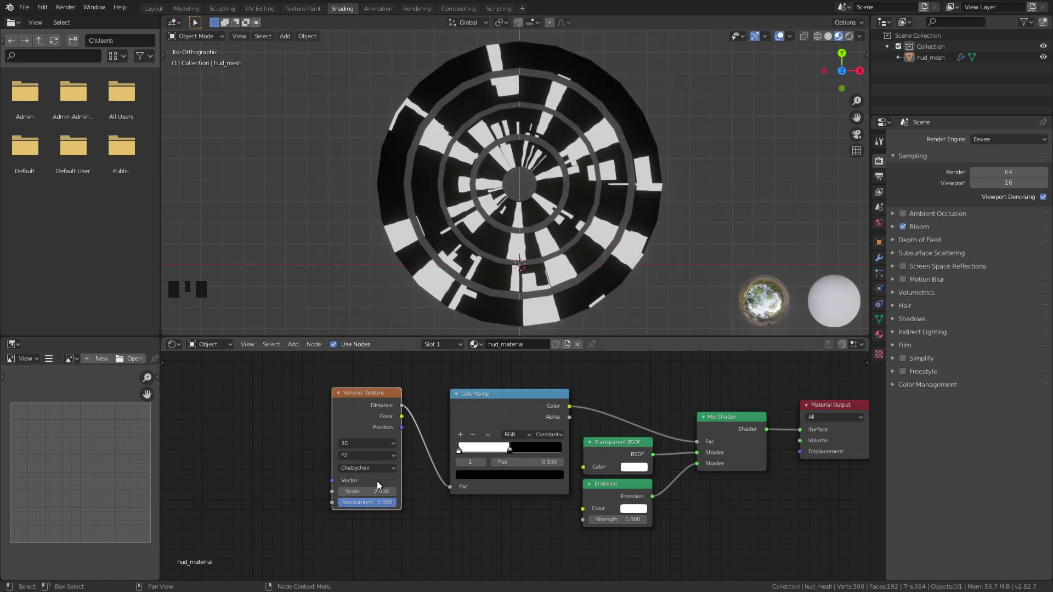
# Add Texture Coordinate and Mapping nodes to the Voronoi Texture, and link the UV output to the Mapping node's Vector input.
pyautogui.click(354, 409)
pyautogui.click(353, 409)
pyautogui.hotkey('ctrl', 't')
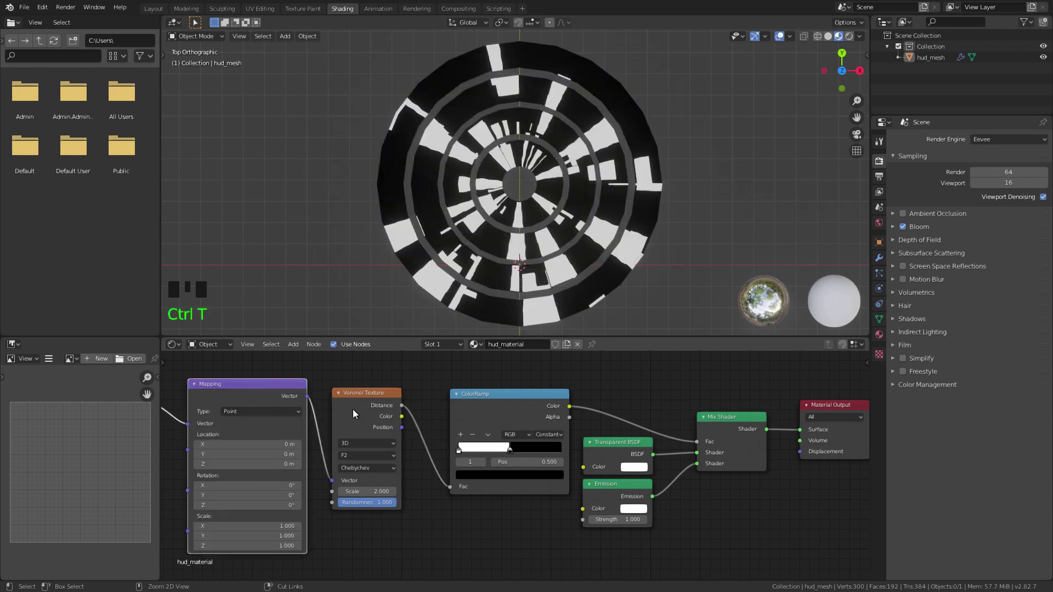
pyautogui.moveTo(221, 419); pyautogui.dragTo(375, 417, button='middle')
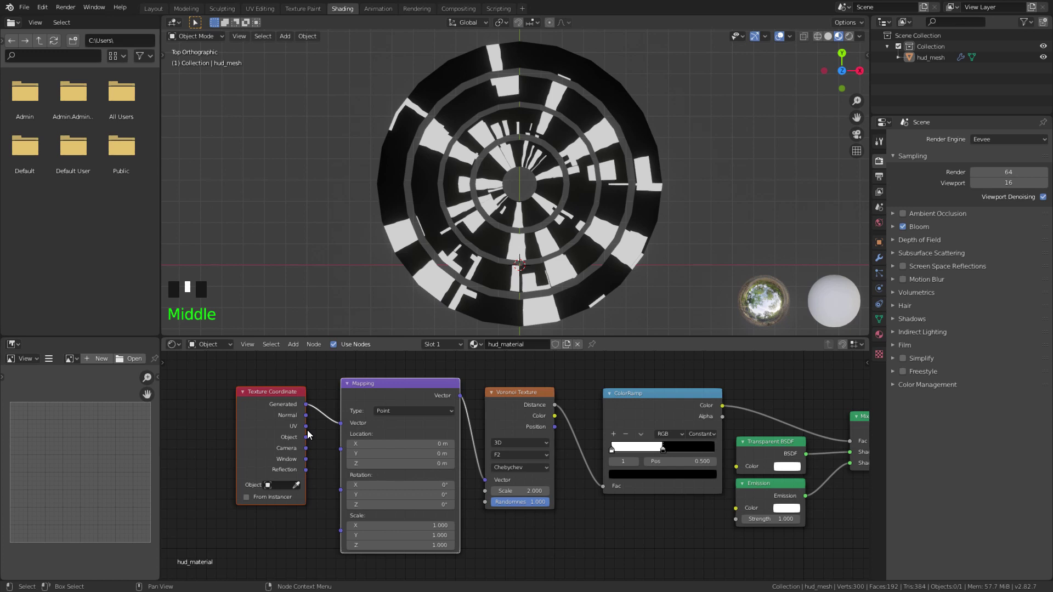
pyautogui.moveTo(306, 427); pyautogui.dragTo(337, 428)
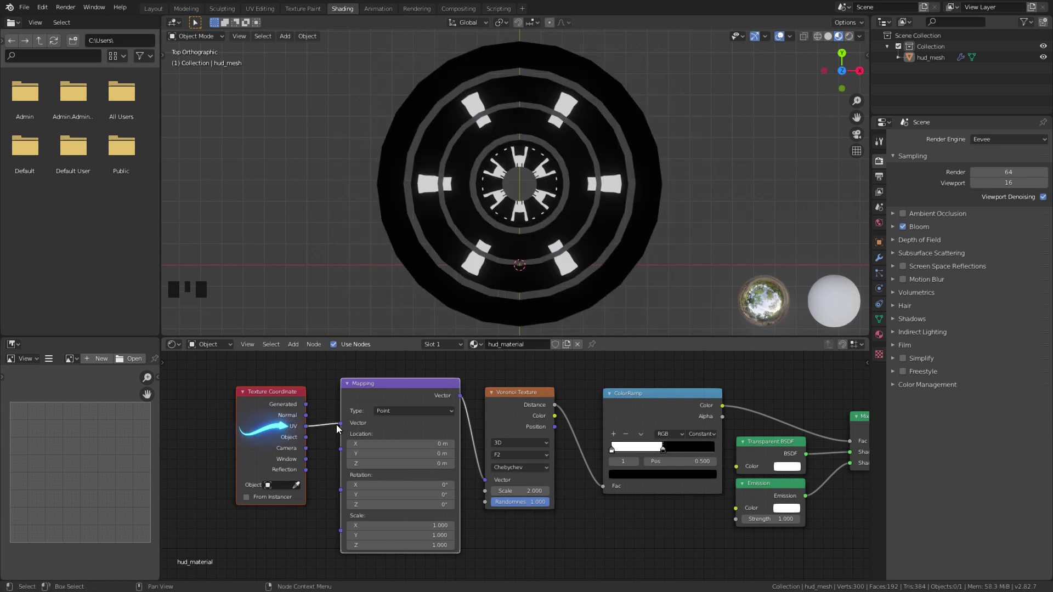
# Set the material's blend mode to Alpha Hashed and open its shadow mode choices.
pyautogui.moveTo(808, 450); pyautogui.dragTo(664, 443, button='middle')
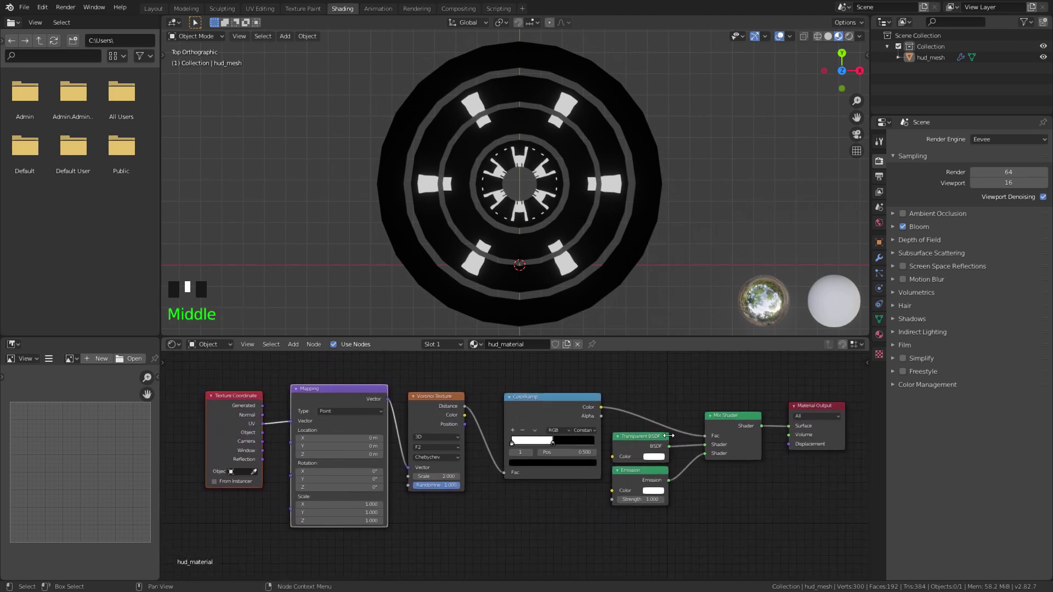
pyautogui.press('n')
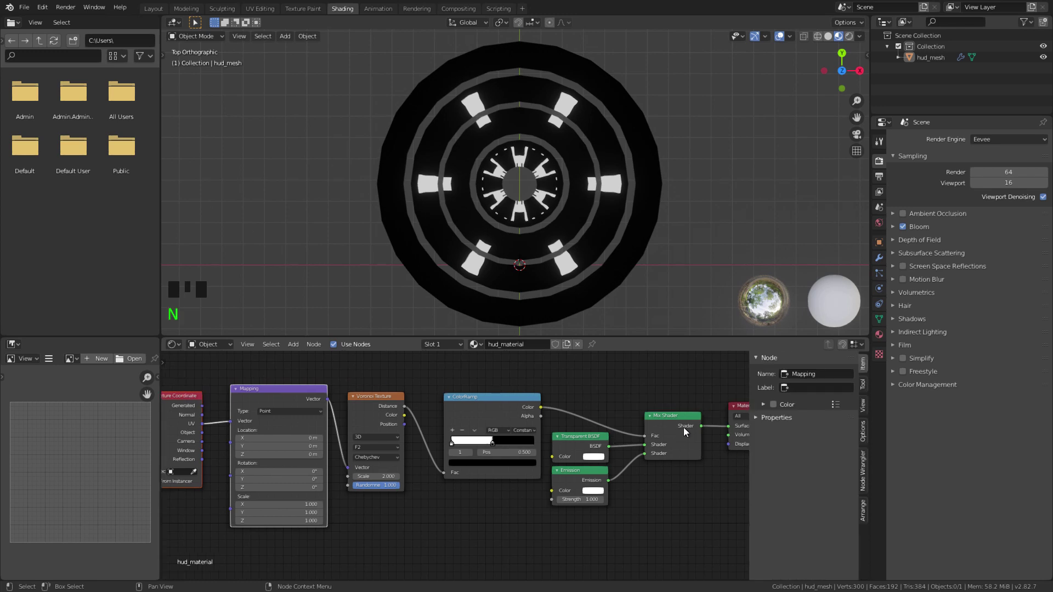
pyautogui.click(862, 432)
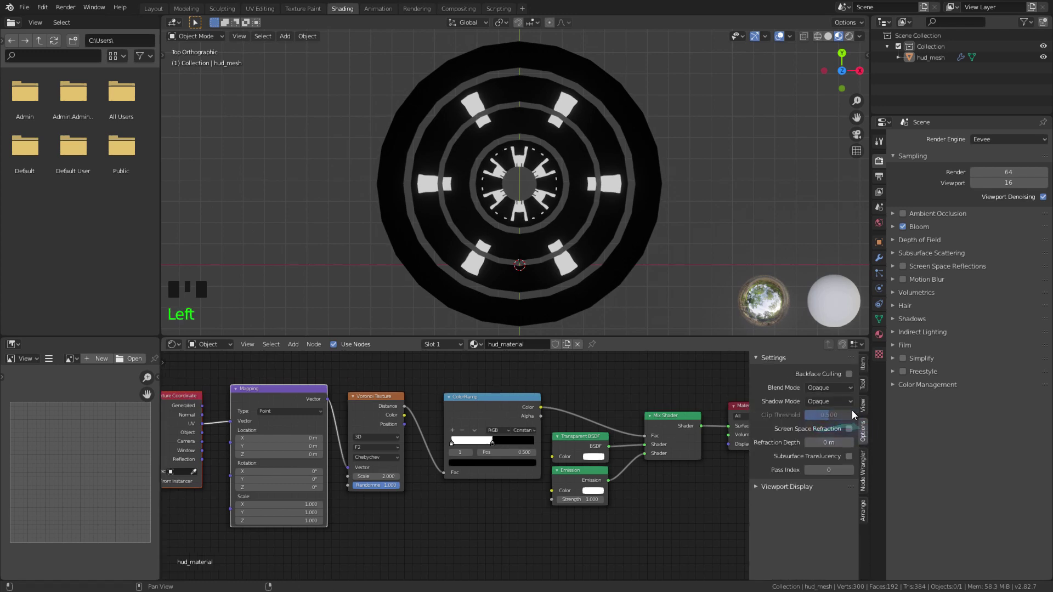
pyautogui.click(839, 387)
pyautogui.click(827, 425)
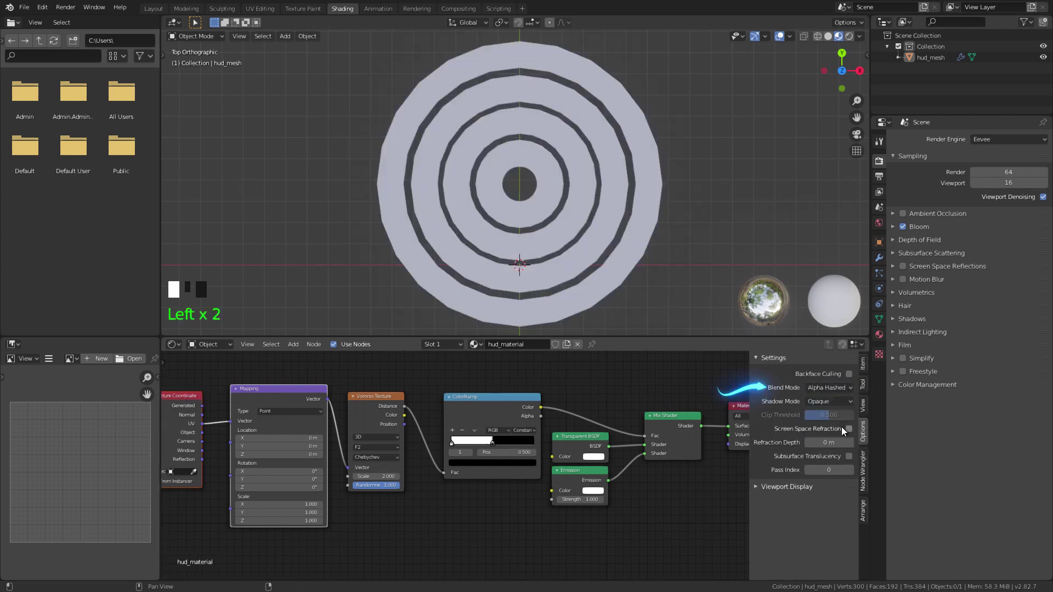
pyautogui.click(839, 401)
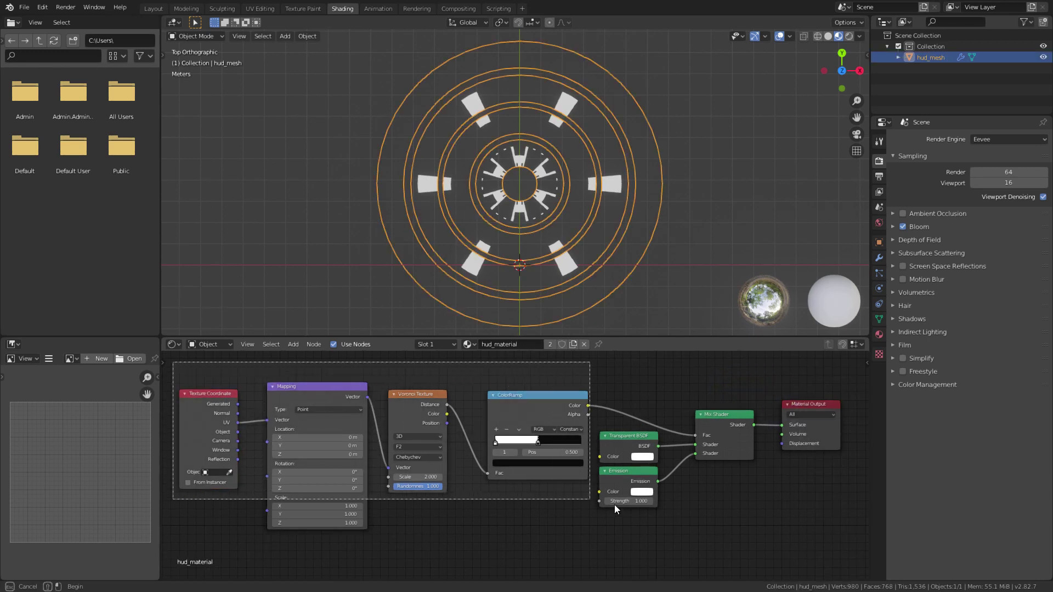
# Try varied Mapping node values, such as Location -0.8, -0.1, 0.5 m, Rotation -16.7°, -3.8°, 4.2° and Scale -0.5, 2.9, -8.5.
pyautogui.moveTo(614, 505); pyautogui.dragTo(850, 558)
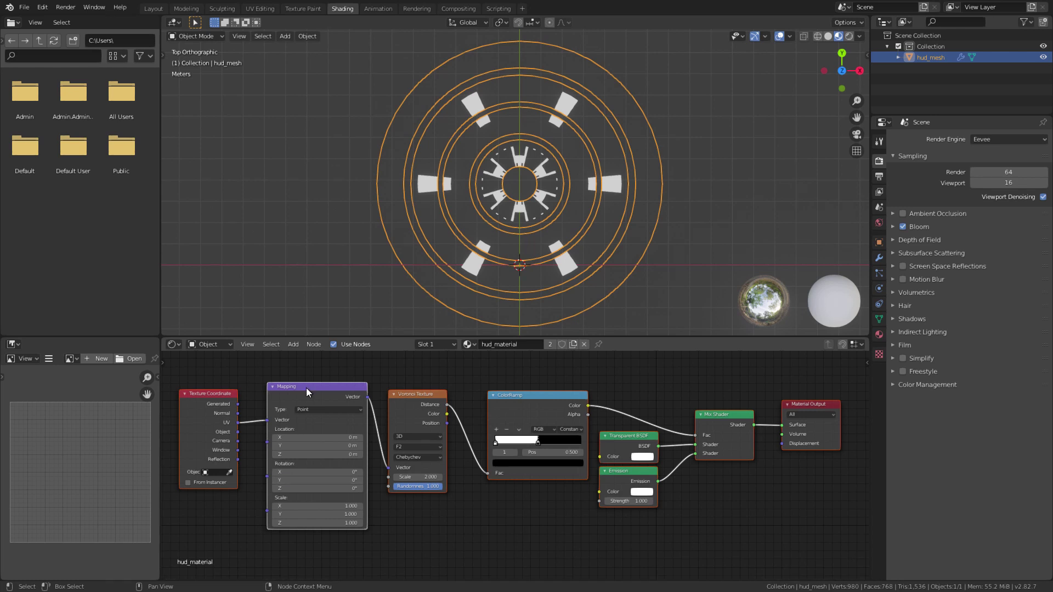
pyautogui.scroll(2, 367, 494)
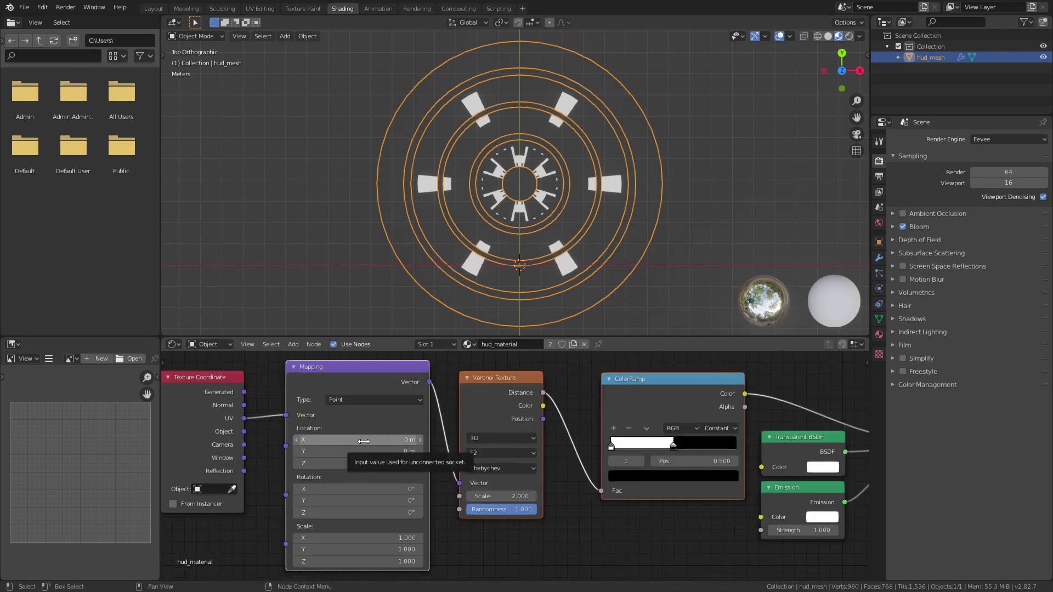
pyautogui.moveTo(363, 441)
pyautogui.mouseDown()
pyautogui.moveTo(300, 442)
pyautogui.moveTo(356, 451)
pyautogui.mouseUp()
pyautogui.moveTo(362, 464); pyautogui.dragTo(341, 489)
pyautogui.moveTo(358, 501); pyautogui.dragTo(367, 512)
pyautogui.moveTo(358, 538); pyautogui.dragTo(400, 550)
pyautogui.moveTo(358, 562); pyautogui.dragTo(296, 562)
# Try different numeric settings in the Voronoi Texture and ColorRamp nodes to vary the HUD pattern.
pyautogui.moveTo(486, 492); pyautogui.dragTo(421, 490, button='middle')
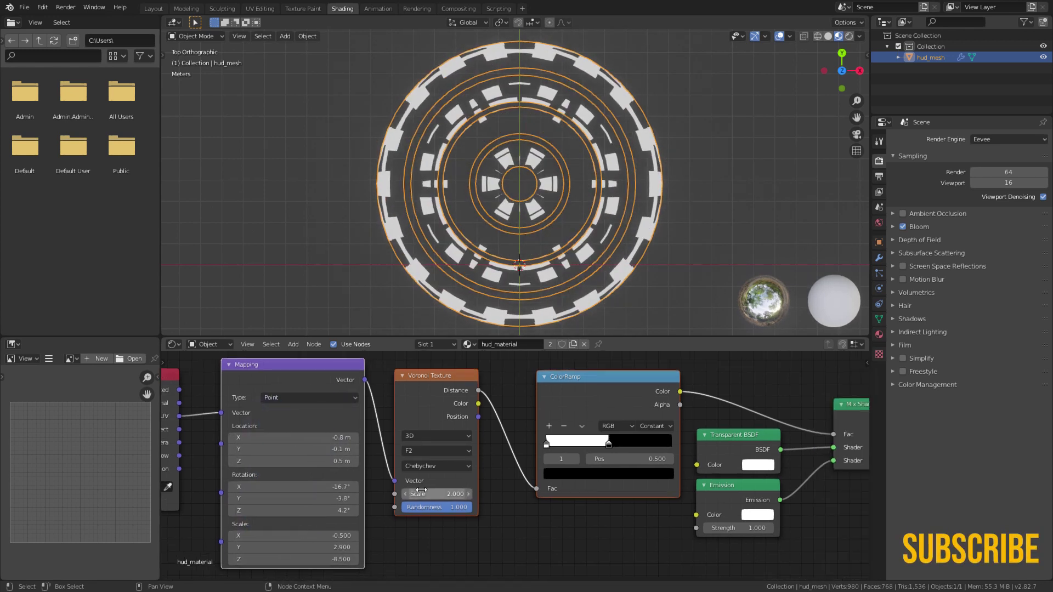
pyautogui.scroll(2, 421, 490)
pyautogui.moveTo(493, 530)
pyautogui.mouseDown()
pyautogui.moveTo(534, 529)
pyautogui.moveTo(499, 529)
pyautogui.mouseUp()
pyautogui.moveTo(751, 481); pyautogui.dragTo(552, 483, button='middle')
pyautogui.moveTo(532, 465)
pyautogui.mouseDown()
pyautogui.moveTo(514, 466)
pyautogui.moveTo(525, 471)
pyautogui.mouseUp()
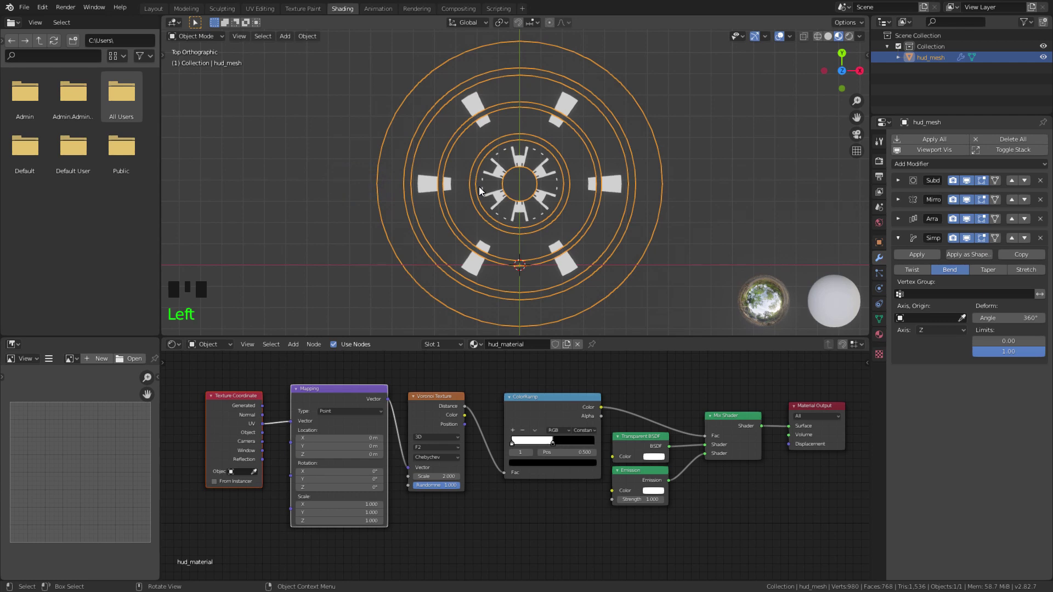
# Unwrap all faces of hud_mesh with Cube Projection in Edit Mode.
pyautogui.press('Tab')
pyautogui.press('a')
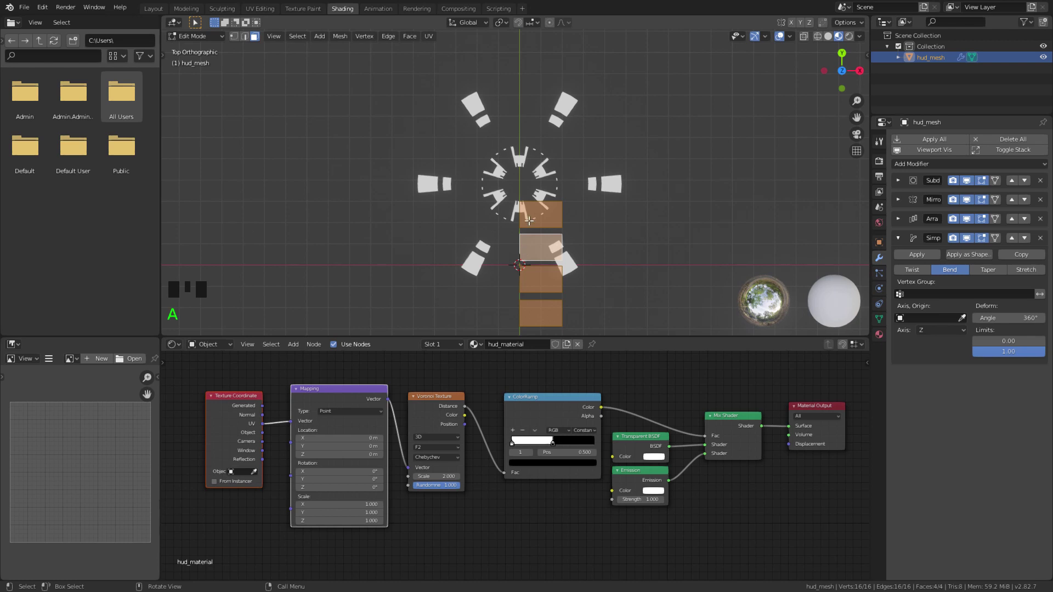
pyautogui.press('u')
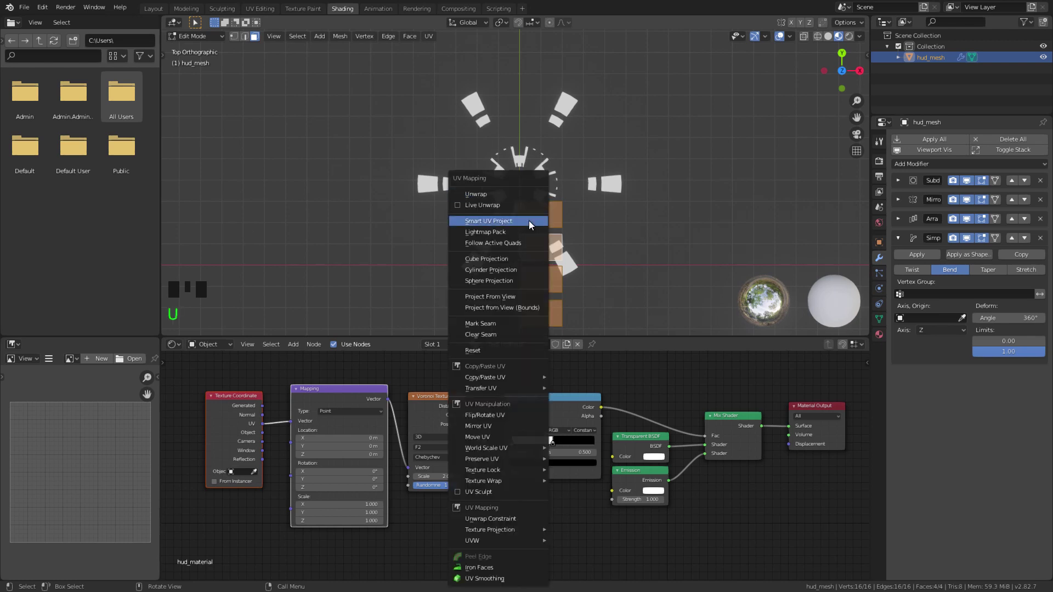
pyautogui.click(526, 261)
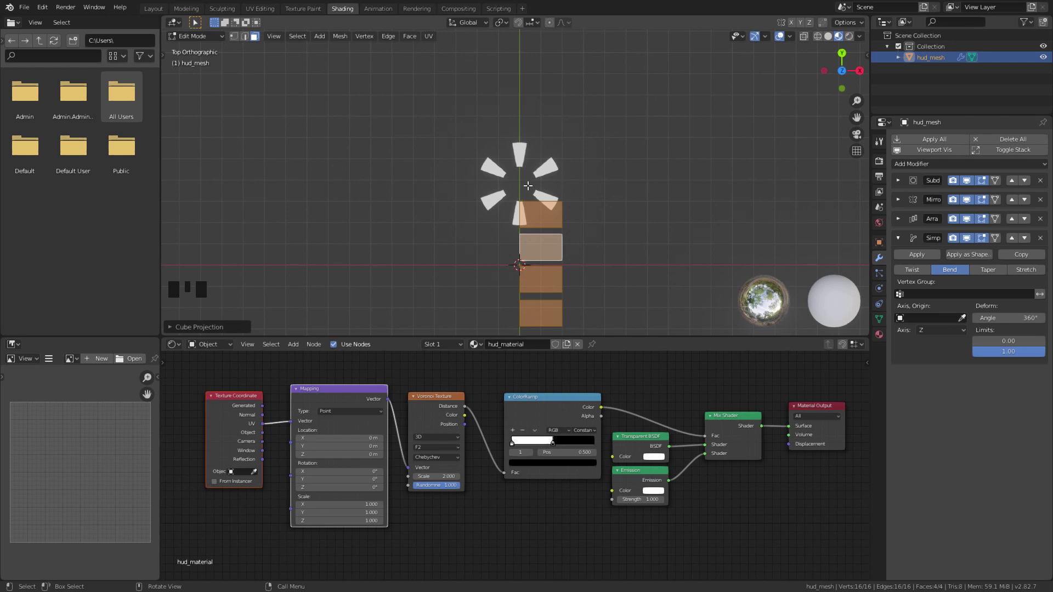
pyautogui.press('Tab')
pyautogui.press('Tab')
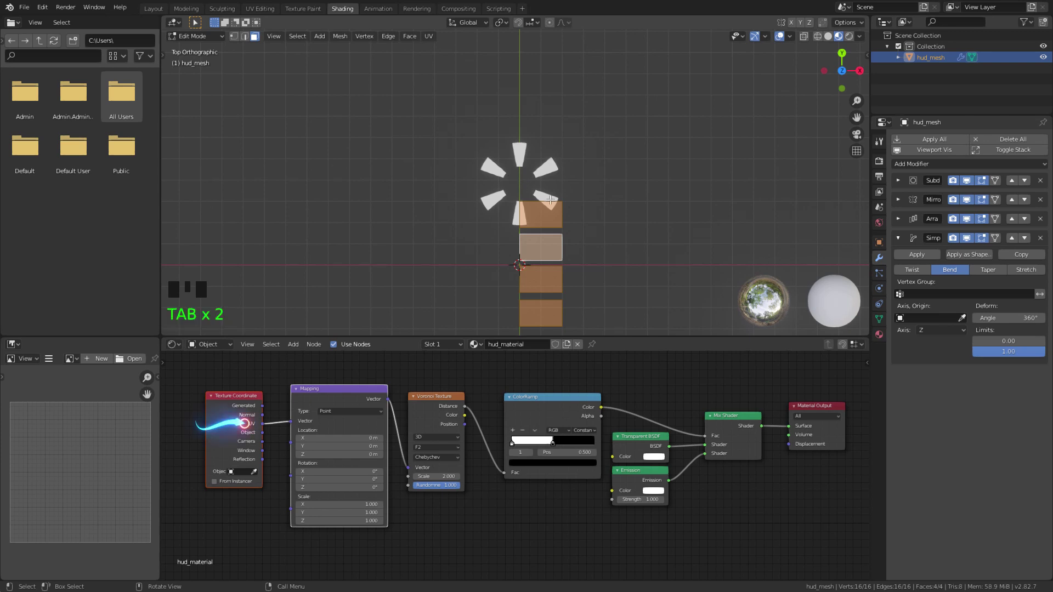
# Switch the image viewer area to the UV Editor and set its selection mode to faces.
pyautogui.click(11, 345)
pyautogui.click(27, 409)
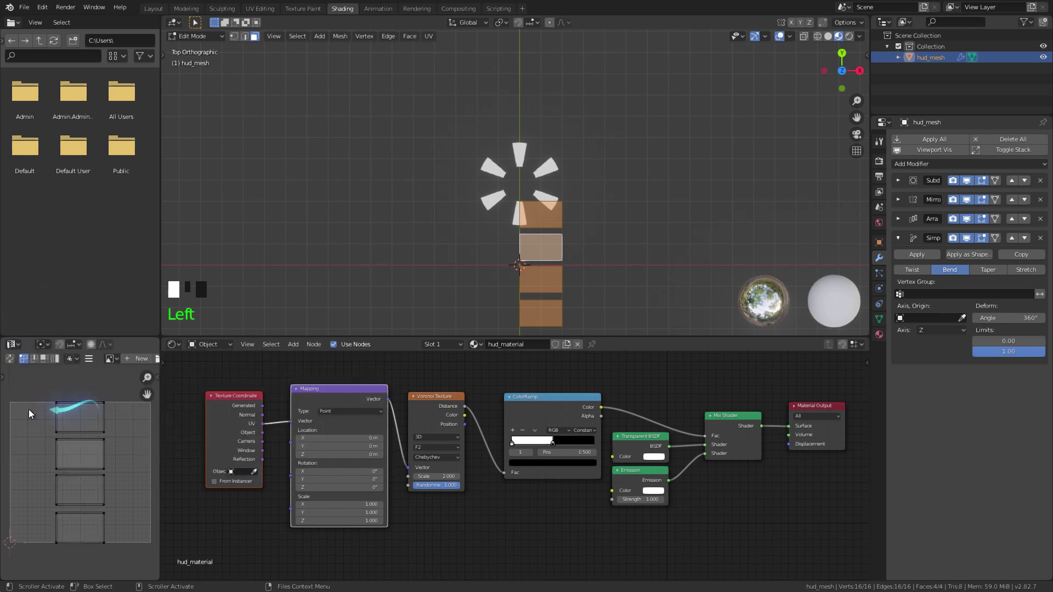
pyautogui.click(45, 359)
# Try moving individual UV faces of the strip to new positions in UV space.
pyautogui.moveTo(87, 419); pyautogui.dragTo(76, 379)
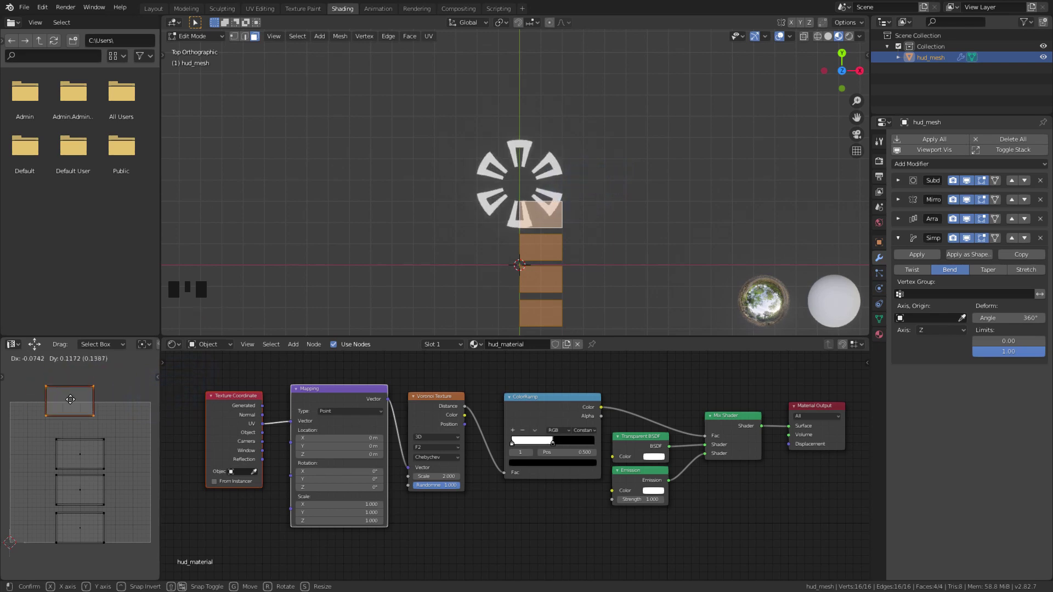
pyautogui.click(75, 415)
pyautogui.moveTo(87, 456)
pyautogui.mouseDown()
pyautogui.moveTo(96, 456)
pyautogui.moveTo(89, 396)
pyautogui.moveTo(82, 455)
pyautogui.mouseUp()
pyautogui.click(82, 492)
pyautogui.moveTo(82, 492); pyautogui.dragTo(123, 489)
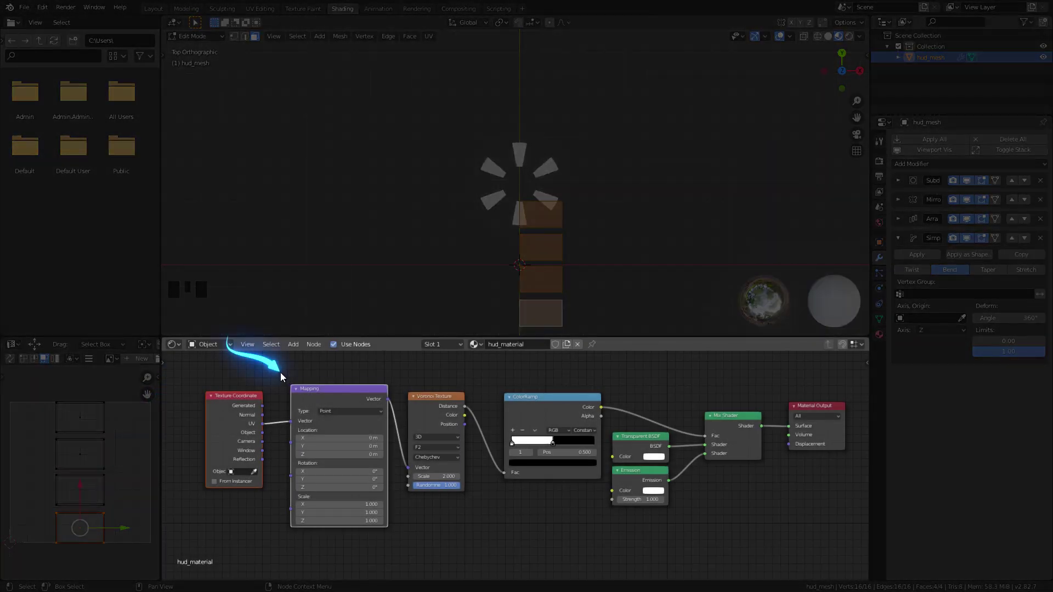
# Try shifting the whole pattern with the Mapping node's Location values.
pyautogui.moveTo(281, 373); pyautogui.dragTo(400, 538)
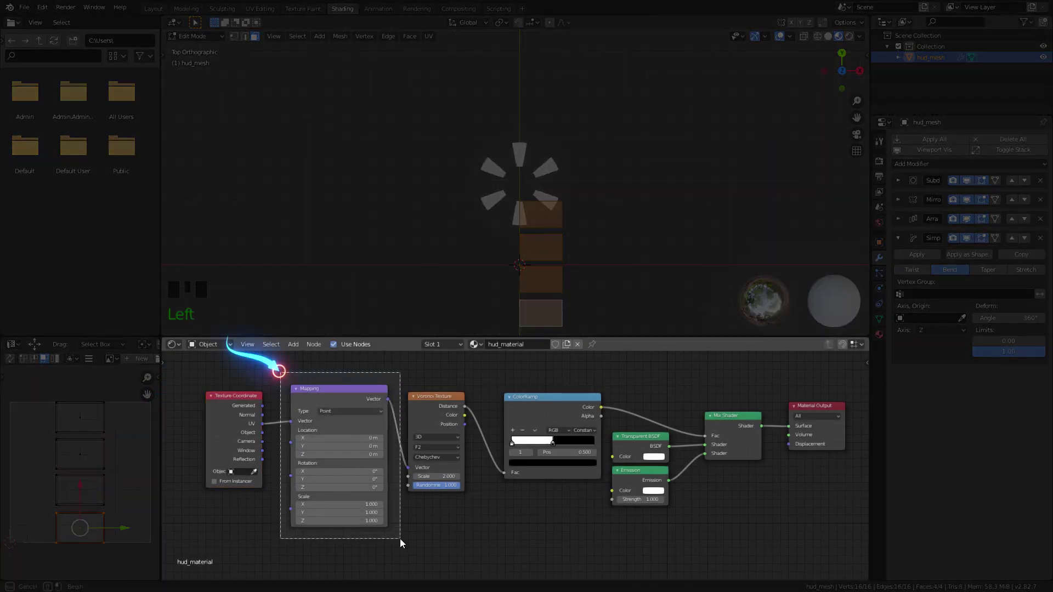
pyautogui.keyDown('ctrl'); pyautogui.moveTo(400, 539); pyautogui.dragTo(426, 378, button='middle'); pyautogui.keyUp('ctrl')
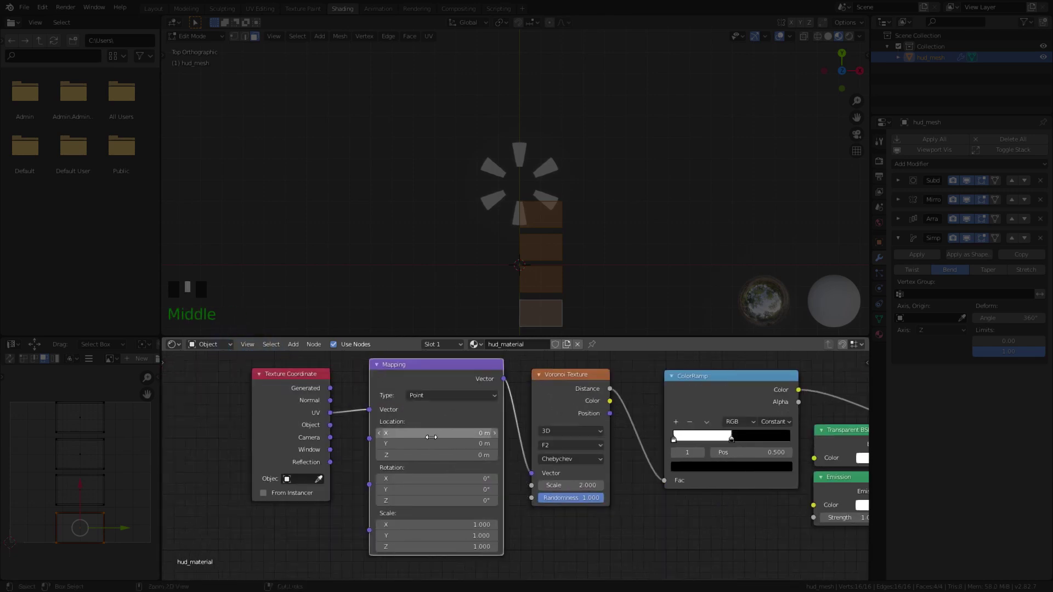
pyautogui.moveTo(433, 432); pyautogui.dragTo(609, 443)
pyautogui.rightClick(554, 431)
pyautogui.rightClick(609, 443)
# Try moving the UVs of the uppermost strip face to a new position in the UV Editor.
pyautogui.click(548, 217)
pyautogui.click(78, 418)
pyautogui.click(3, 378)
pyautogui.click(16, 420)
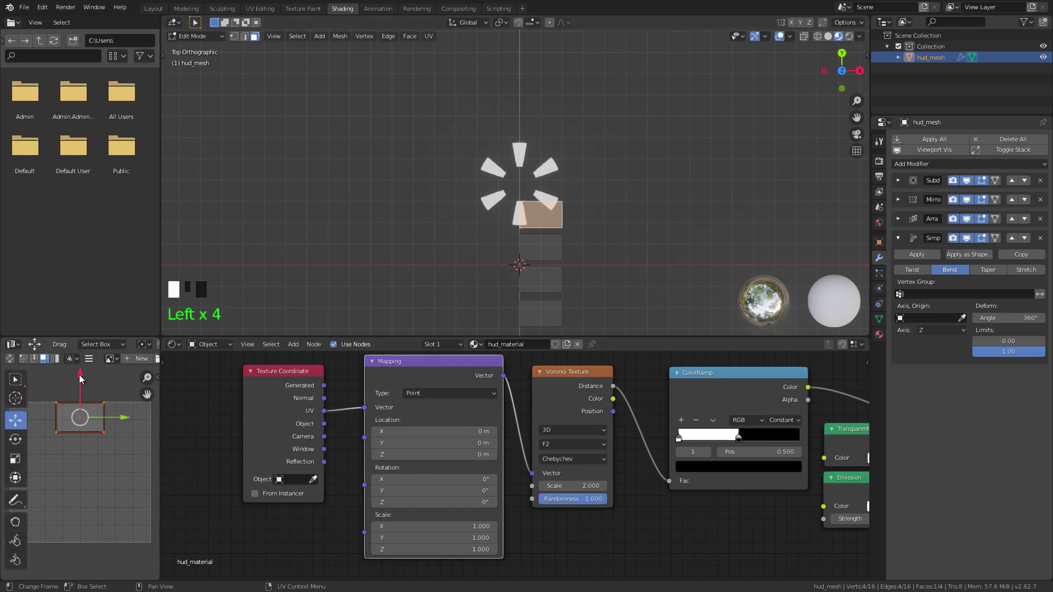
pyautogui.hotkey('ctrl', 'z')
pyautogui.moveTo(31, 378); pyautogui.dragTo(7, 379)
# Shift the whole pattern by setting the Mapping node's Location to X 0.8 m, Y 0.43 m and Z 0.2 m.
pyautogui.press('a')
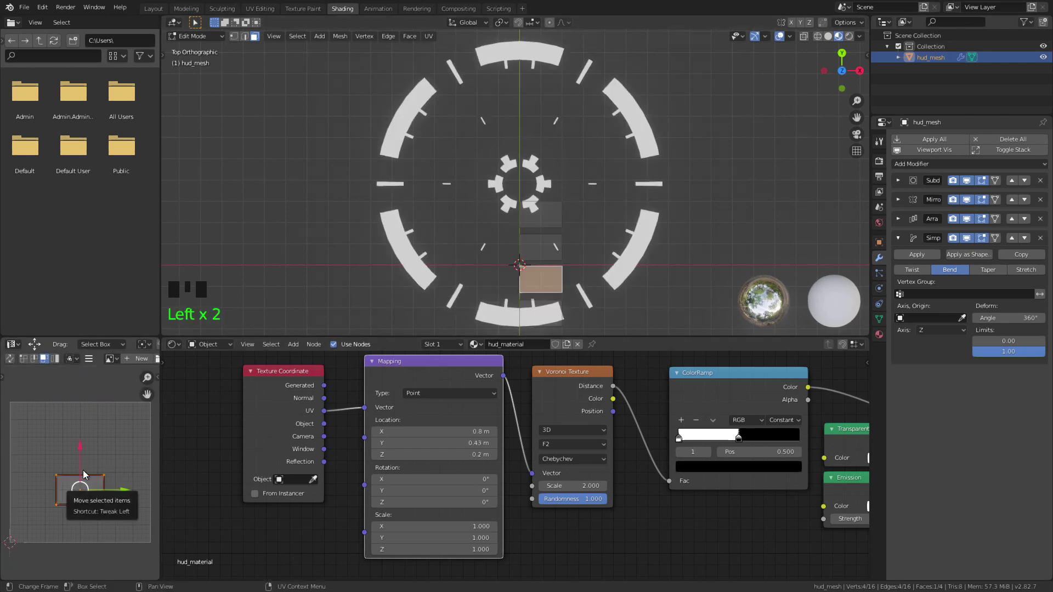
pyautogui.moveTo(82, 446); pyautogui.dragTo(85, 395)
pyautogui.moveTo(433, 454)
pyautogui.mouseDown()
pyautogui.moveTo(455, 455)
pyautogui.moveTo(444, 455)
pyautogui.mouseUp()
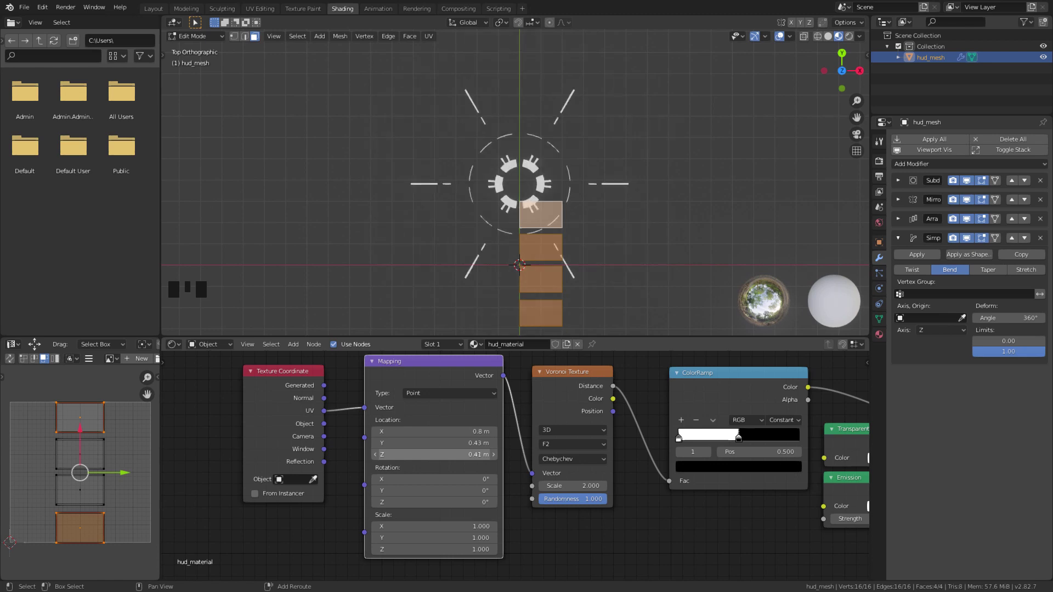
# Move the UVs of the individual middle strip faces to new positions so each ring shows a different pattern.
pyautogui.click(543, 280)
pyautogui.moveTo(82, 449); pyautogui.dragTo(83, 379)
pyautogui.moveTo(123, 419); pyautogui.dragTo(146, 419)
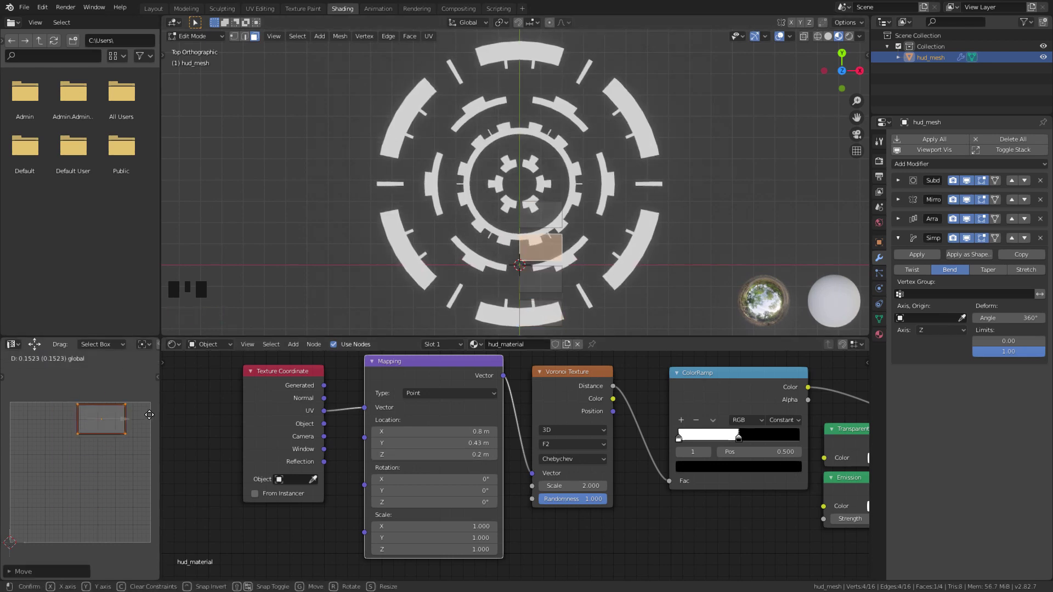
pyautogui.hotkey('ctrl', 'space')
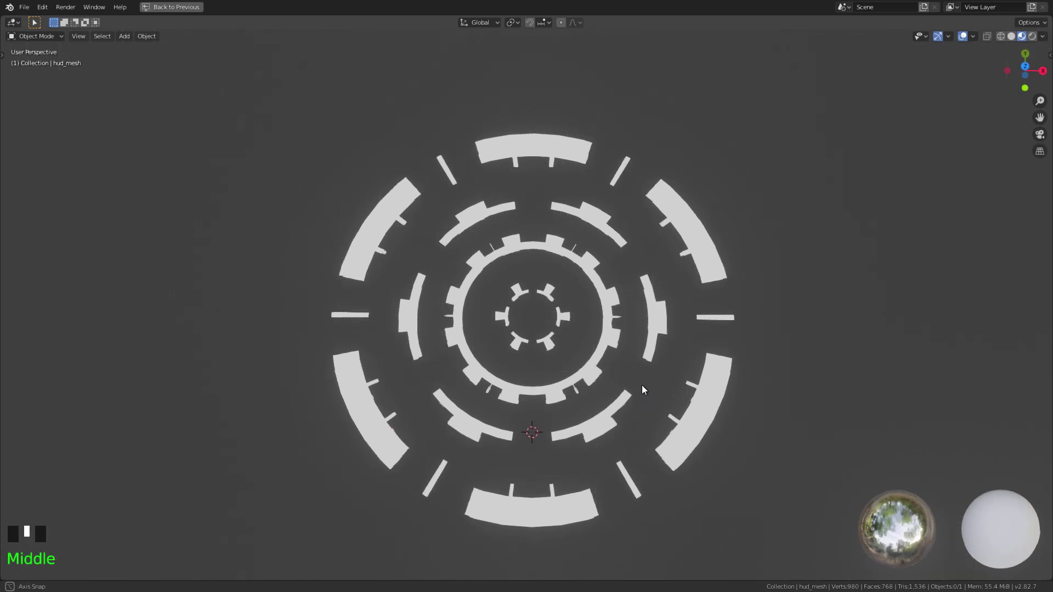
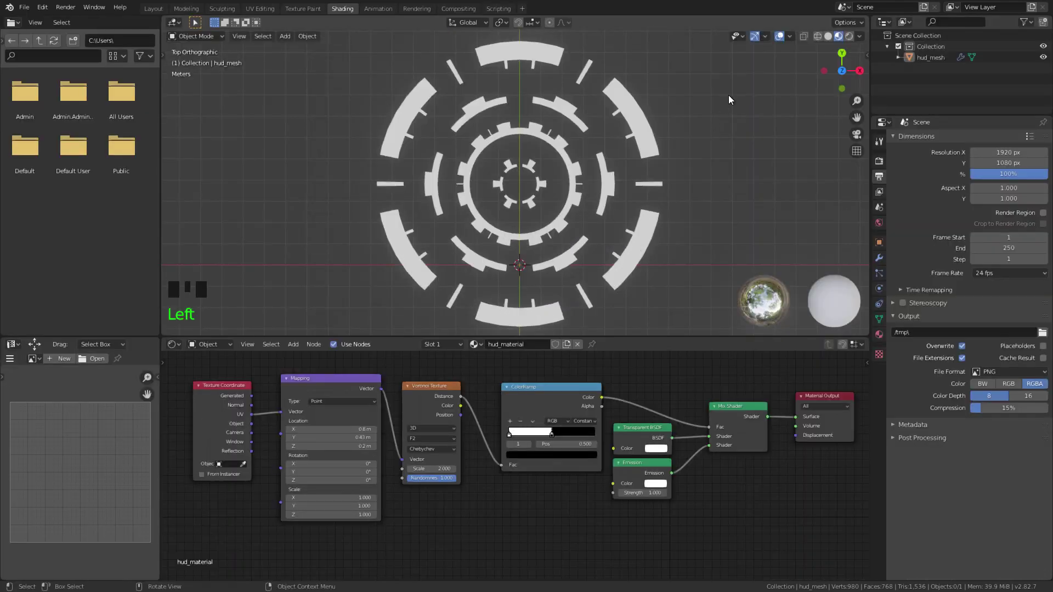
# Select hud_mesh and apply its Subdivision, Mirror, Array and Simple Deform modifiers in stack order.
pyautogui.moveTo(741, 86)
pyautogui.mouseDown()
pyautogui.moveTo(623, 184)
pyautogui.moveTo(341, 289)
pyautogui.mouseUp()
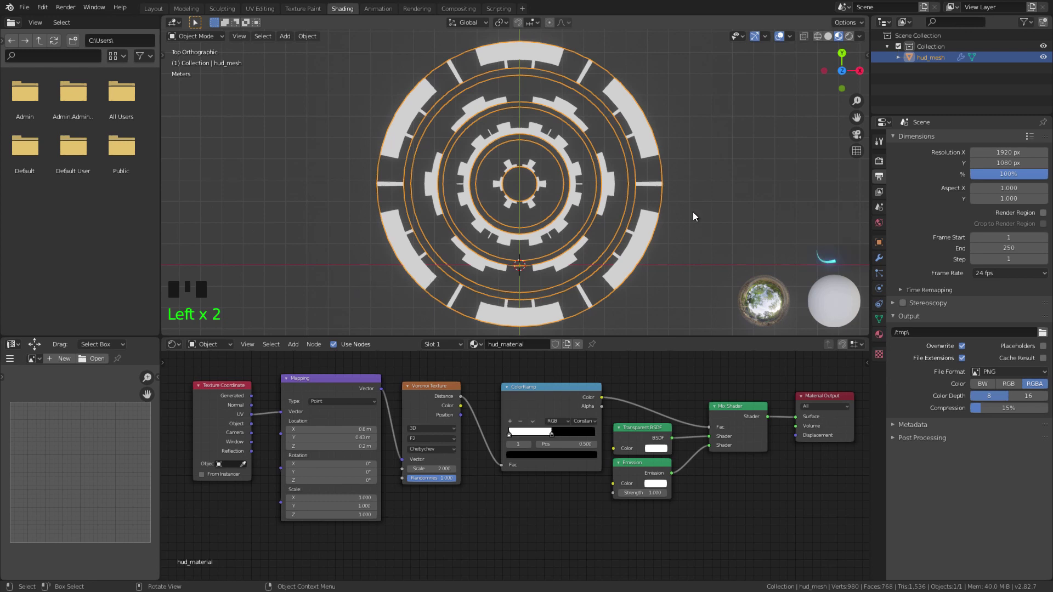
pyautogui.click(878, 257)
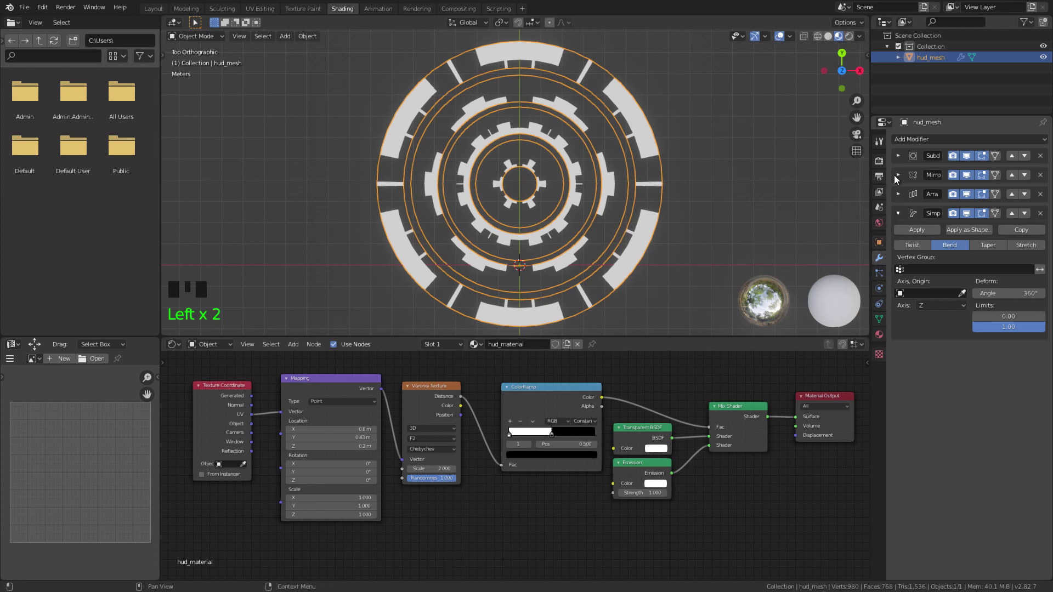
pyautogui.click(898, 214)
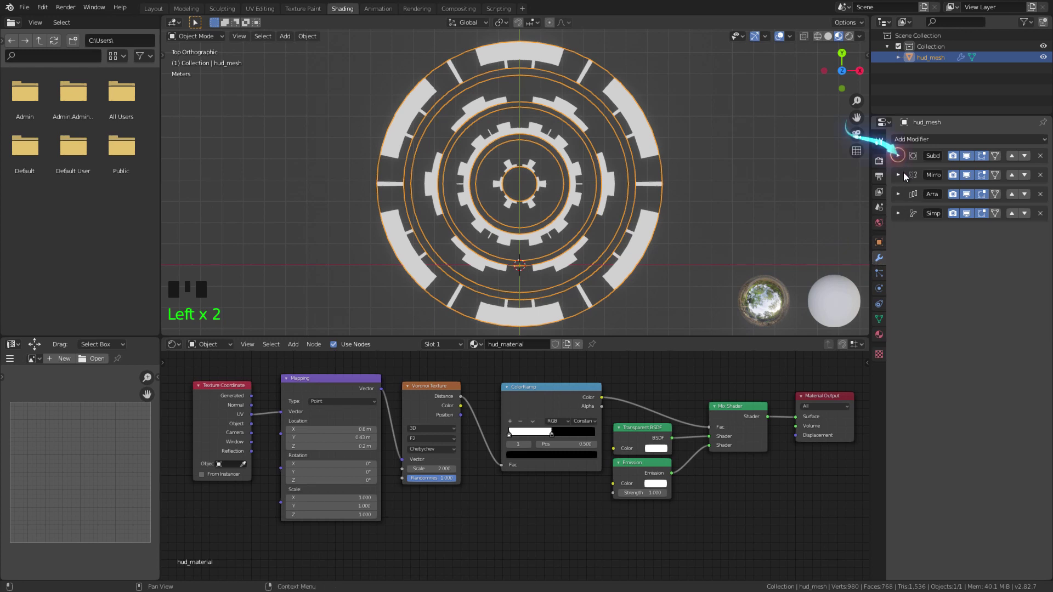
pyautogui.click(898, 156)
pyautogui.click(901, 171)
pyautogui.click(899, 156)
pyautogui.click(901, 171)
pyautogui.click(899, 156)
pyautogui.click(901, 171)
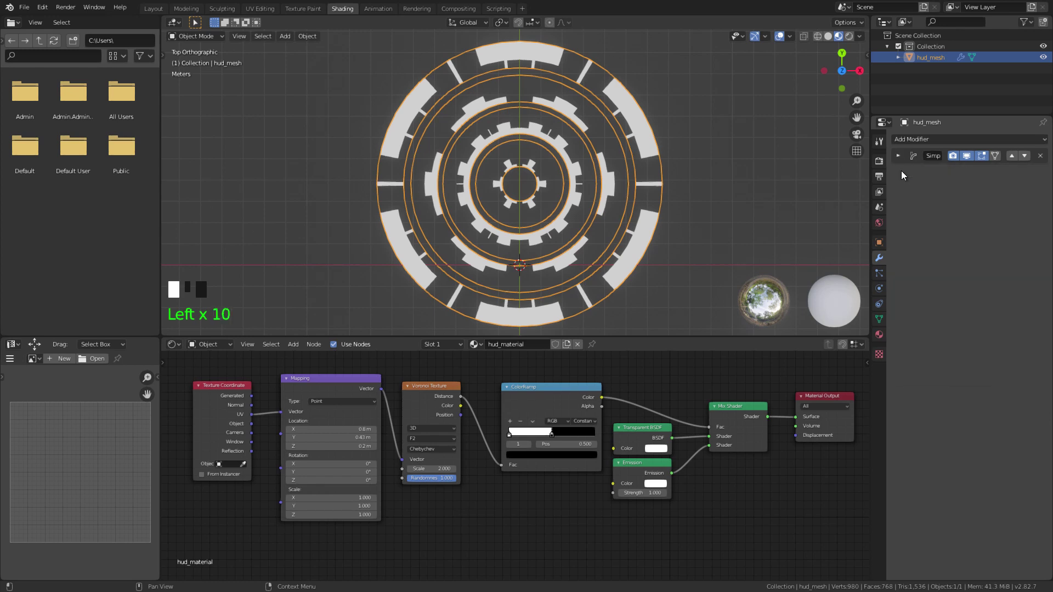
pyautogui.click(898, 155)
pyautogui.click(900, 171)
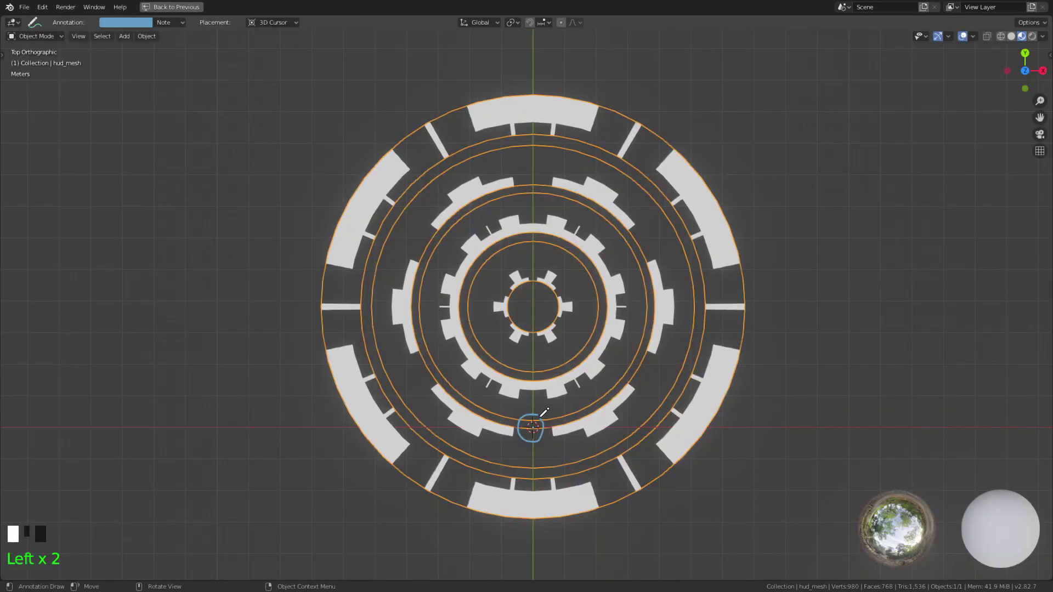
# Annotate the offset from the object's origin to the ring centre and try rotating hud_mesh about that origin.
pyautogui.moveTo(530, 421); pyautogui.dragTo(531, 308)
pyautogui.moveTo(478, 271); pyautogui.dragTo(532, 305)
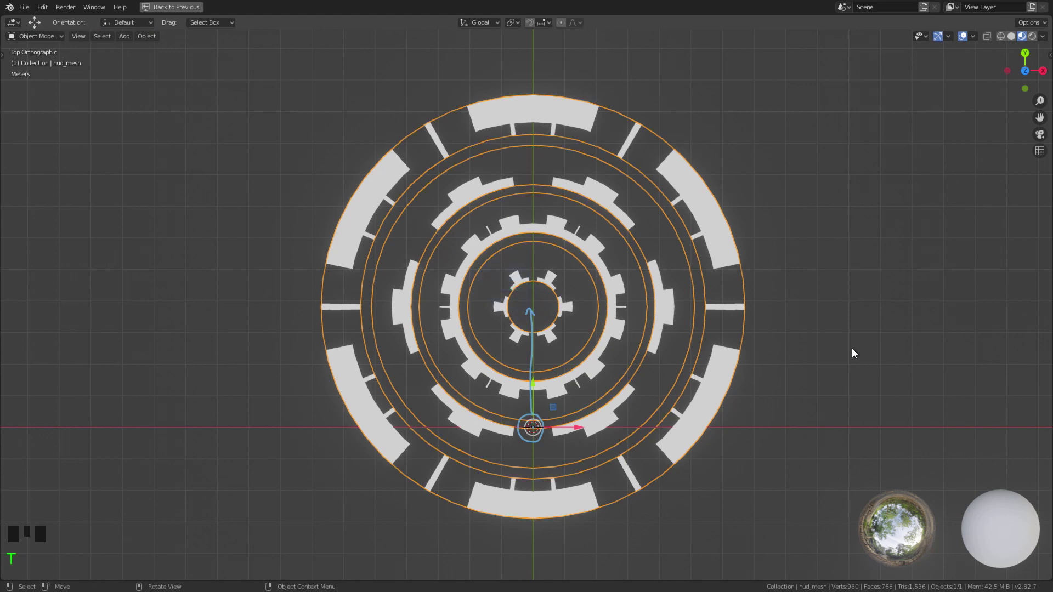
pyautogui.press('r')
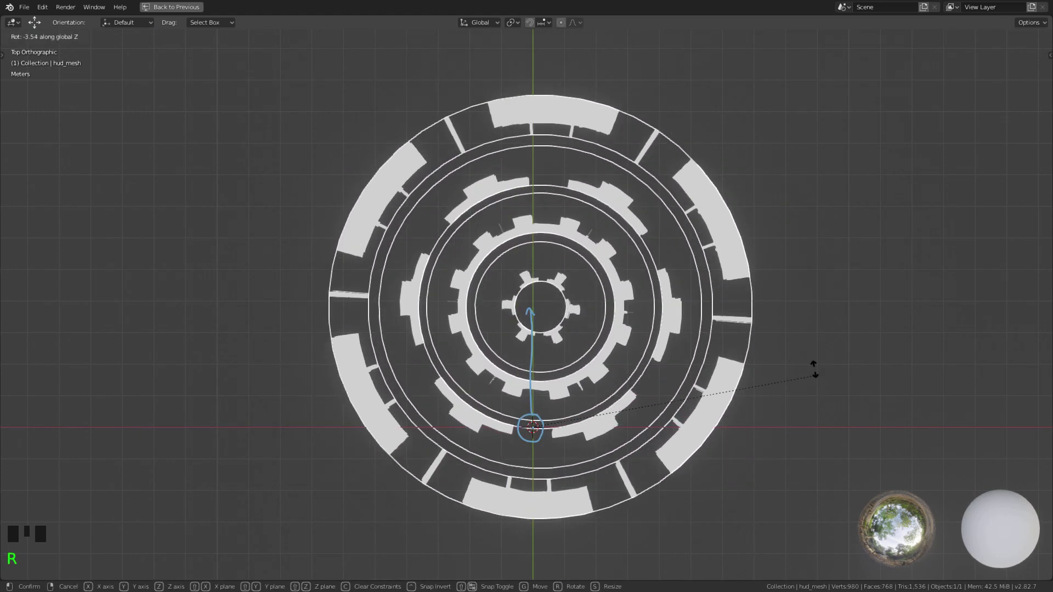
pyautogui.press('Escape')
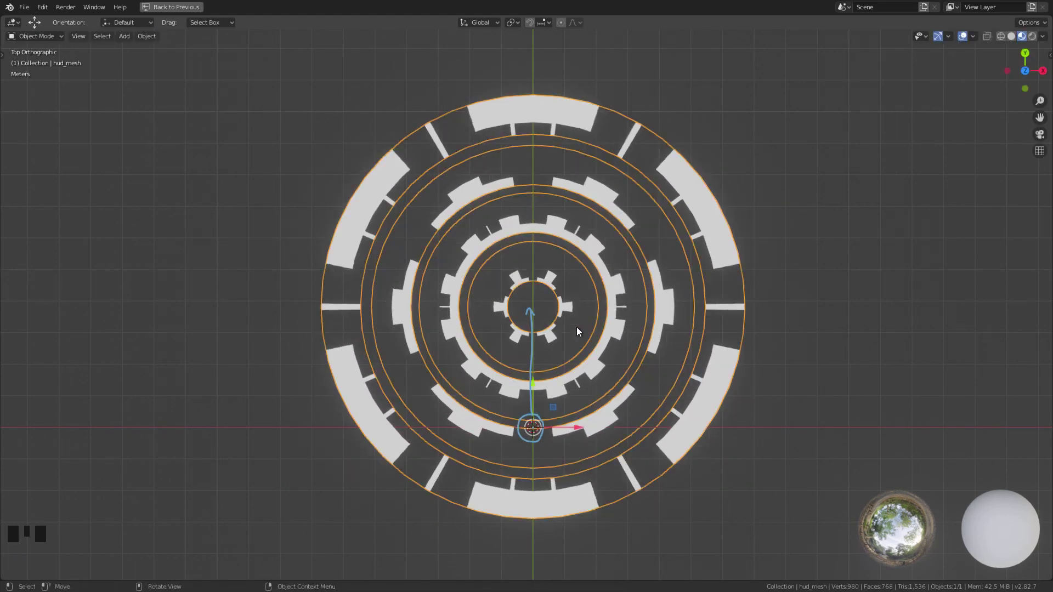
pyautogui.hotkey('ctrl', 'space')
# Snap the 3D cursor to the centre of the innermost edge loop in Edit Mode.
pyautogui.press('Tab')
pyautogui.keyDown('ctrl'); pyautogui.moveTo(522, 200); pyautogui.dragTo(524, 229, button='middle'); pyautogui.keyUp('ctrl')
pyautogui.press('1')
pyautogui.keyDown('alt'); pyautogui.click(525, 232); pyautogui.keyUp('alt')
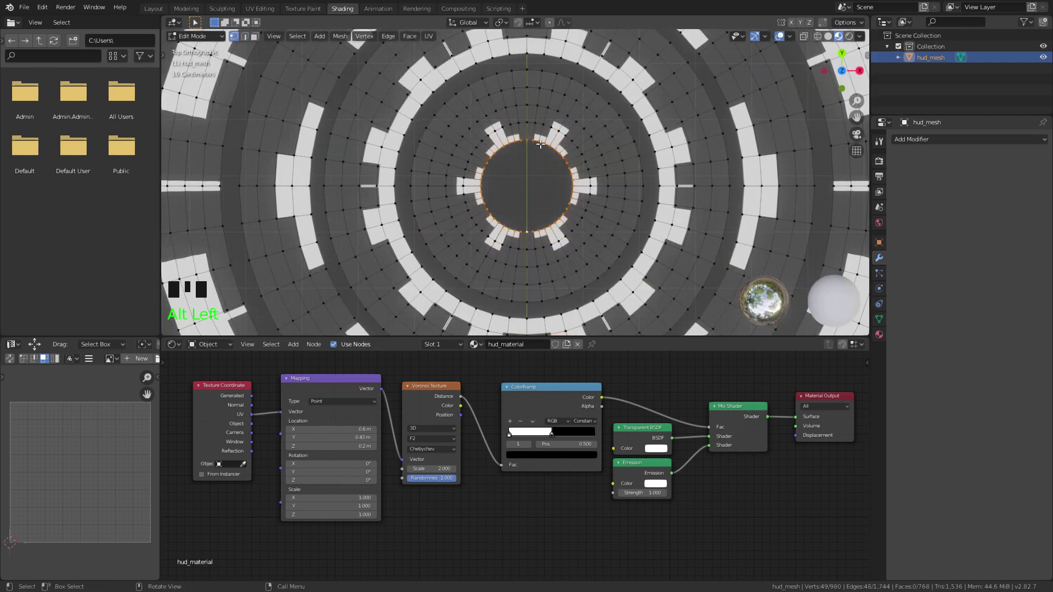
pyautogui.hotkey('shift', 's')
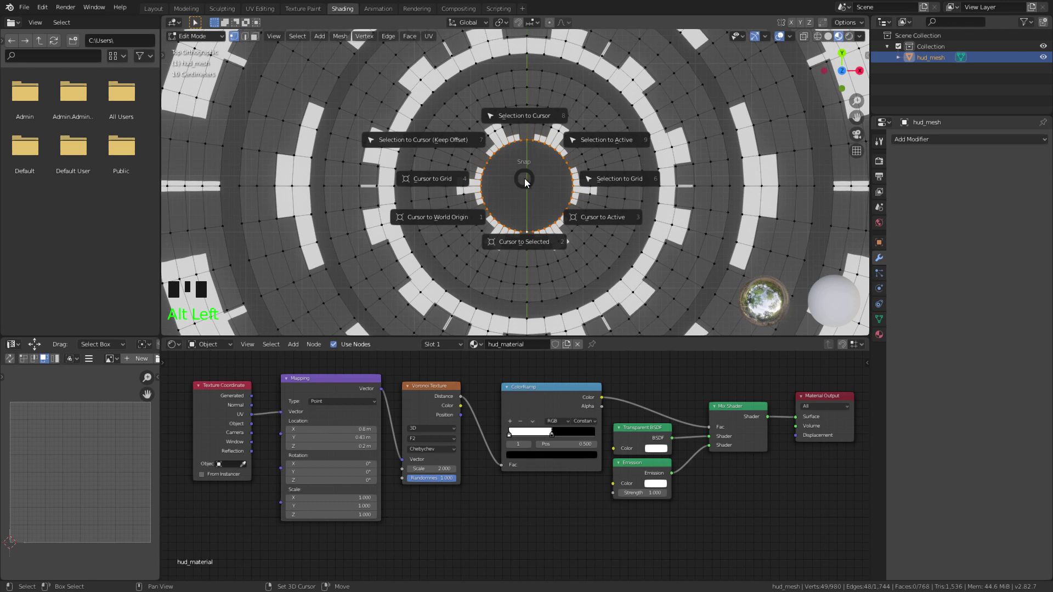
pyautogui.click(527, 245)
pyautogui.keyDown('ctrl'); pyautogui.moveTo(528, 244); pyautogui.dragTo(556, 220, button='middle'); pyautogui.keyUp('ctrl')
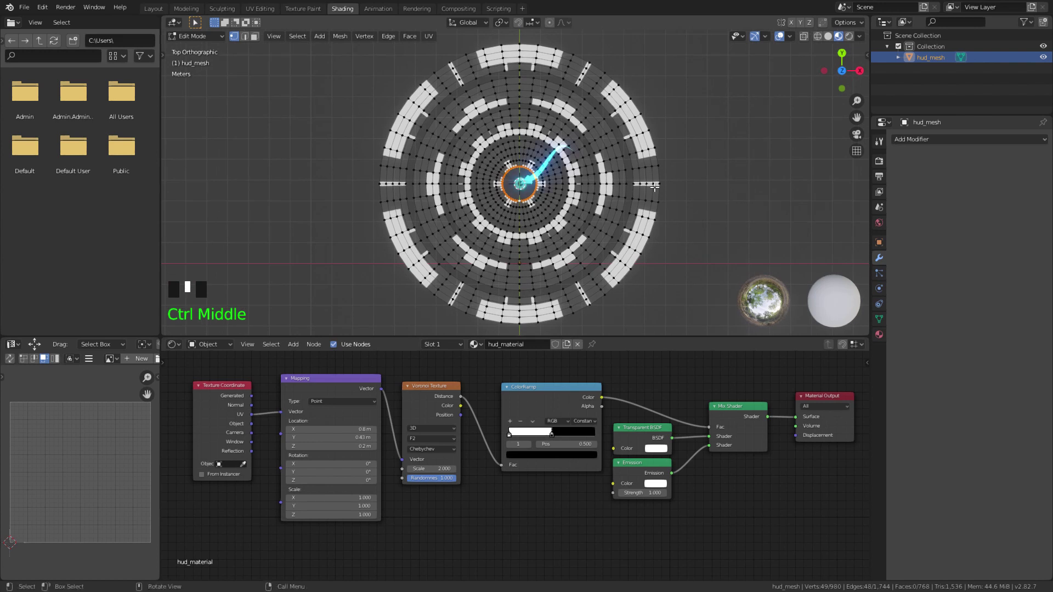
# Set the origin of hud_mesh to the 3D cursor in Object Mode and test its rotation.
pyautogui.press('Tab')
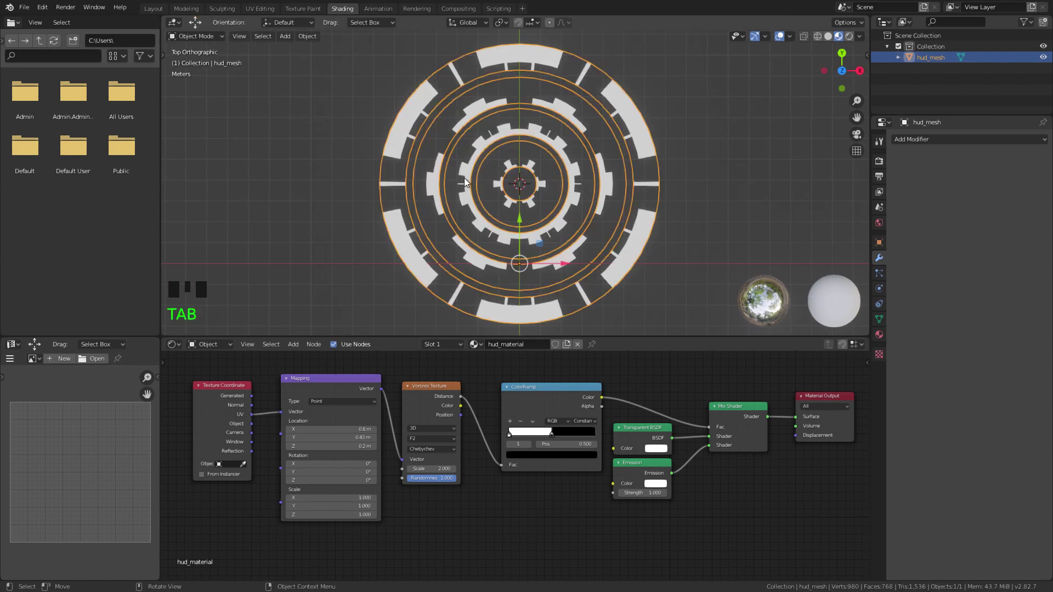
pyautogui.rightClick(516, 186)
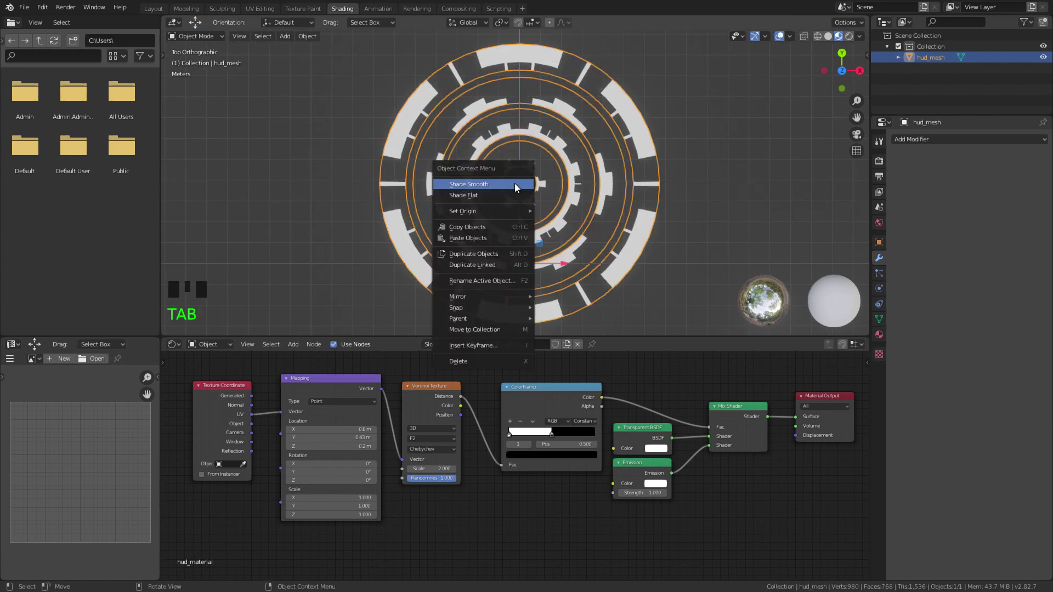
pyautogui.moveTo(514, 211)
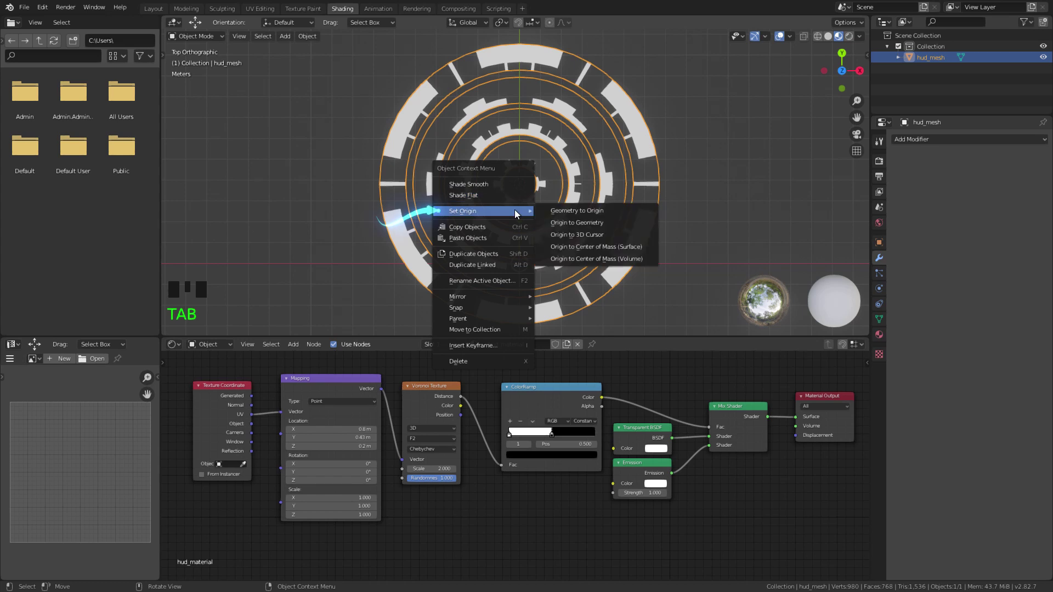
pyautogui.click(575, 235)
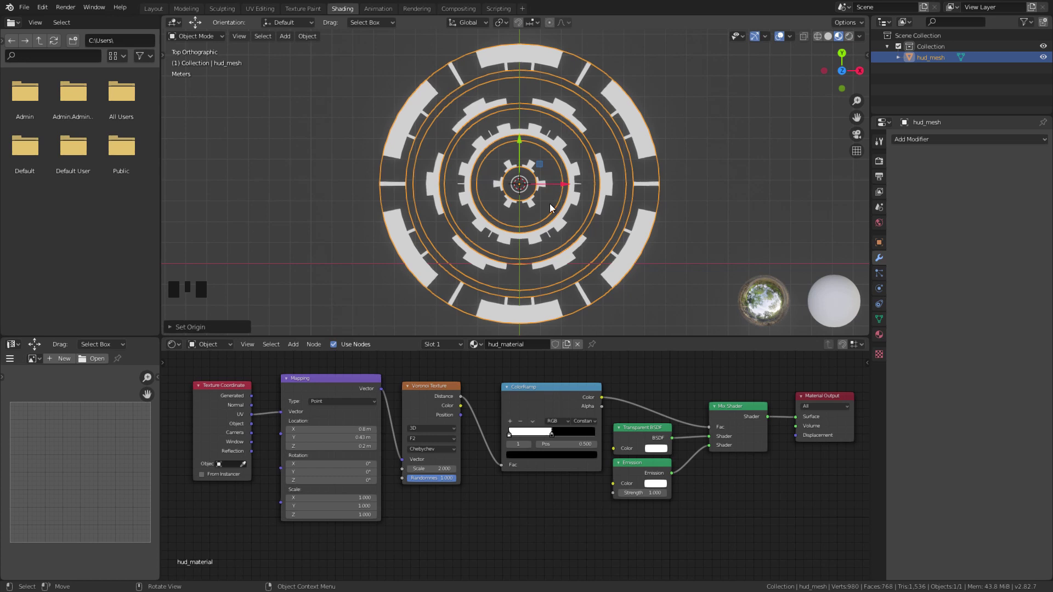
pyautogui.keyDown('ctrl'); pyautogui.moveTo(572, 174); pyautogui.dragTo(613, 185, button='middle'); pyautogui.keyUp('ctrl')
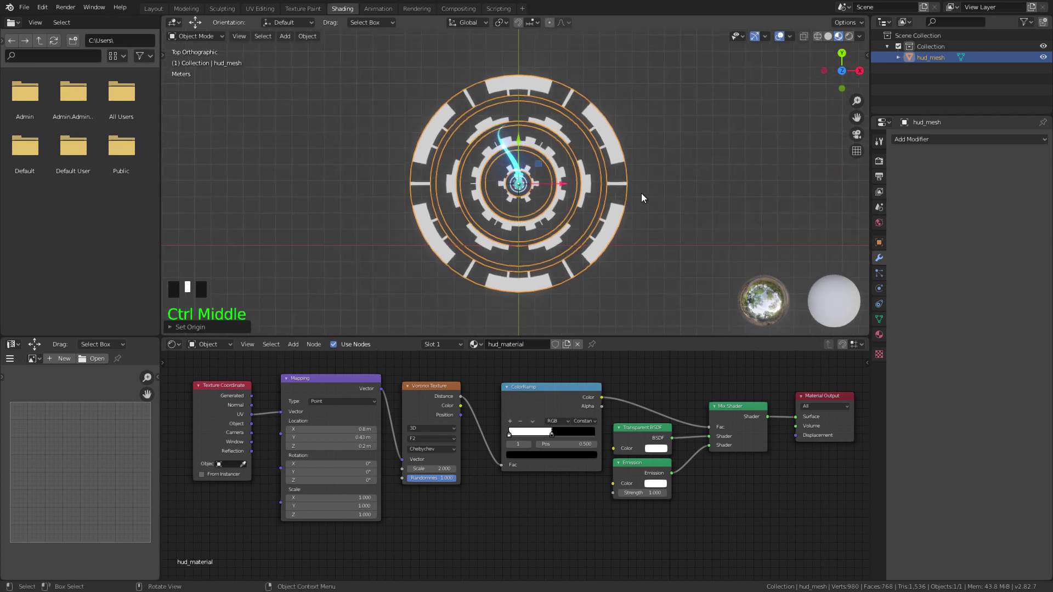
pyautogui.press('r')
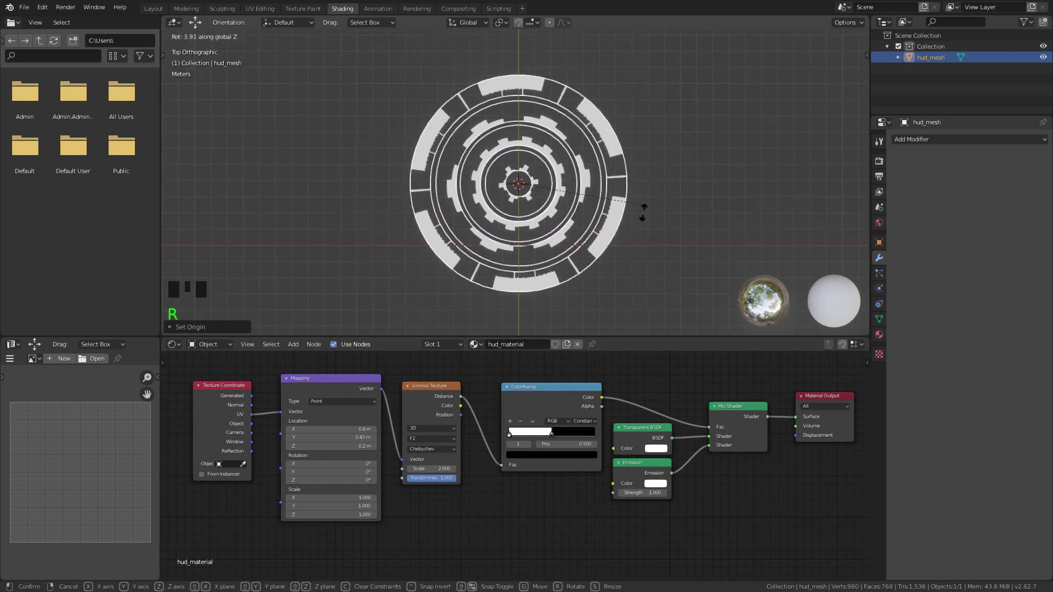
pyautogui.rightClick(584, 189)
# Set the X, Y and Z location of hud_mesh to 0 m.
pyautogui.keyDown('ctrl'); pyautogui.moveTo(586, 187); pyautogui.dragTo(588, 220, button='middle'); pyautogui.keyUp('ctrl')
pyautogui.keyDown('shift'); pyautogui.moveTo(588, 219); pyautogui.dragTo(587, 207, button='middle'); pyautogui.keyUp('shift')
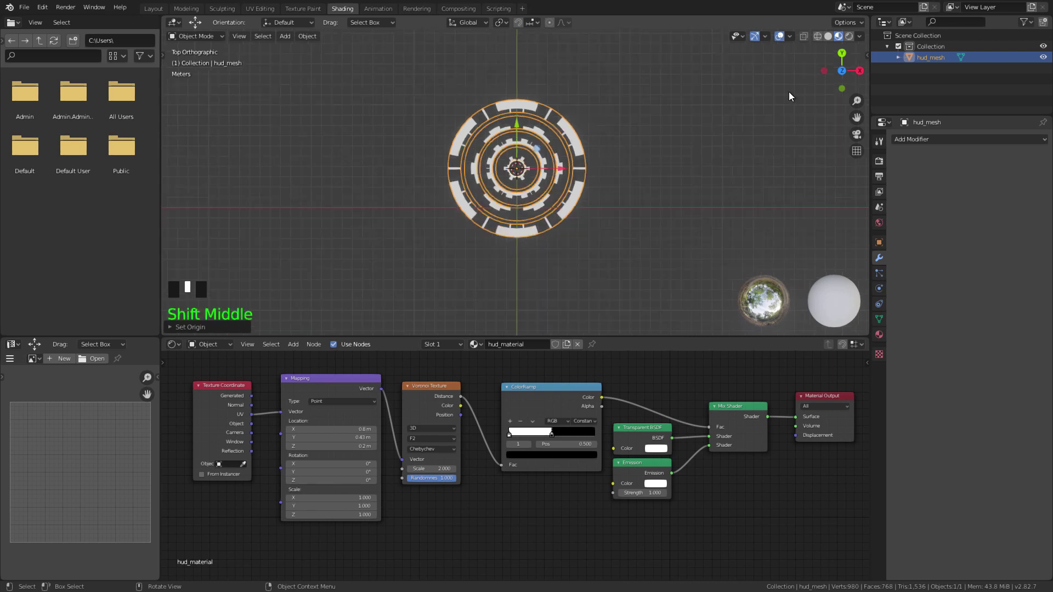
pyautogui.click(866, 56)
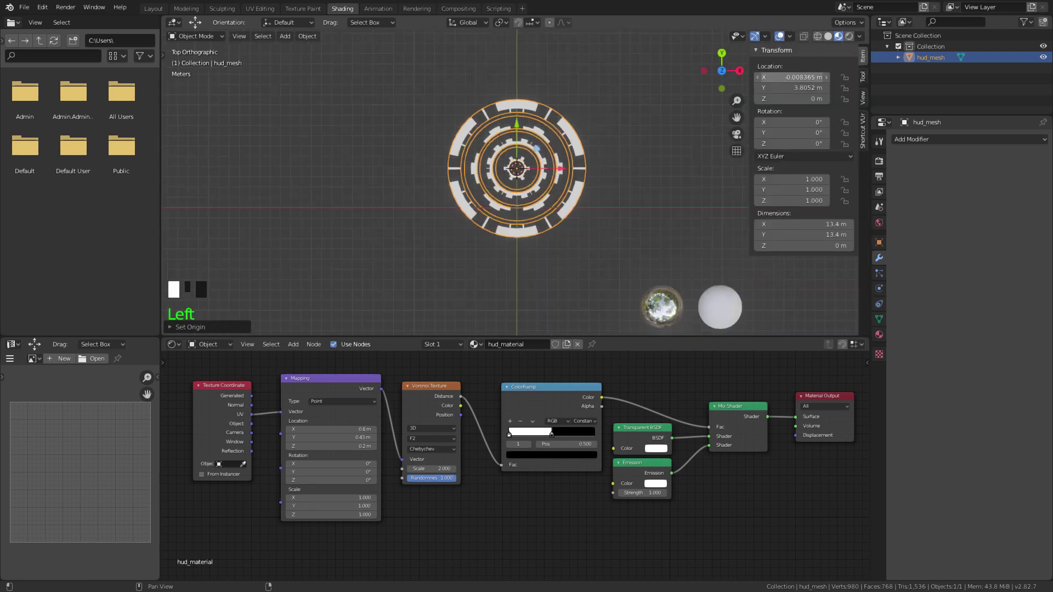
pyautogui.moveTo(794, 77); pyautogui.dragTo(793, 99)
pyautogui.write('0')
pyautogui.press('Return')
# Try rotating hud_mesh about its centred origin from a perspective view.
pyautogui.keyDown('ctrl'); pyautogui.moveTo(563, 254); pyautogui.dragTo(555, 211, button='middle'); pyautogui.keyUp('ctrl')
pyautogui.moveTo(540, 247); pyautogui.dragTo(559, 201, button='middle')
pyautogui.press('r')
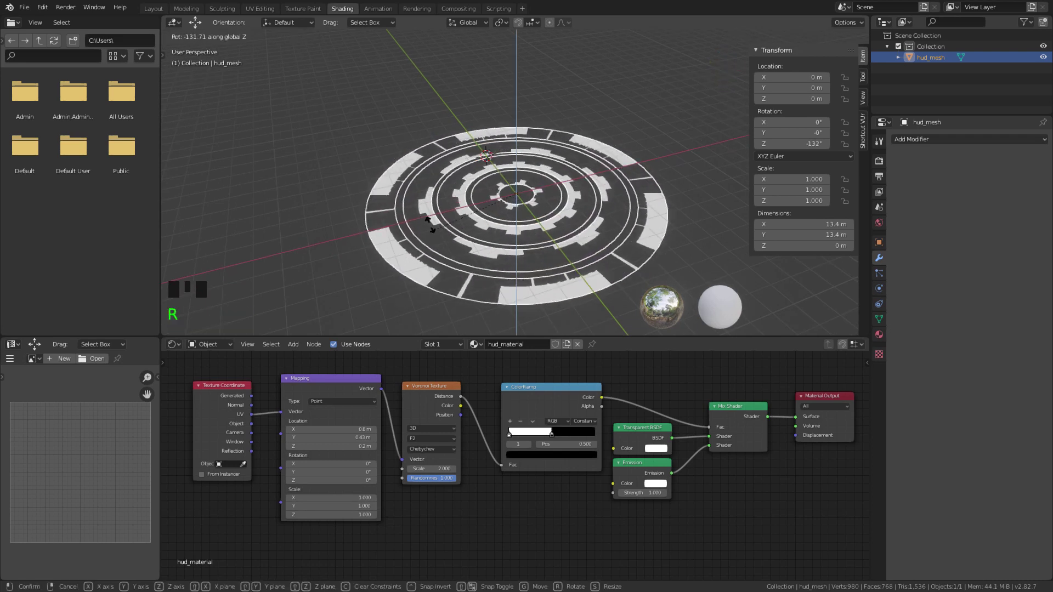
pyautogui.rightClick(515, 261)
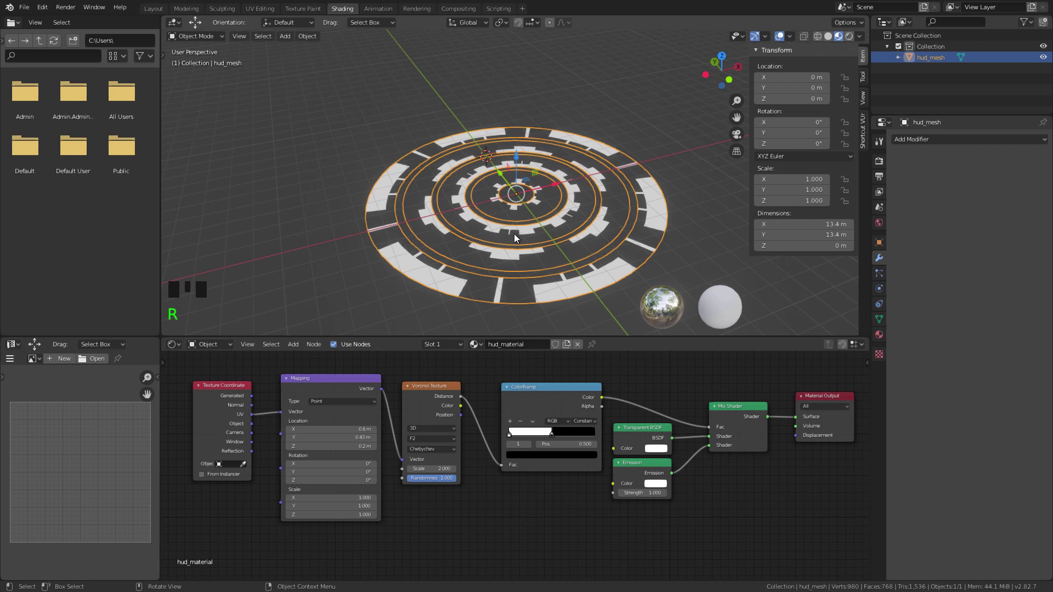
# Separate all of hud_mesh's geometry by loose parts in Edit Mode and return to Object Mode.
pyautogui.hotkey('ctrl', 'Tab')
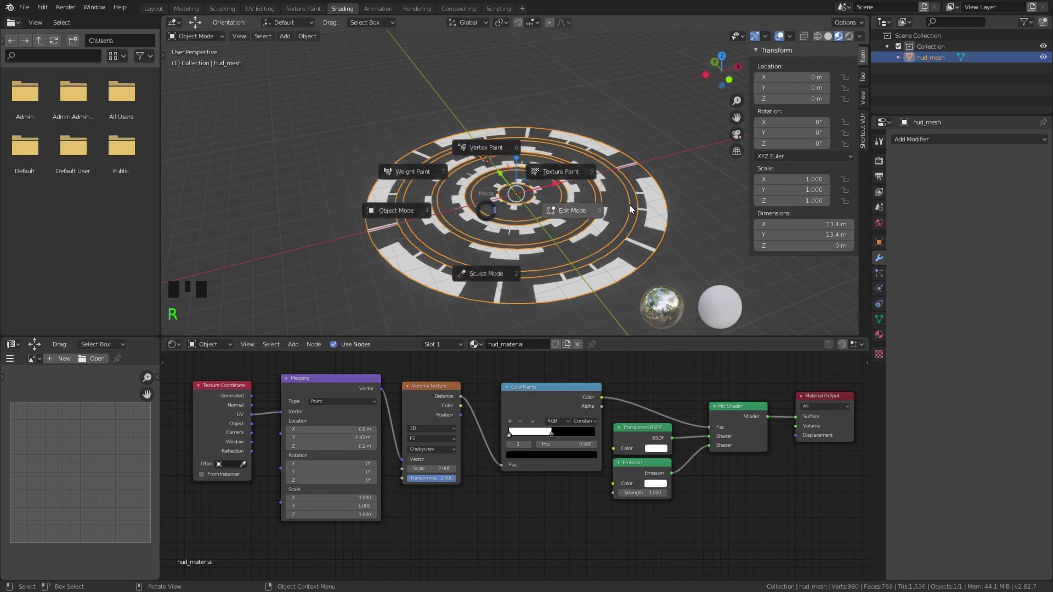
pyautogui.click(636, 185)
pyautogui.press('a')
pyautogui.press('p')
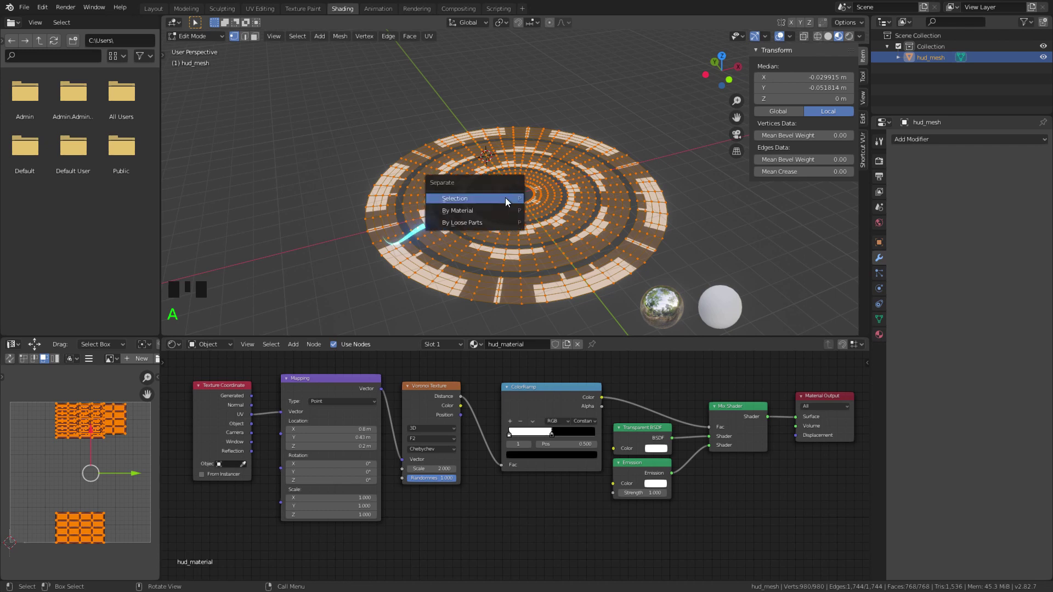
pyautogui.click(508, 223)
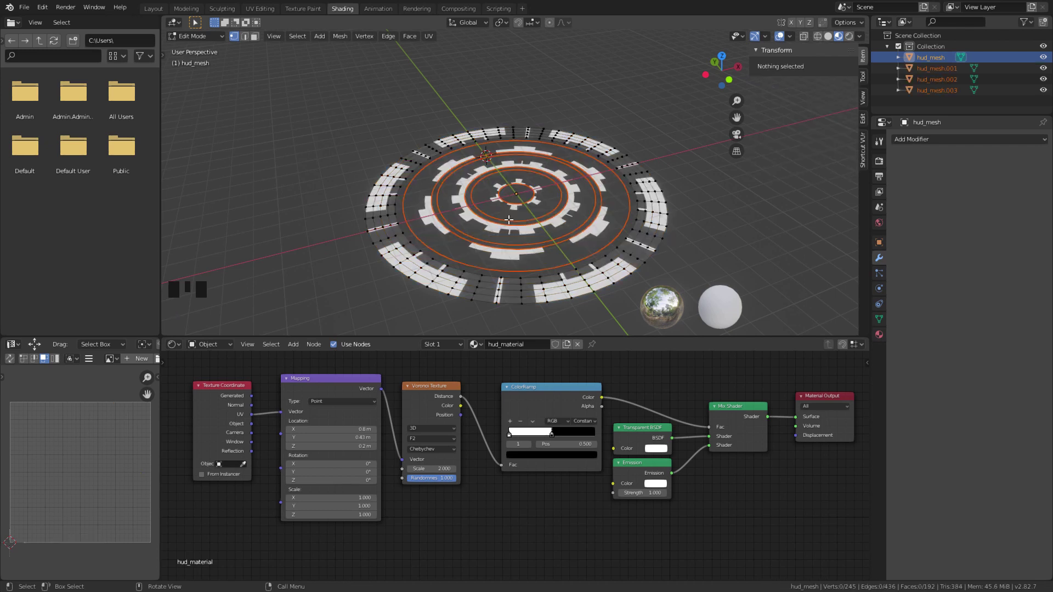
pyautogui.press('Tab')
# Try rotating each of the four separated rings individually about the Z axis.
pyautogui.click(621, 205)
pyautogui.click(542, 208)
pyautogui.press('r')
pyautogui.press('z')
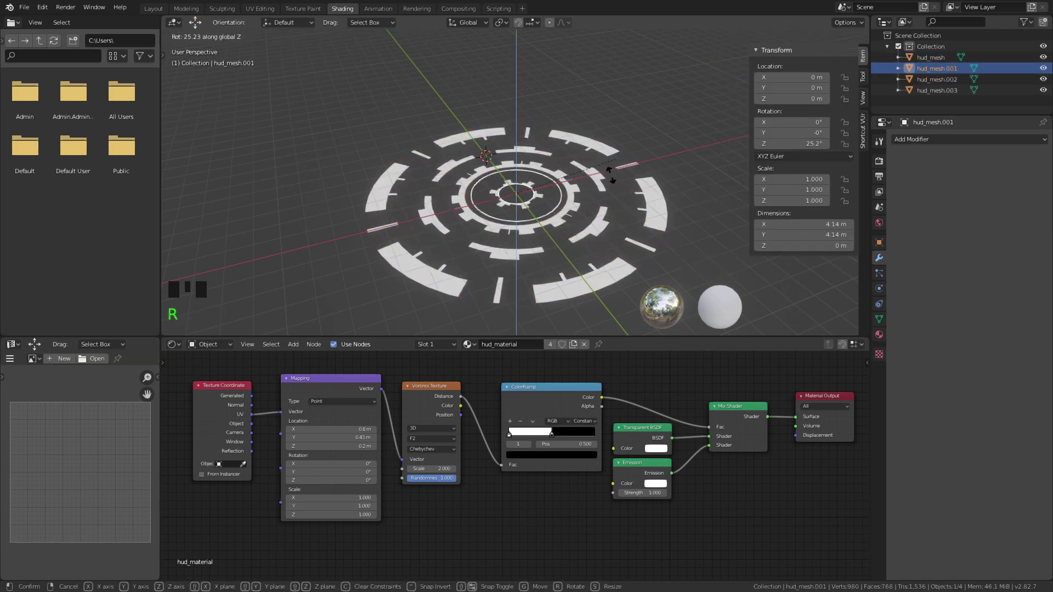
pyautogui.rightClick(616, 118)
pyautogui.click(576, 212)
pyautogui.press('r')
pyautogui.press('z')
pyautogui.rightClick(596, 218)
pyautogui.click(612, 233)
pyautogui.press('r')
pyautogui.press('z')
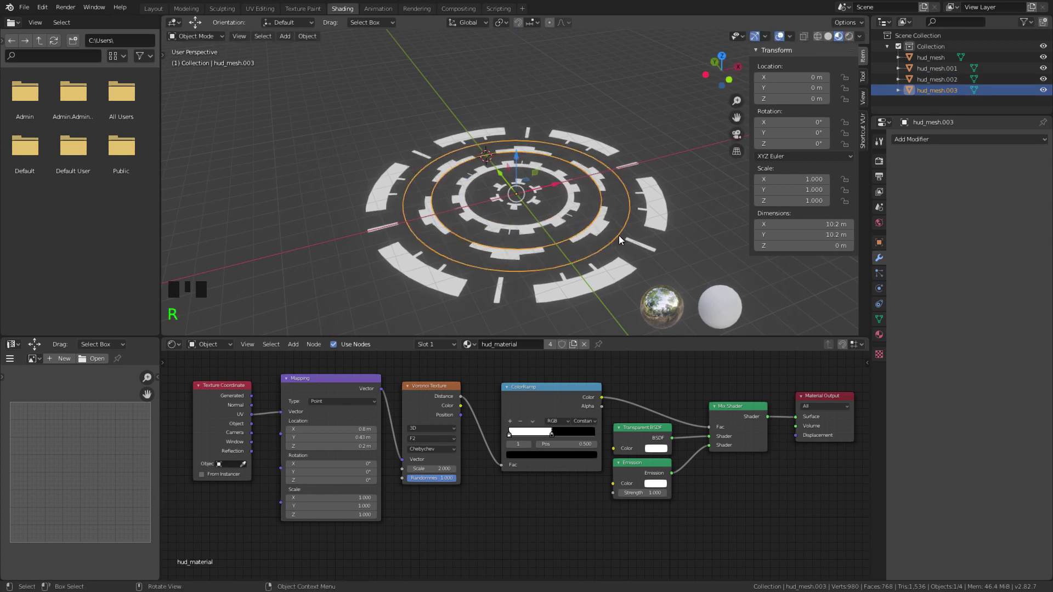
pyautogui.rightClick(620, 231)
pyautogui.click(651, 233)
pyautogui.press('r')
pyautogui.press('z')
pyautogui.rightClick(663, 175)
# Try changing the Mapping node's Location values on the shared material, then undo the changes.
pyautogui.click(557, 152)
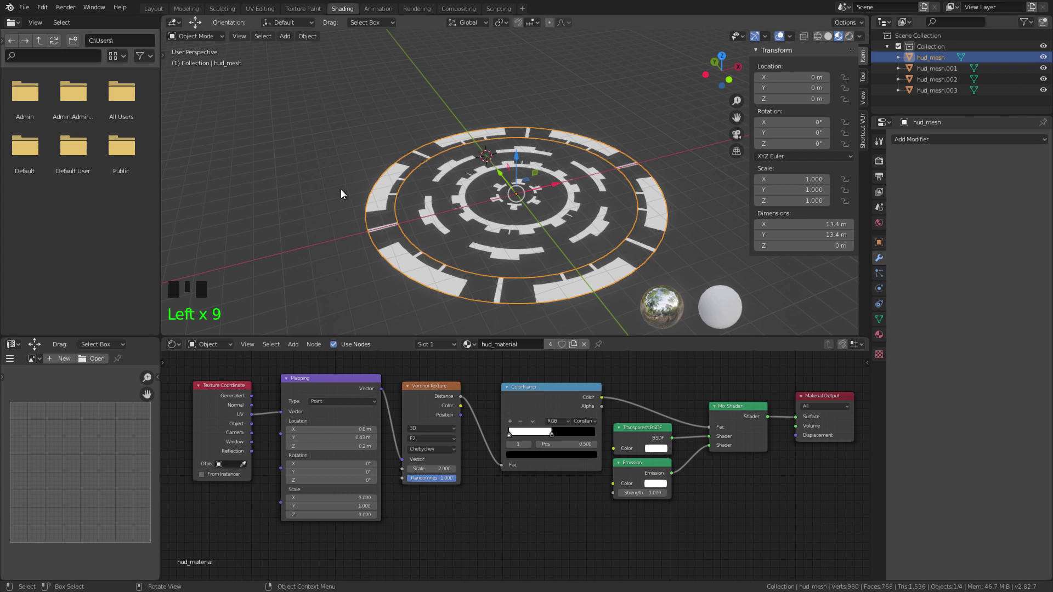
pyautogui.click(329, 437)
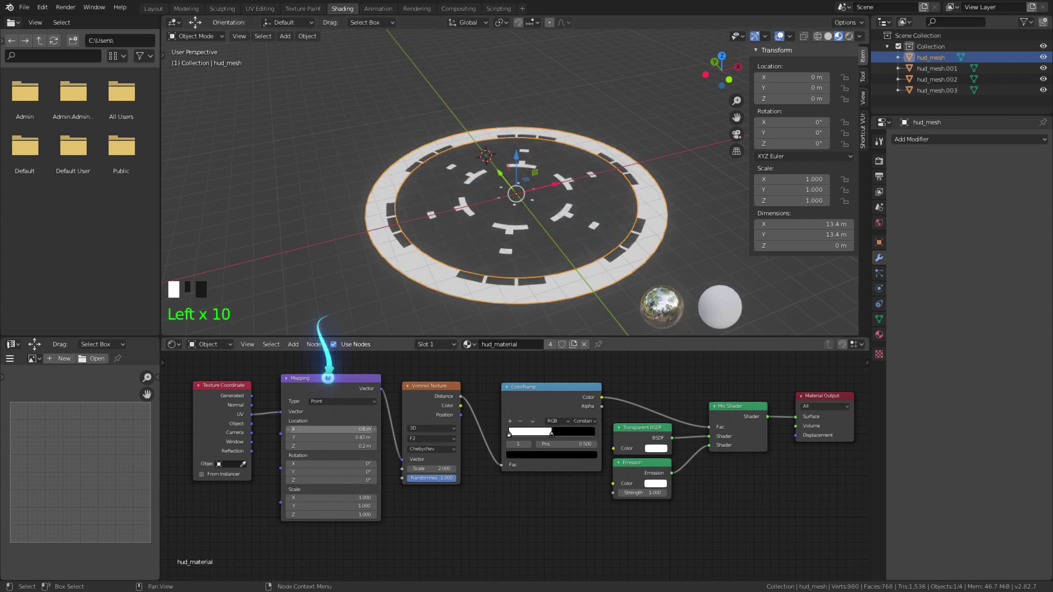
pyautogui.hotkey('ctrl', 'z')
pyautogui.moveTo(351, 438); pyautogui.dragTo(369, 446)
pyautogui.hotkey('ctrl', 'z')
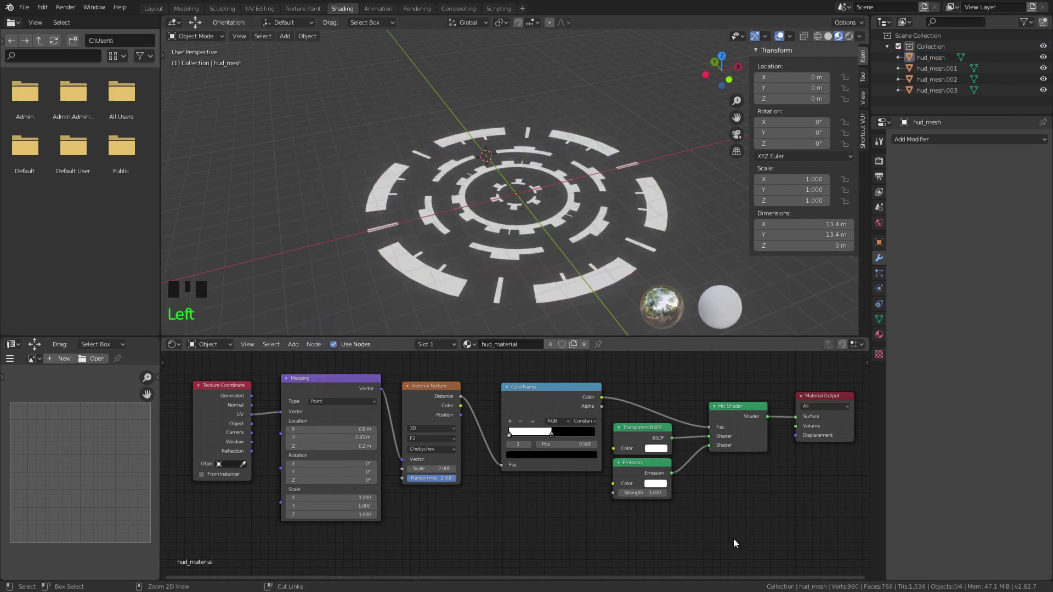
# Add a second ColorRamp node below the first, feed its Color into the Emission Color, and set its interpolation to Constant.
pyautogui.moveTo(772, 548); pyautogui.dragTo(612, 454)
pyautogui.moveTo(737, 514); pyautogui.dragTo(702, 484, button='middle')
pyautogui.scroll(4, 708, 454)
pyautogui.hotkey('shift', 'a')
pyautogui.click(552, 460)
pyautogui.write('col')
pyautogui.press('Down')
pyautogui.press('Return')
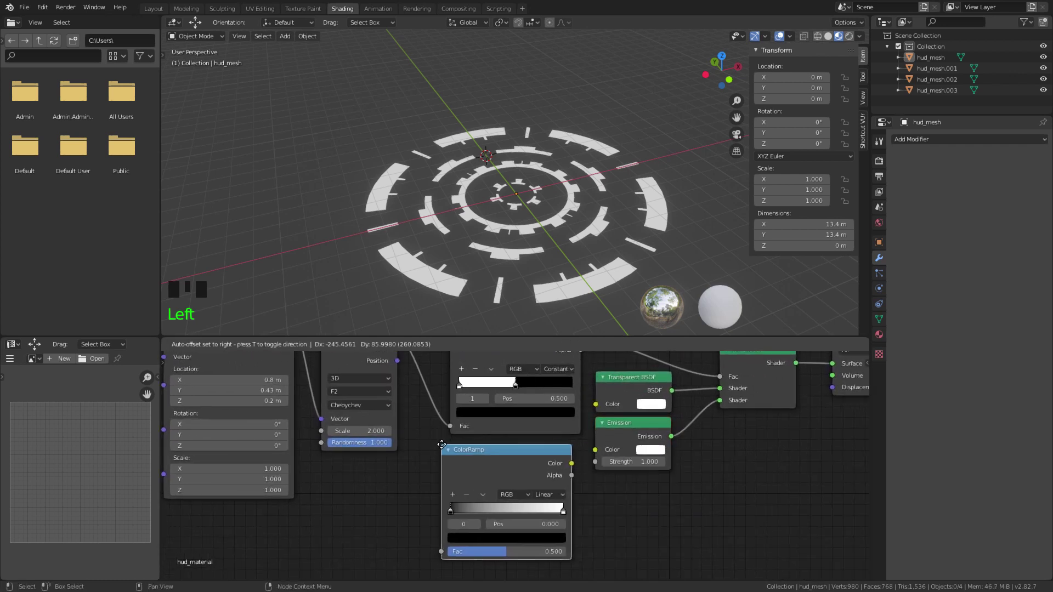
pyautogui.click(448, 446)
pyautogui.moveTo(578, 465); pyautogui.dragTo(595, 450)
pyautogui.click(551, 495)
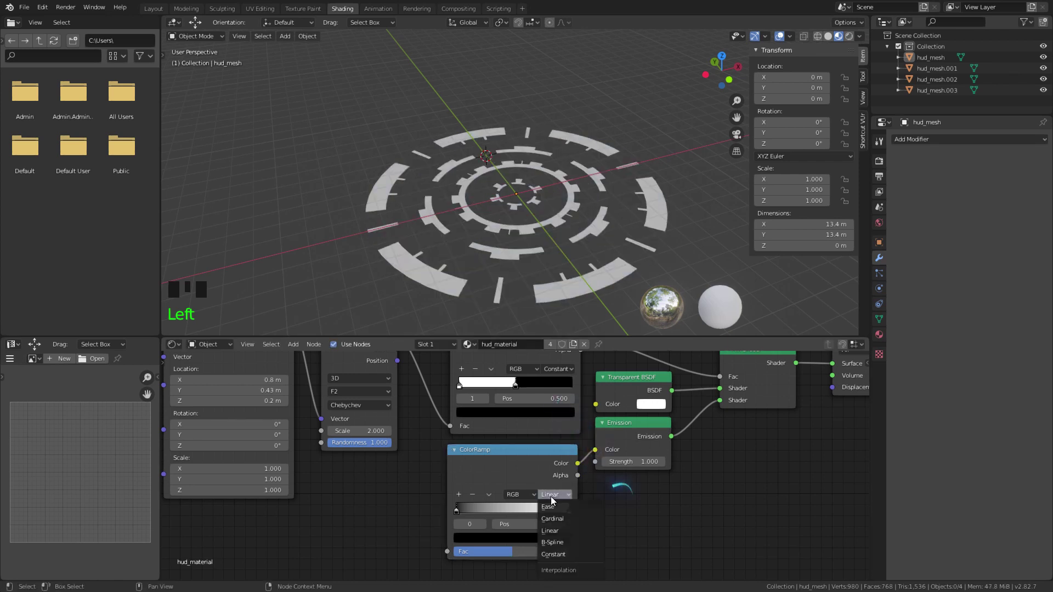
pyautogui.click(564, 553)
# Add an Object Info node and connect its Random output to the new ColorRamp's Fac input.
pyautogui.hotkey('shift', 'a')
pyautogui.click(399, 463)
pyautogui.write('obj')
pyautogui.click(476, 478)
pyautogui.click(352, 491)
pyautogui.moveTo(342, 417); pyautogui.dragTo(483, 507)
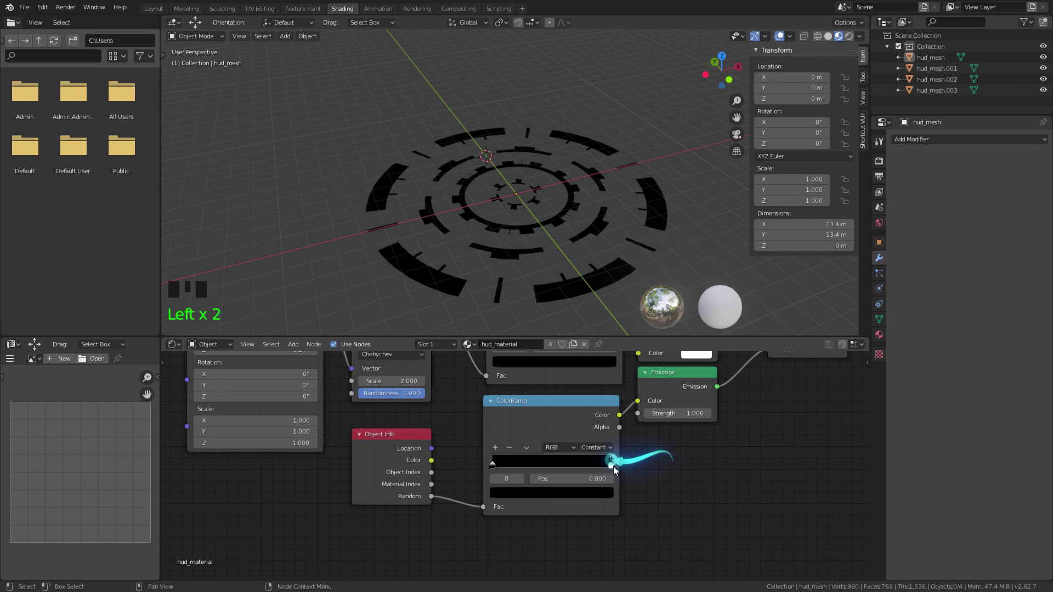
# Move the new ramp's end stop to position 0.491 and colour it pure red.
pyautogui.moveTo(613, 466); pyautogui.dragTo(551, 466)
pyautogui.click(554, 493)
pyautogui.moveTo(534, 396)
pyautogui.mouseDown()
pyautogui.moveTo(519, 410)
pyautogui.moveTo(538, 416)
pyautogui.mouseUp()
pyautogui.click(540, 502)
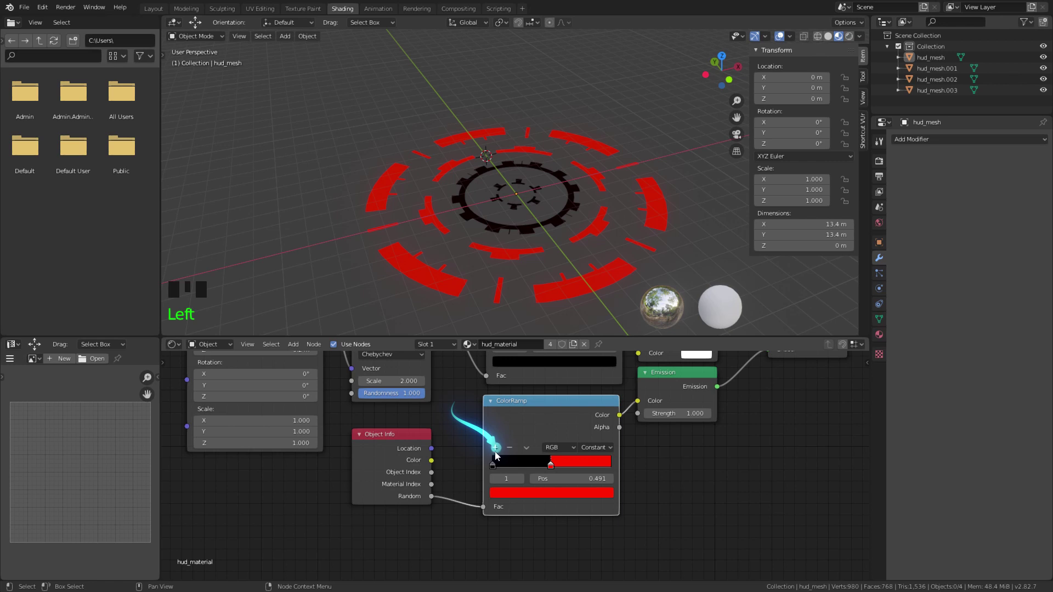
# Add an orange stop at position 0.259 to the Emission ColorRamp and shift the red stop slightly further along.
pyautogui.click(497, 448)
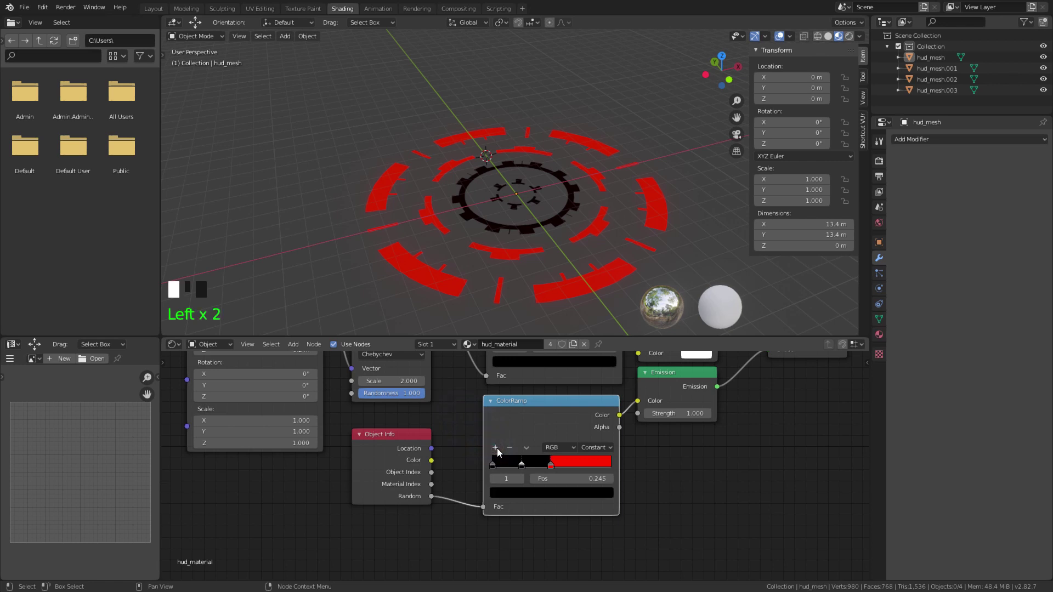
pyautogui.click(527, 494)
pyautogui.moveTo(586, 380); pyautogui.dragTo(586, 331)
pyautogui.moveTo(536, 374); pyautogui.dragTo(514, 410)
pyautogui.moveTo(551, 467); pyautogui.dragTo(558, 466)
pyautogui.moveTo(522, 467); pyautogui.dragTo(523, 467)
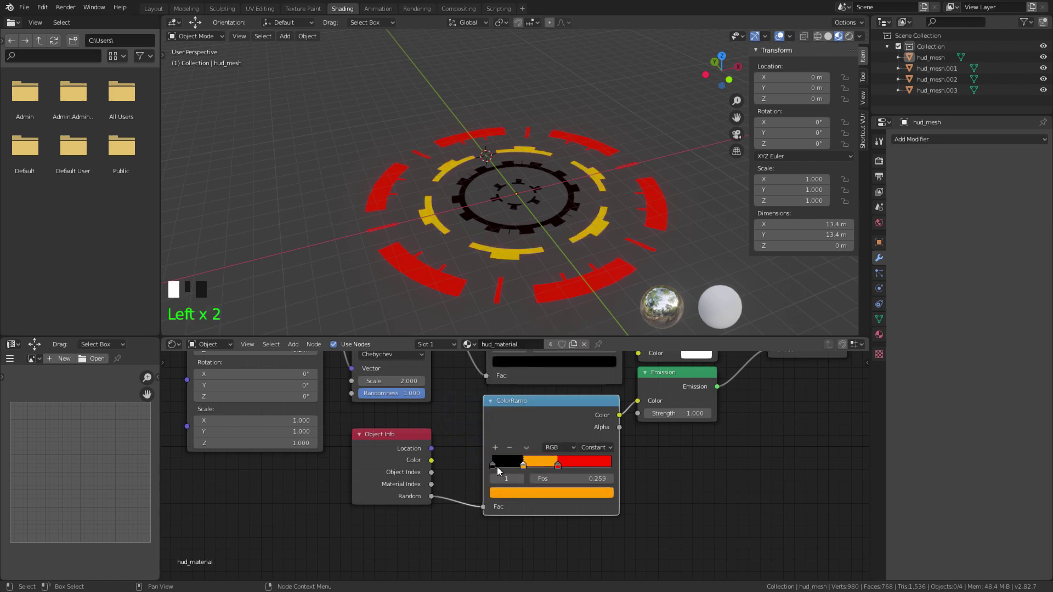
# Colour the Emission ramp's first stop white and add a light-blue stop at position 0.102.
pyautogui.click(493, 465)
pyautogui.click(524, 493)
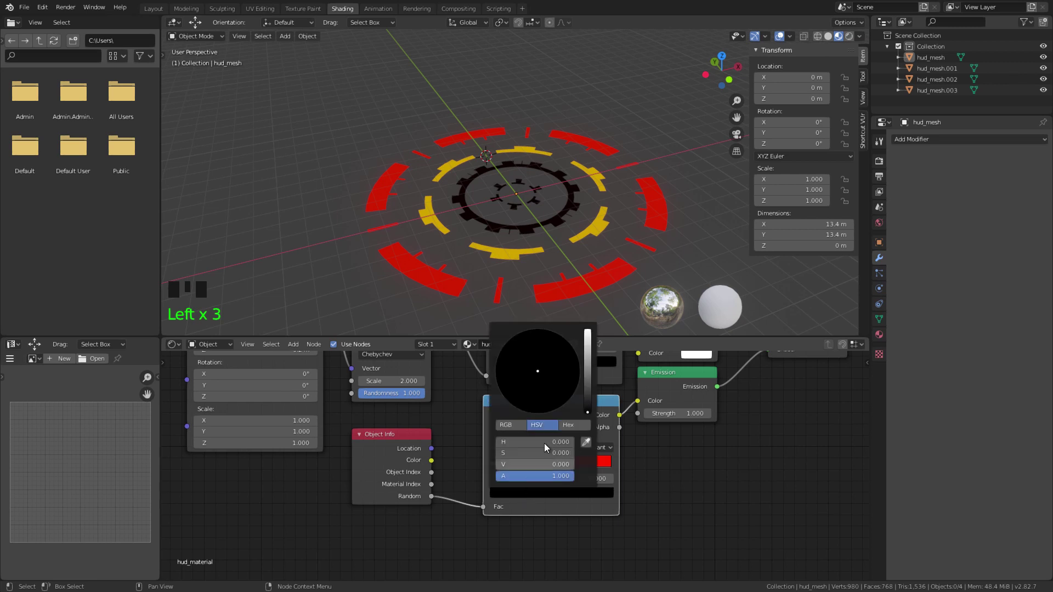
pyautogui.click(587, 332)
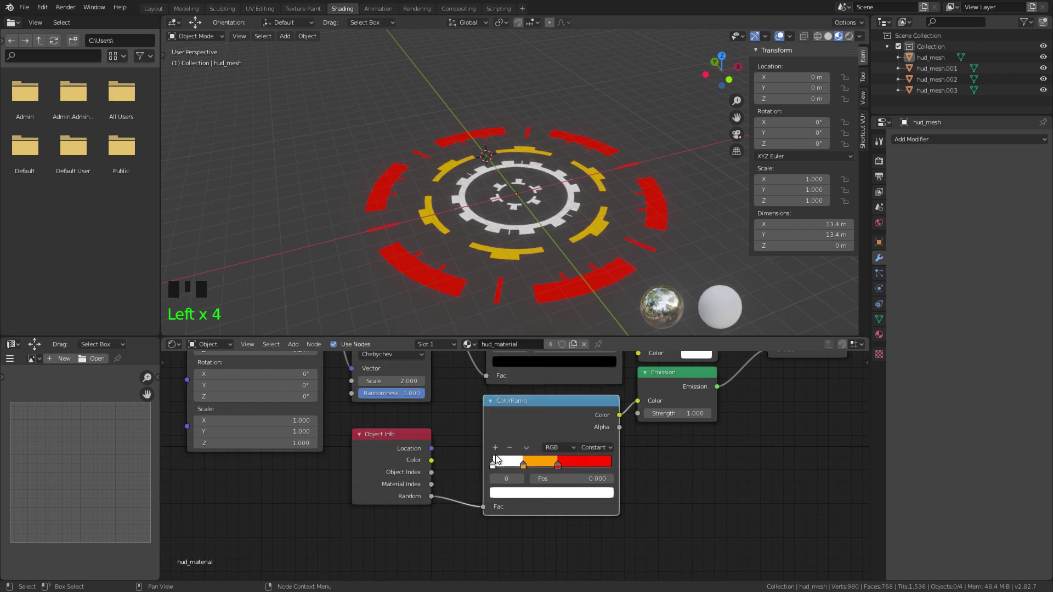
pyautogui.click(524, 495)
pyautogui.moveTo(537, 359); pyautogui.dragTo(540, 332)
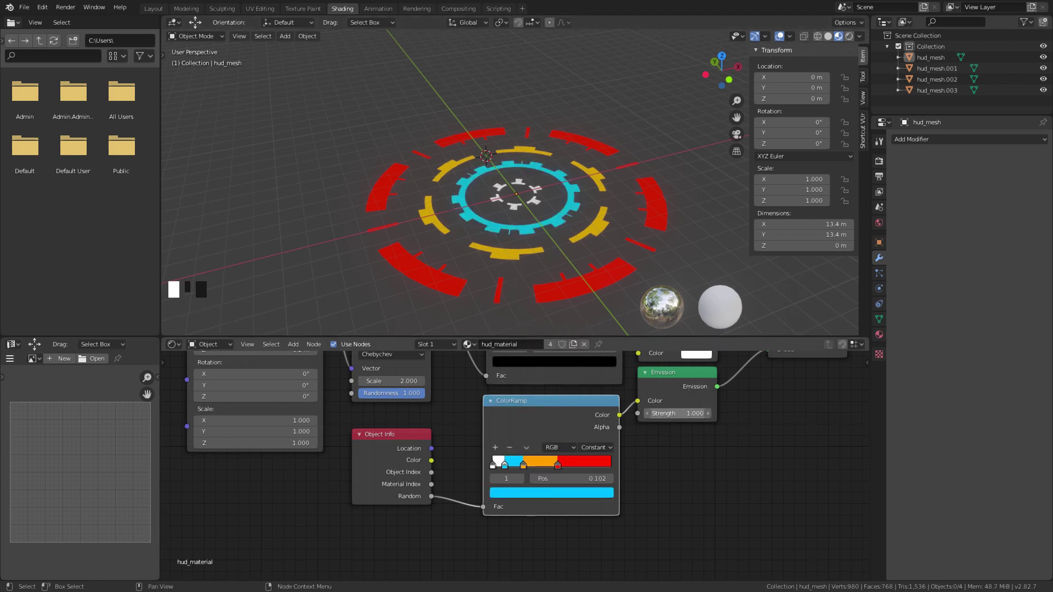
# Set the Emission node's Strength to 5.
pyautogui.click(675, 413)
pyautogui.write('3.5')
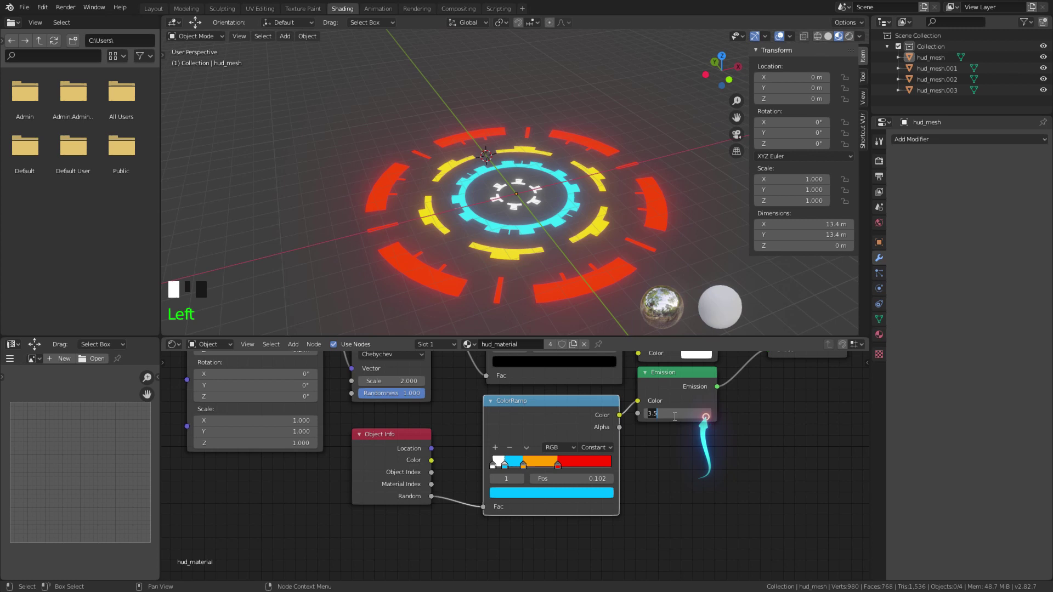
pyautogui.click(674, 415)
pyautogui.keyDown('shift'); pyautogui.moveTo(617, 251); pyautogui.dragTo(606, 235, button='middle'); pyautogui.keyUp('shift')
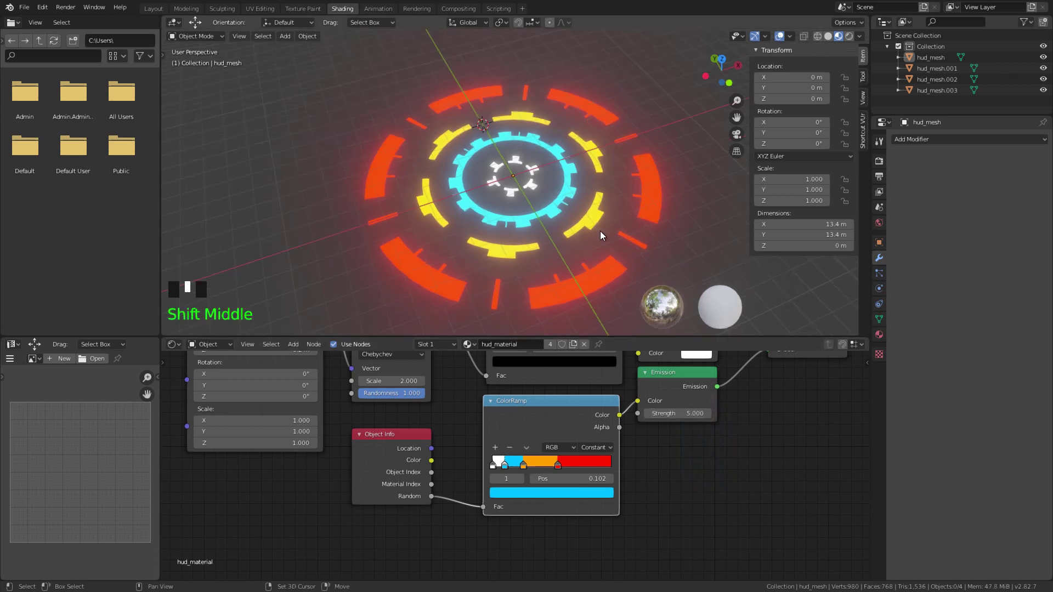
# Try rotating the coloured rings one after another about the Z axis, from the innermost outwards, in a maximised viewport.
pyautogui.moveTo(534, 295); pyautogui.dragTo(528, 294, button='middle')
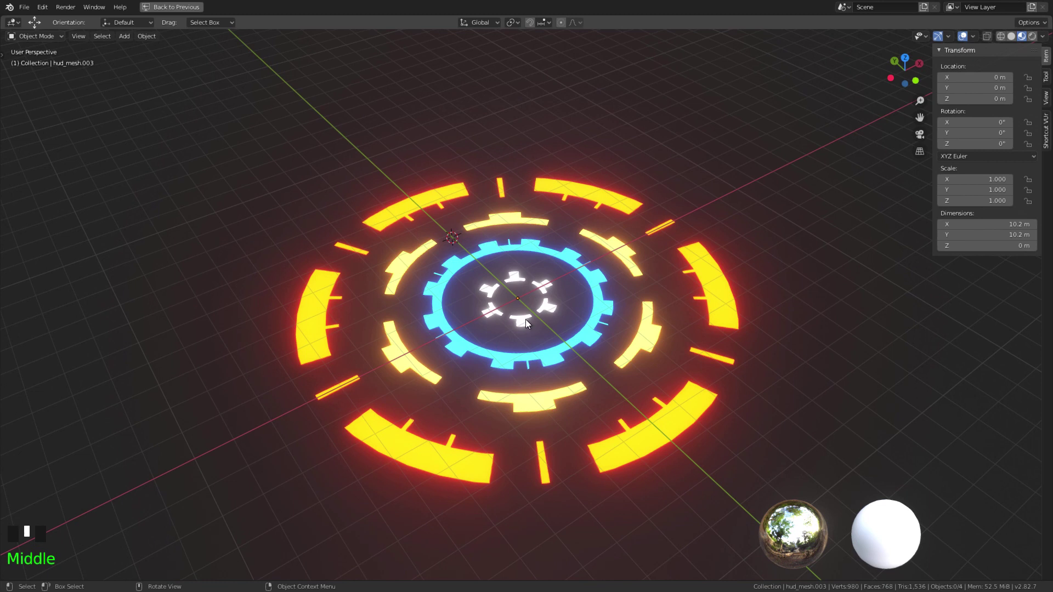
pyautogui.click(526, 319)
pyautogui.press('r')
pyautogui.press('z')
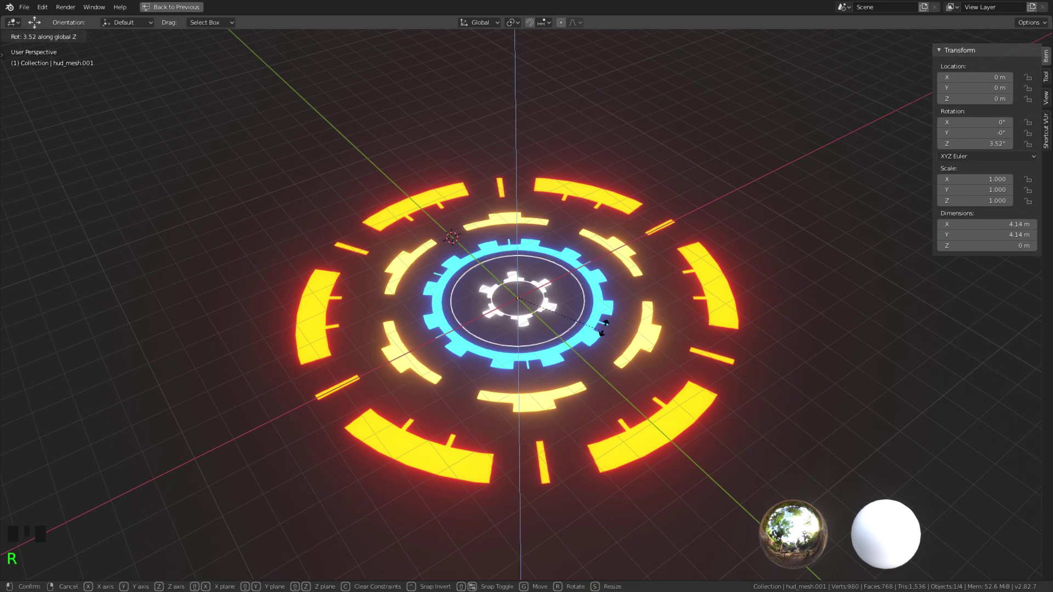
pyautogui.rightClick(593, 343)
pyautogui.click(586, 341)
pyautogui.press('r')
pyautogui.press('z')
pyautogui.rightClick(668, 358)
pyautogui.click(640, 359)
pyautogui.press('r')
pyautogui.press('z')
pyautogui.rightClick(724, 349)
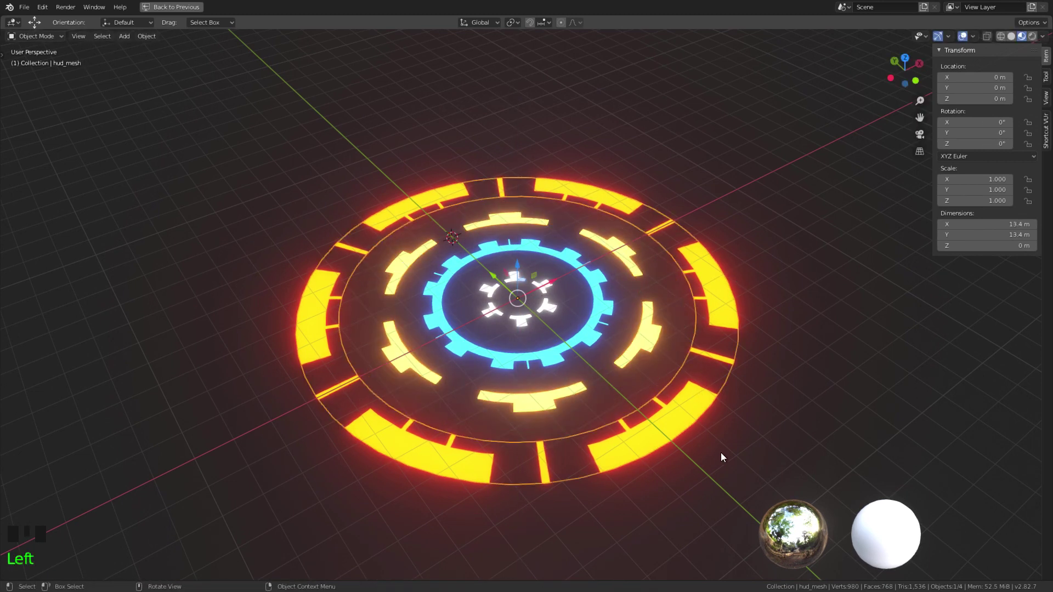
pyautogui.press('r')
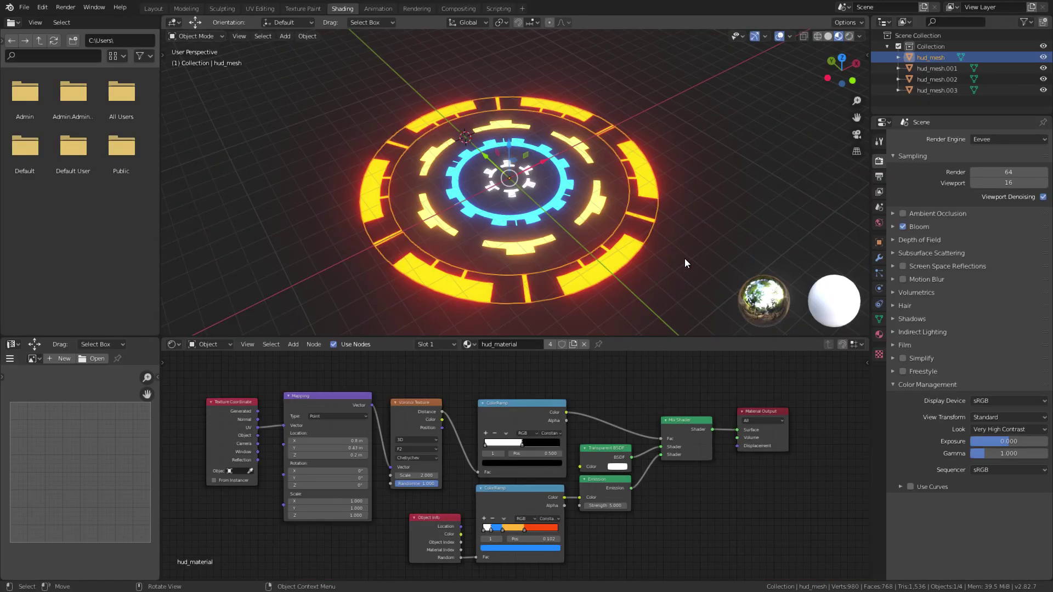
# Split the 3D viewport into two stacked areas and turn the lower one into a Graph Editor.
pyautogui.rightClick(636, 336)
pyautogui.click(637, 337)
pyautogui.click(637, 307)
pyautogui.moveTo(621, 336); pyautogui.dragTo(620, 406)
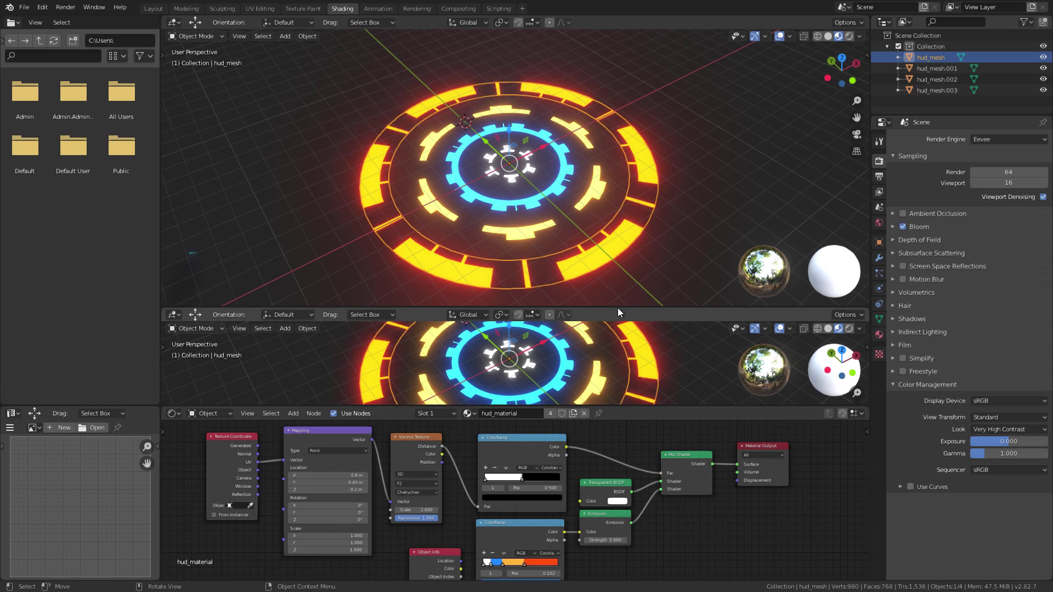
pyautogui.click(173, 314)
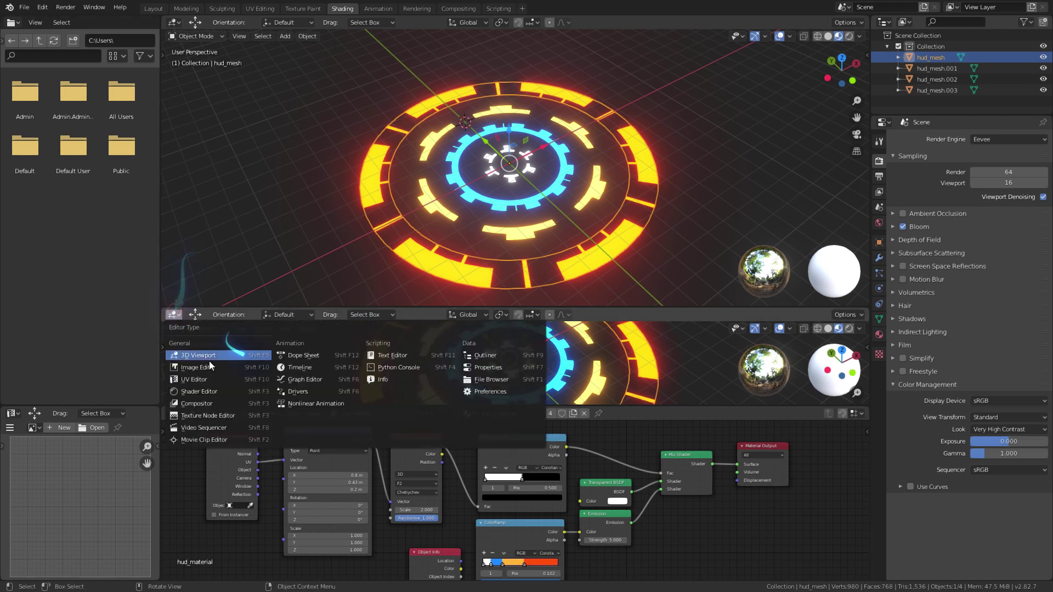
pyautogui.click(299, 380)
pyautogui.moveTo(439, 307); pyautogui.dragTo(478, 256)
pyautogui.scroll(2, 500, 219)
# Insert a single keyframe on the Mapping node's Scale Y value.
pyautogui.moveTo(273, 424); pyautogui.dragTo(383, 561)
pyautogui.scroll(10, 383, 561)
pyautogui.moveTo(298, 446); pyautogui.dragTo(593, 436, button='middle')
pyautogui.scroll(2, 592, 436)
pyautogui.moveTo(676, 479); pyautogui.dragTo(403, 558)
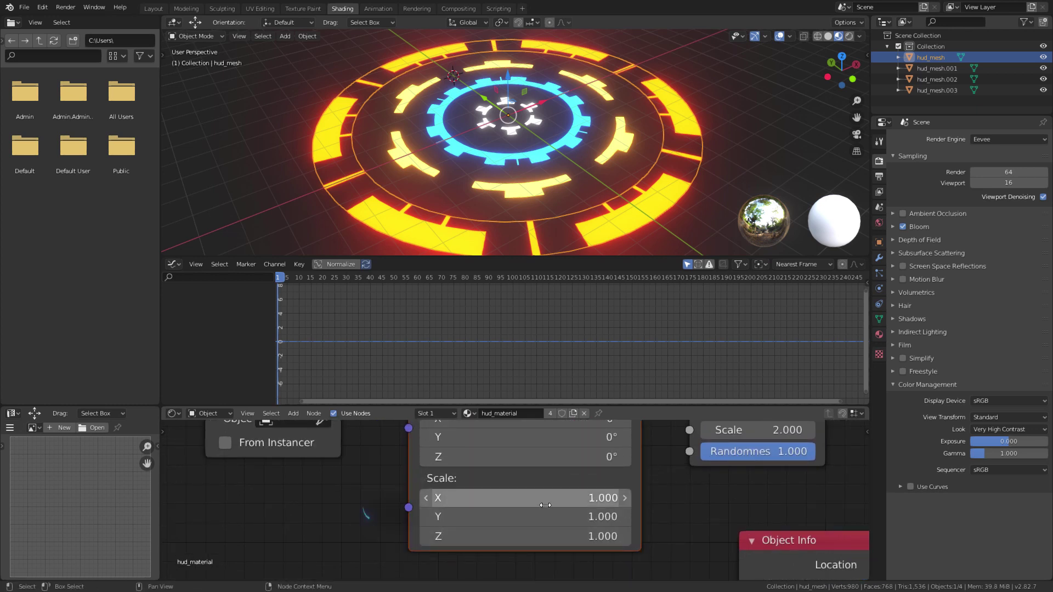
pyautogui.rightClick(502, 519)
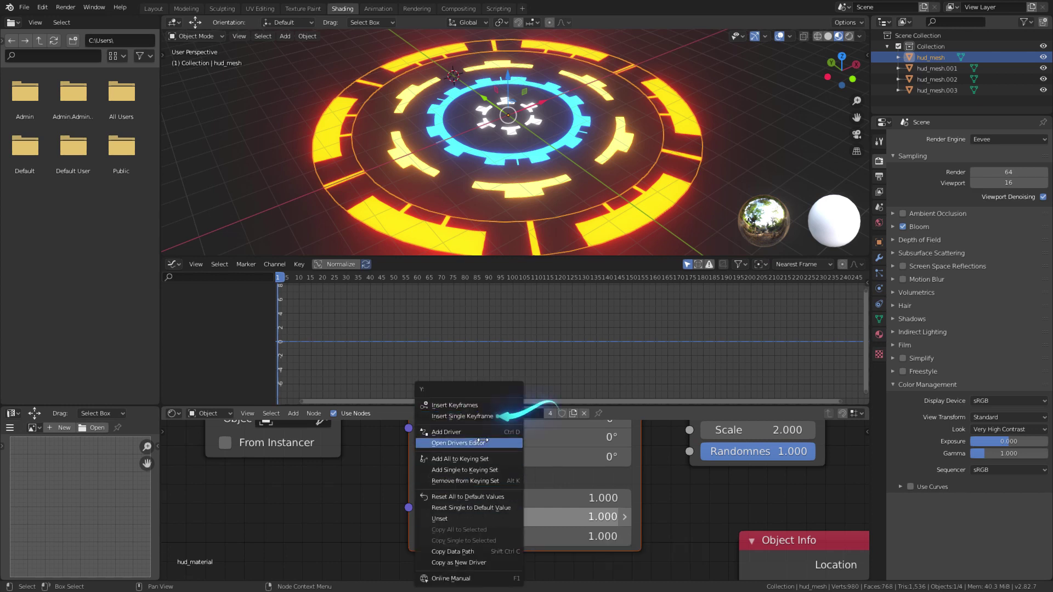
pyautogui.click(483, 417)
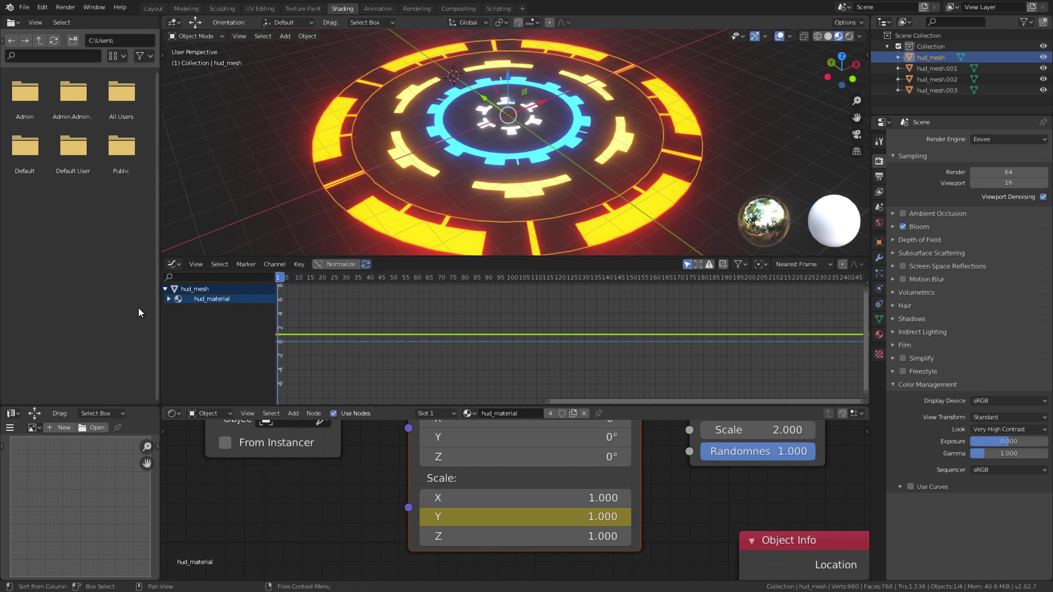
# Add a Noise modifier to the Y Scale F-curve of hud_material in the Graph Editor.
pyautogui.click(168, 299)
pyautogui.click(173, 309)
pyautogui.click(199, 319)
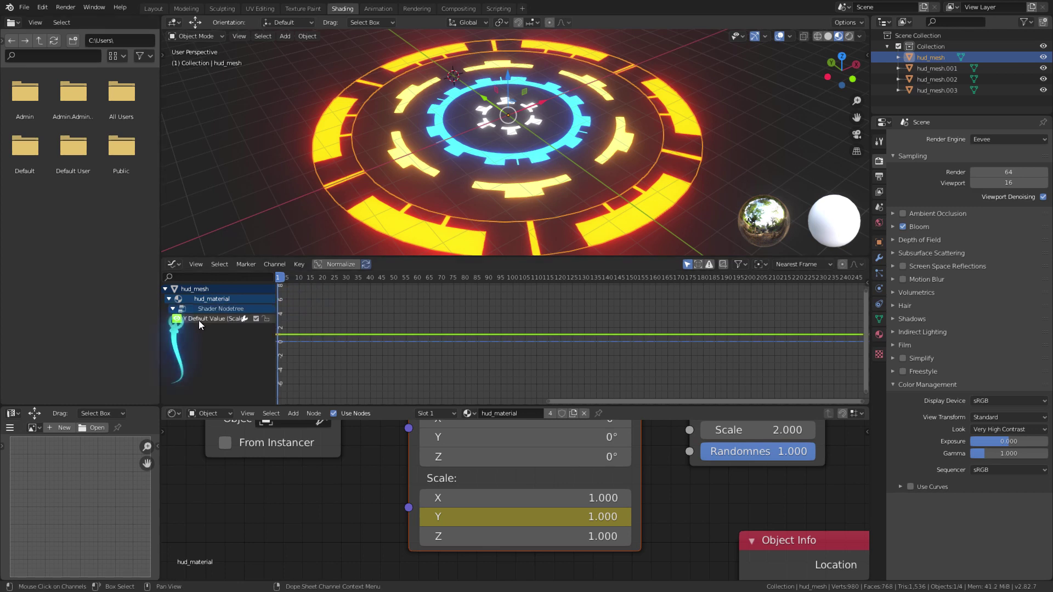
pyautogui.click(864, 282)
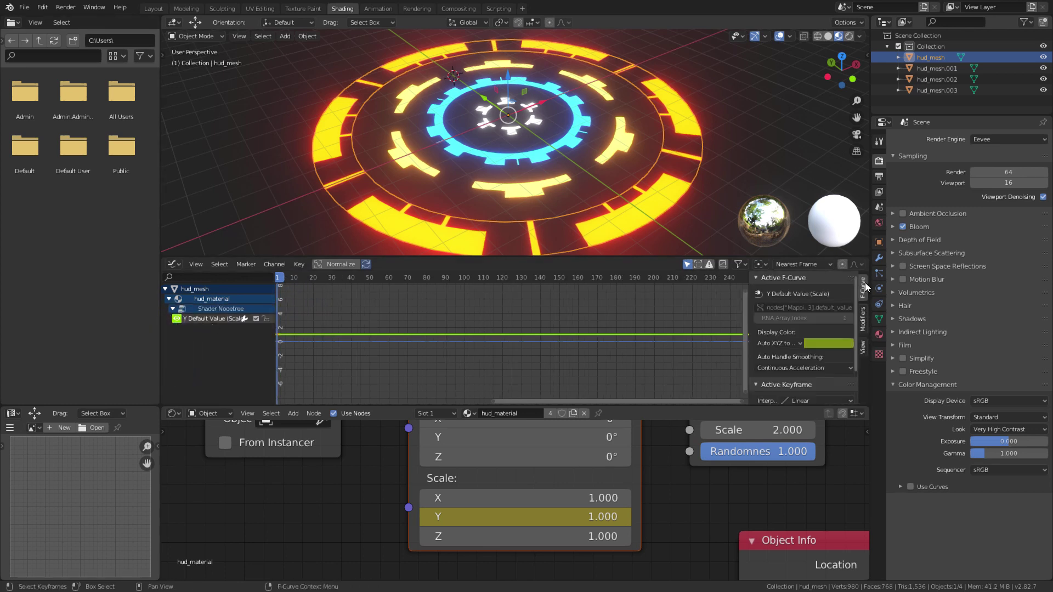
pyautogui.click(863, 321)
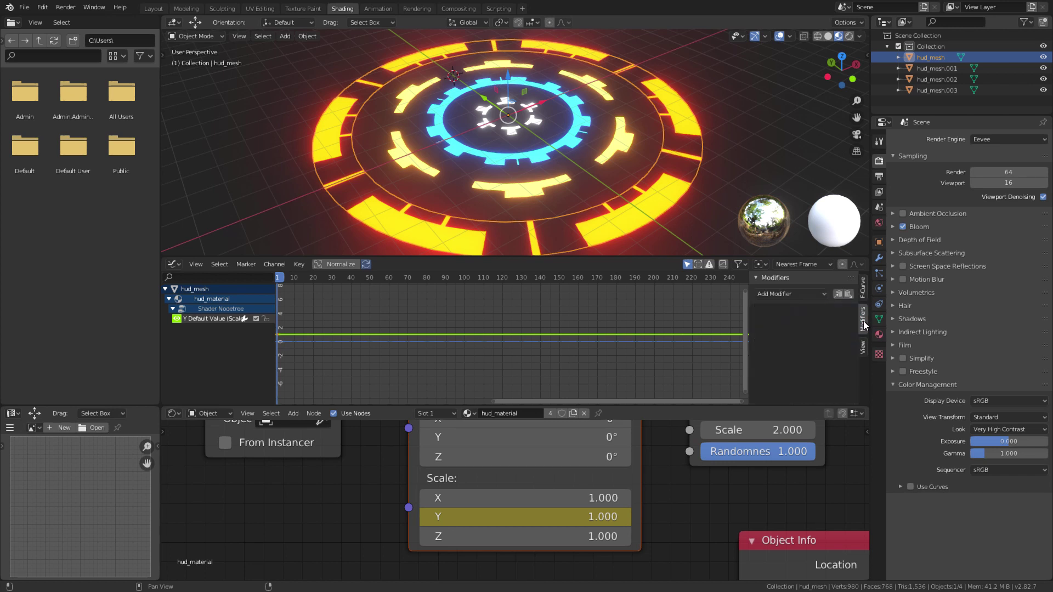
pyautogui.click(819, 295)
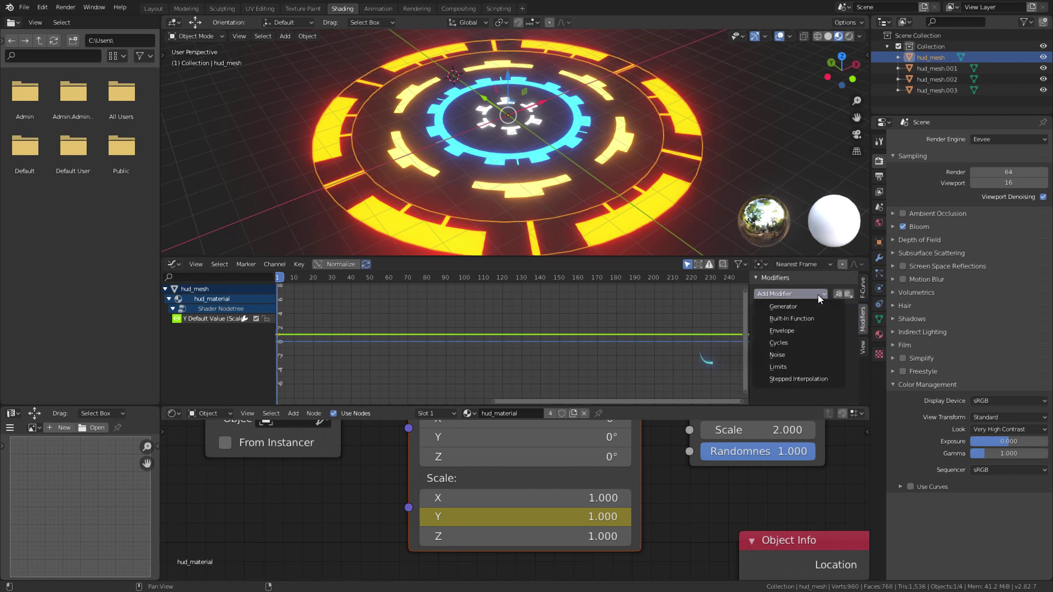
pyautogui.click(790, 356)
pyautogui.scroll(-3, 353, 346)
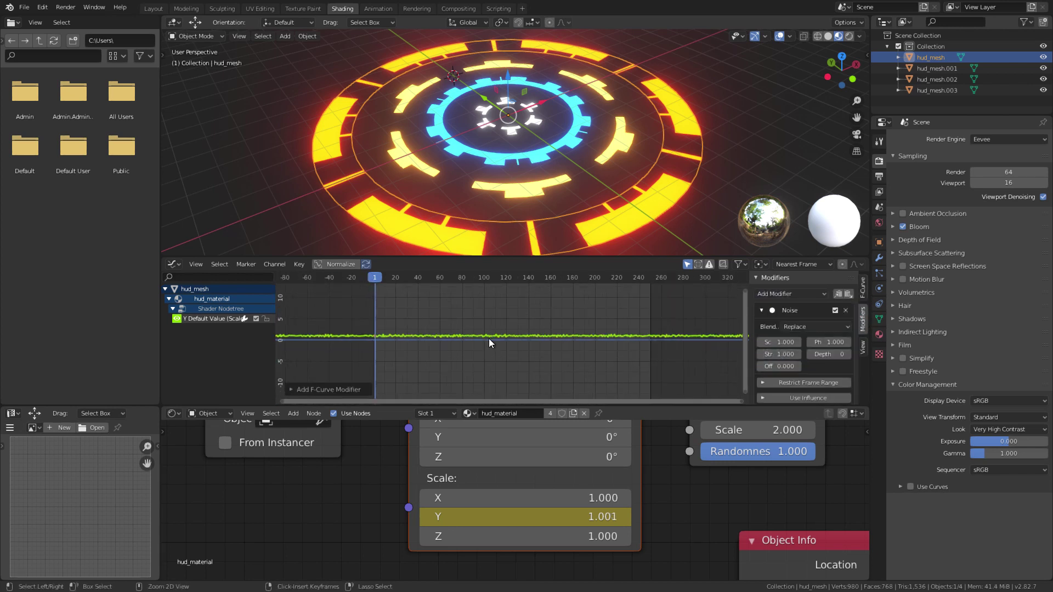
# With the animation playing, set the Noise modifier's Strength to 0.2, Scale to 10 and Depth to 2.
pyautogui.press('space')
pyautogui.press('Home')
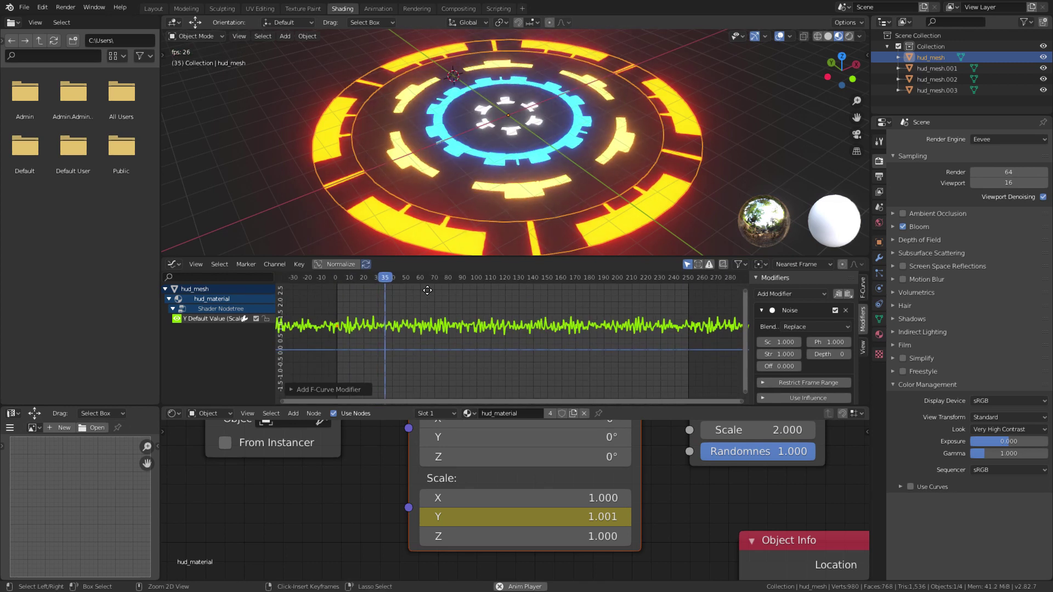
pyautogui.moveTo(751, 351); pyautogui.dragTo(705, 354)
pyautogui.click(729, 356)
pyautogui.write('.2')
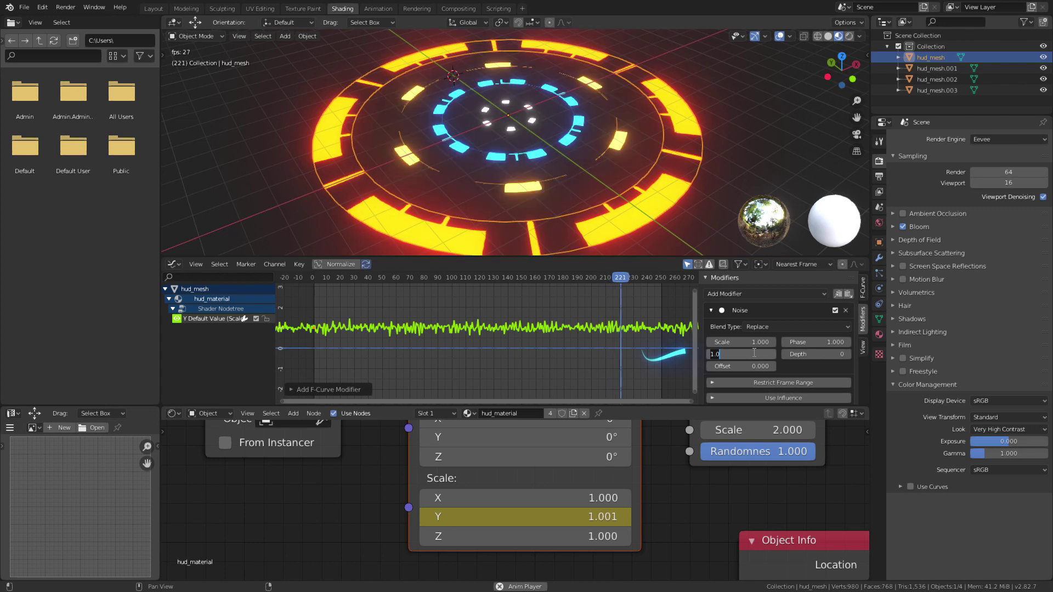
pyautogui.press('Return')
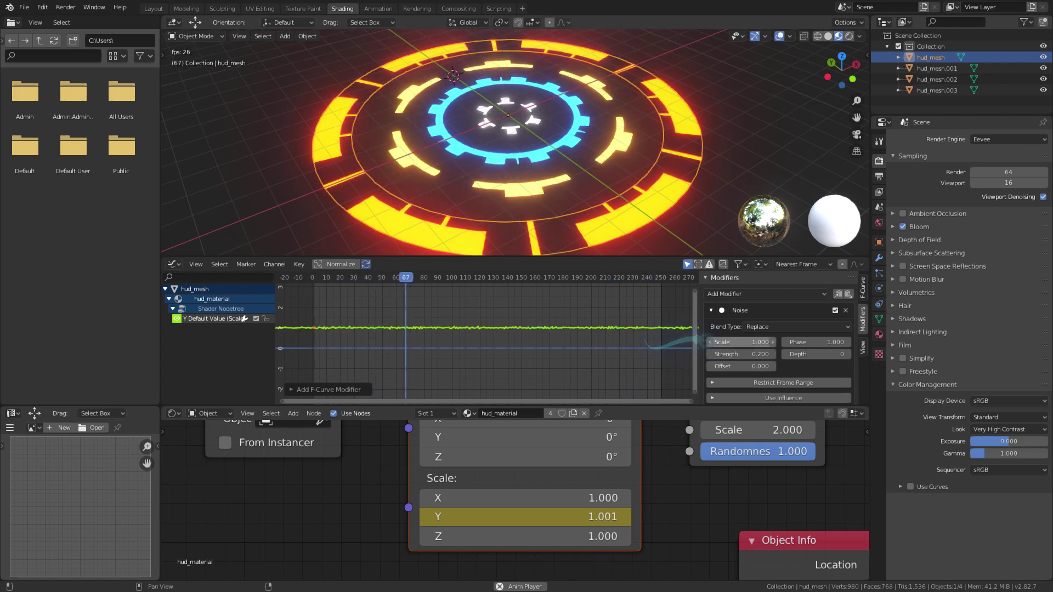
pyautogui.click(743, 345)
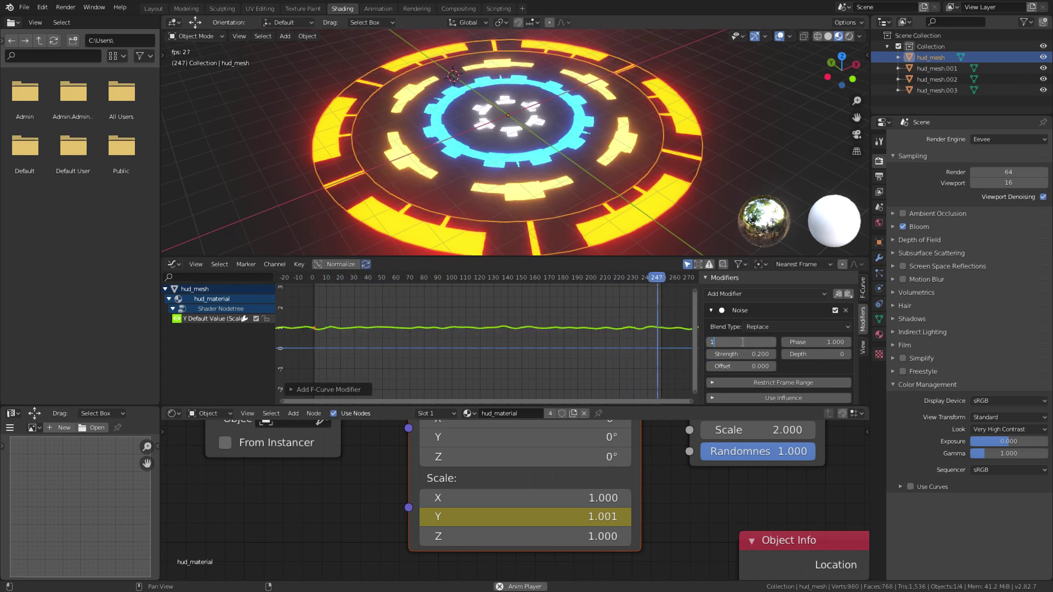
pyautogui.write('10')
pyautogui.press('Return')
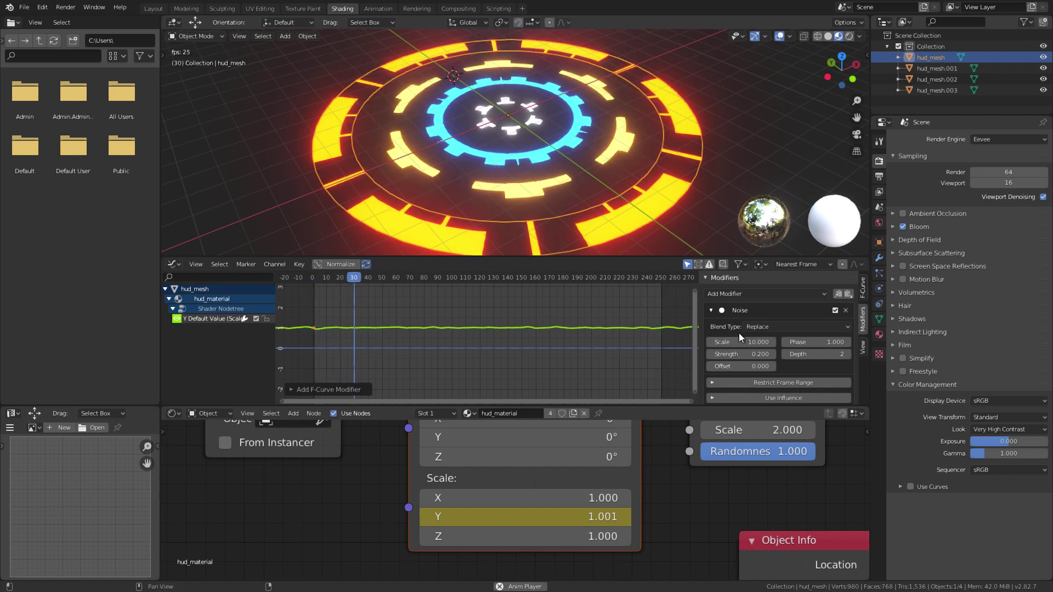
# Keyframe only the Mapping node's Scale X and copy the Y curve's Noise modifier onto it with an Offset of 8.2.
pyautogui.click(838, 295)
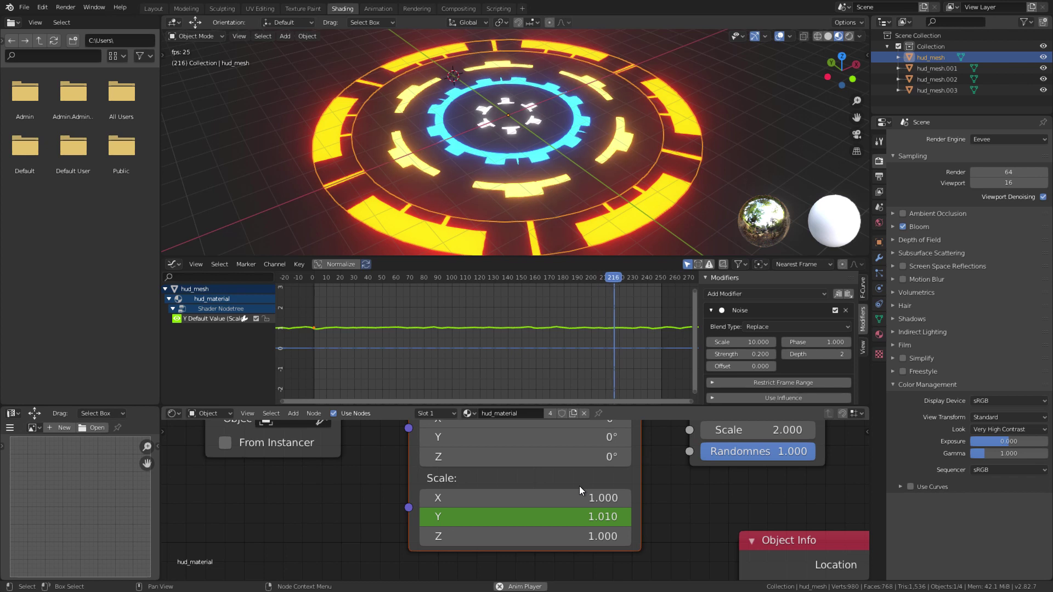
pyautogui.rightClick(514, 494)
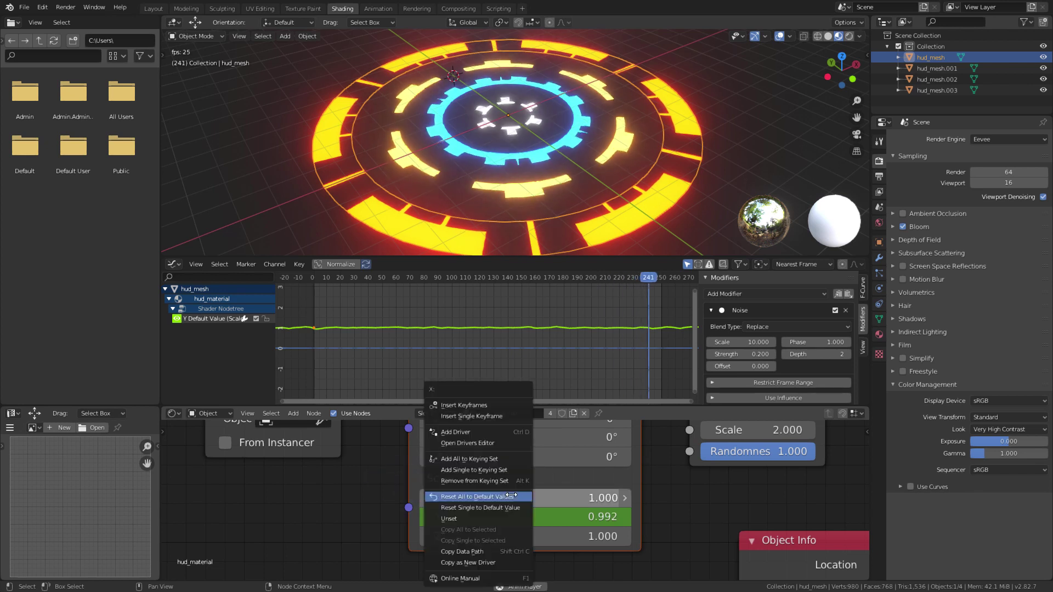
pyautogui.click(487, 415)
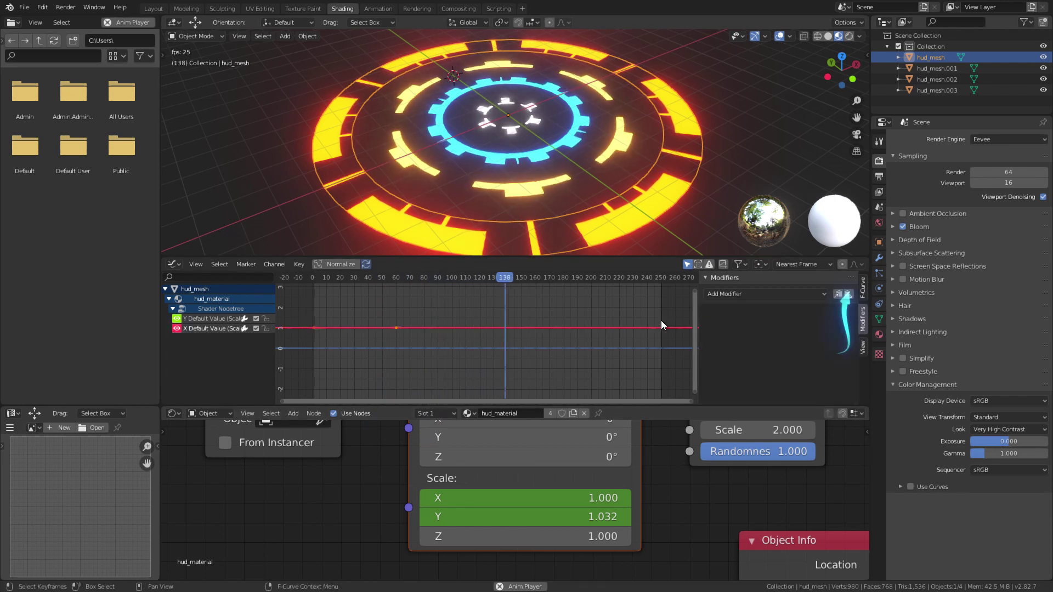
pyautogui.click(847, 294)
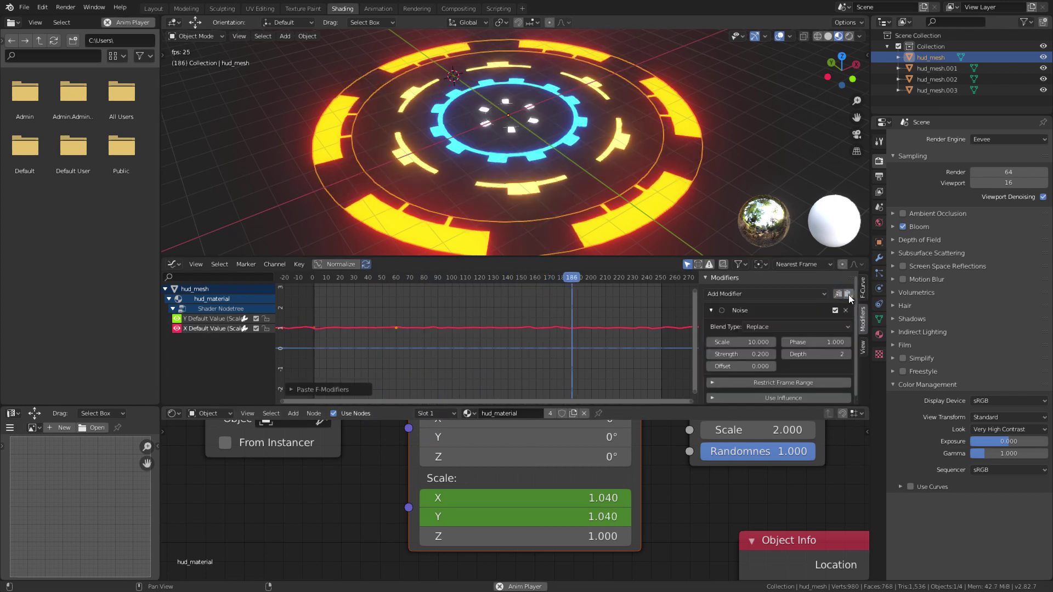
pyautogui.moveTo(729, 367); pyautogui.dragTo(745, 366)
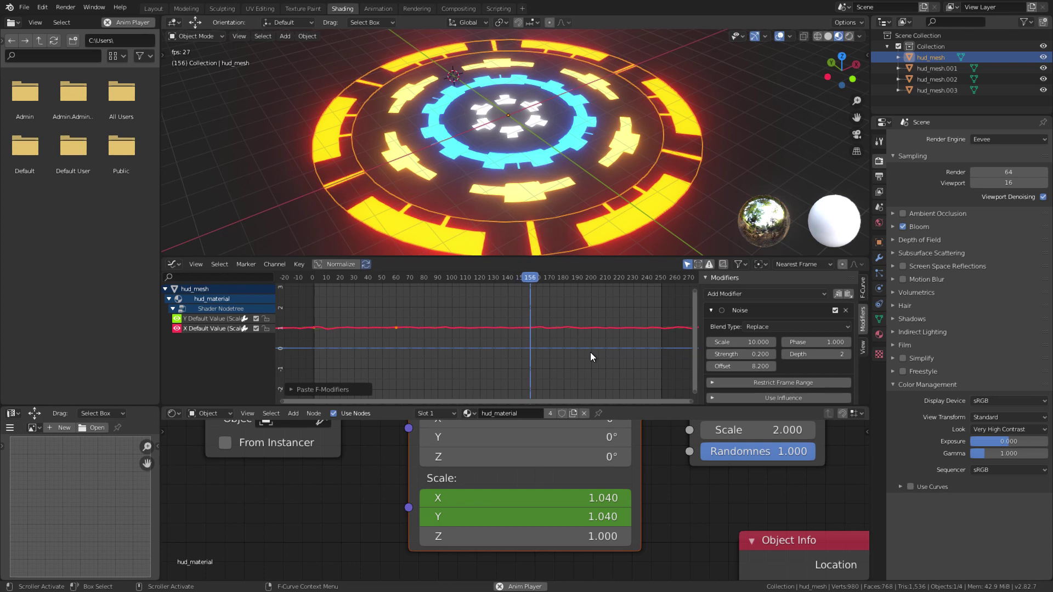
# Stop the animation playback and enlarge the Graph Editor and 3D viewport by shrinking the node editor area.
pyautogui.press('space')
pyautogui.moveTo(506, 405); pyautogui.dragTo(513, 485)
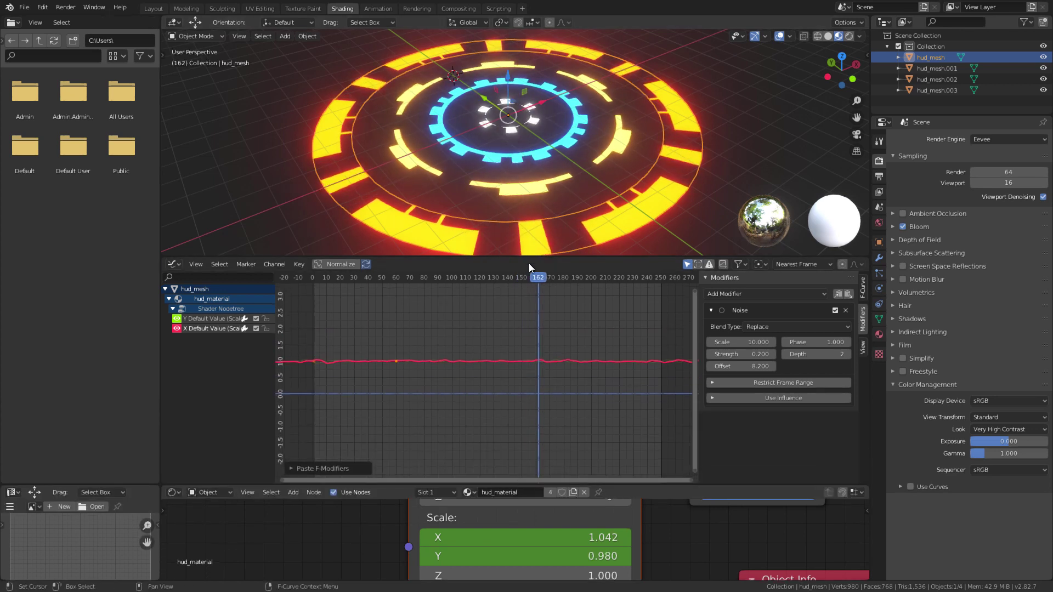
pyautogui.moveTo(529, 257); pyautogui.dragTo(530, 294)
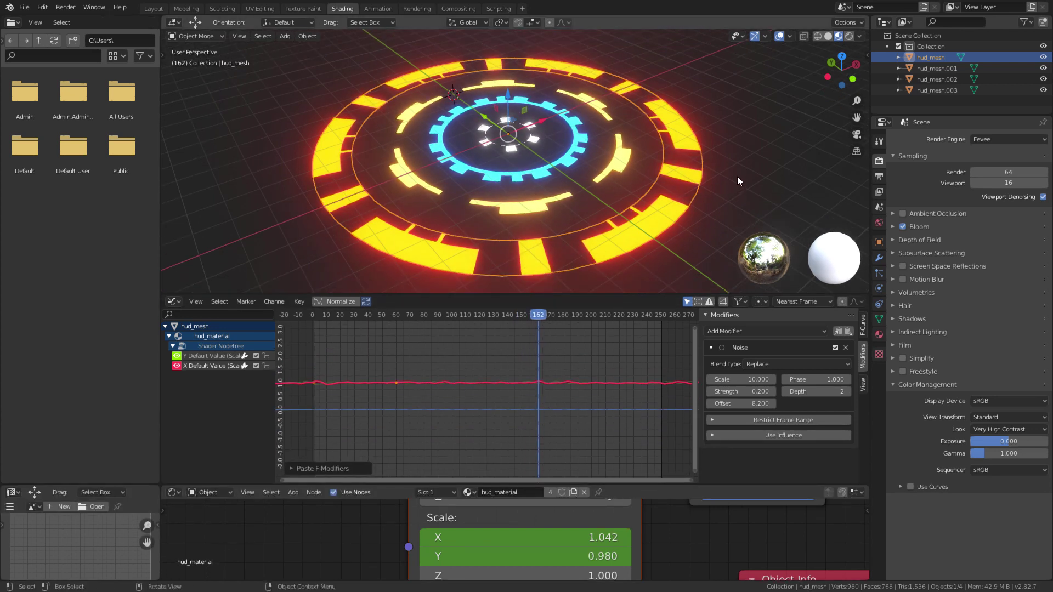
# Show the transform values of hud_mesh and insert a single keyframe on its Z rotation at 0°.
pyautogui.moveTo(673, 205); pyautogui.dragTo(672, 201)
pyautogui.press('n')
pyautogui.moveTo(786, 146)
pyautogui.mouseDown()
pyautogui.moveTo(806, 146)
pyautogui.moveTo(768, 144)
pyautogui.mouseUp()
pyautogui.hotkey('ctrl', 'z')
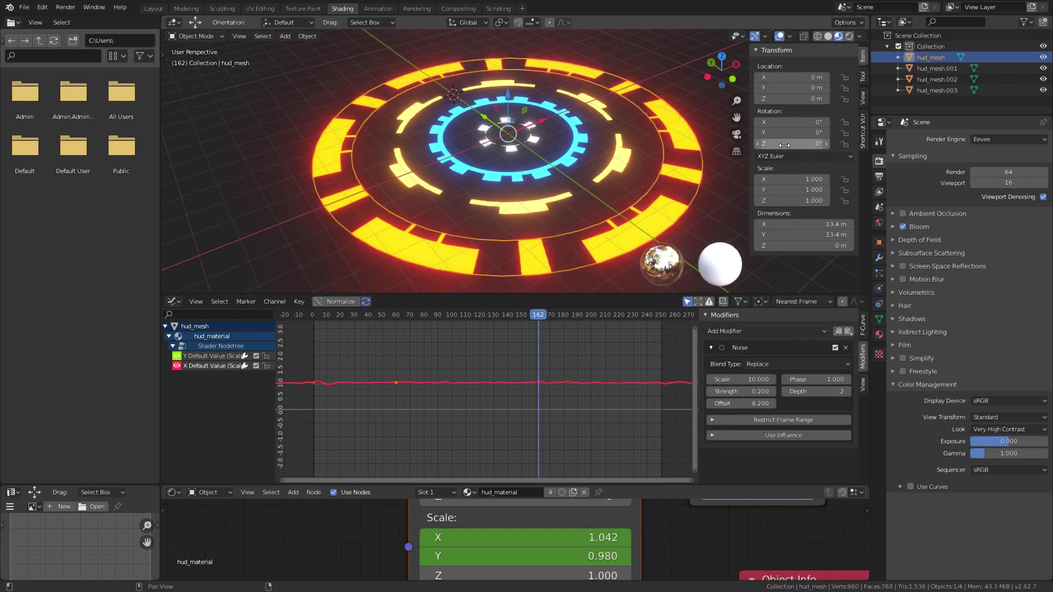
pyautogui.rightClick(784, 145)
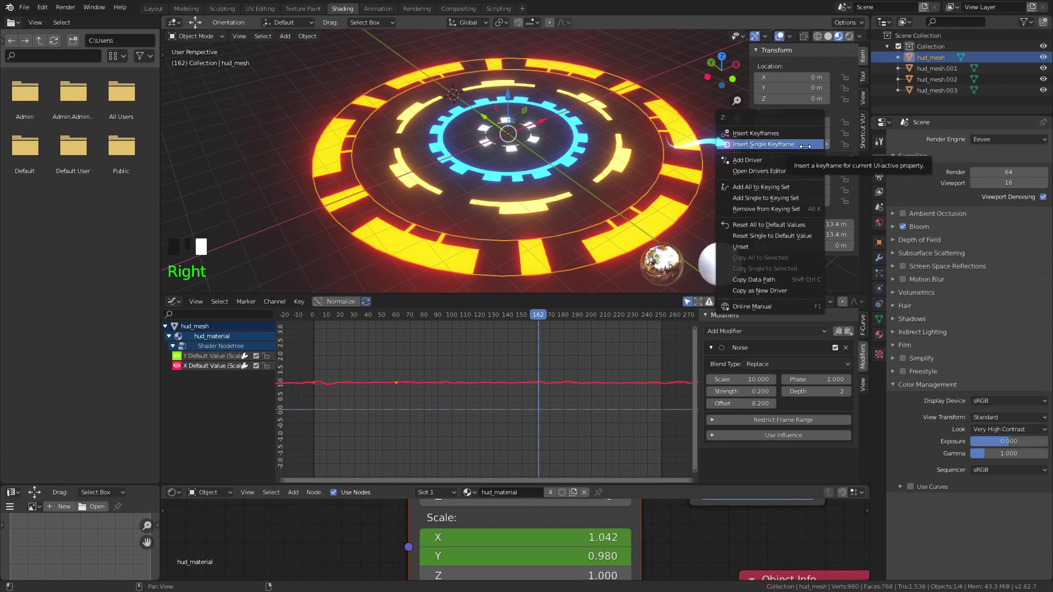
pyautogui.click(804, 145)
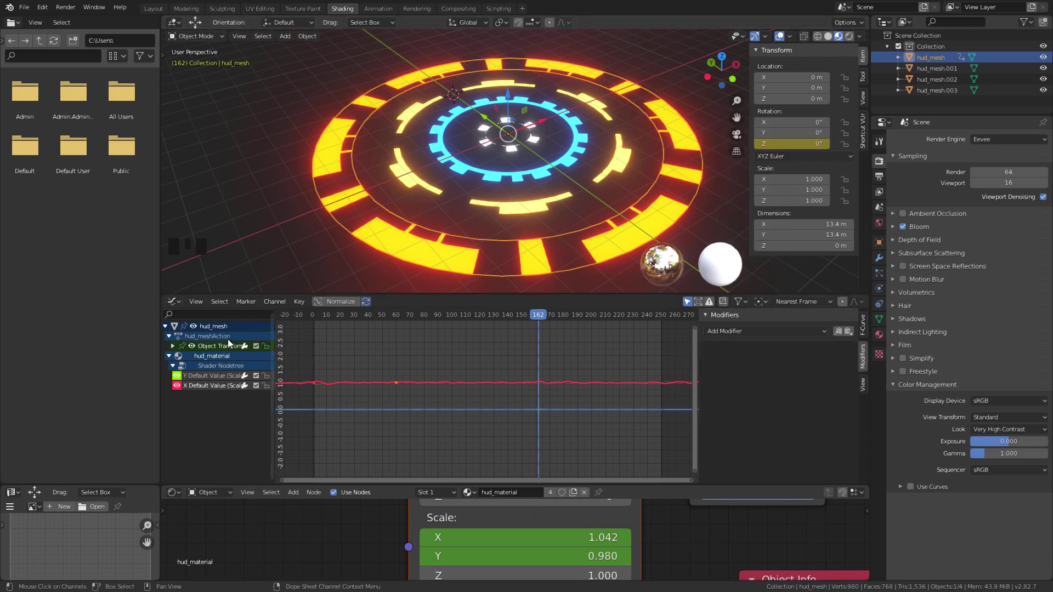
# Add a Noise modifier to hud_mesh's Z Euler Rotation curve in the Graph Editor.
pyautogui.click(173, 346)
pyautogui.click(188, 356)
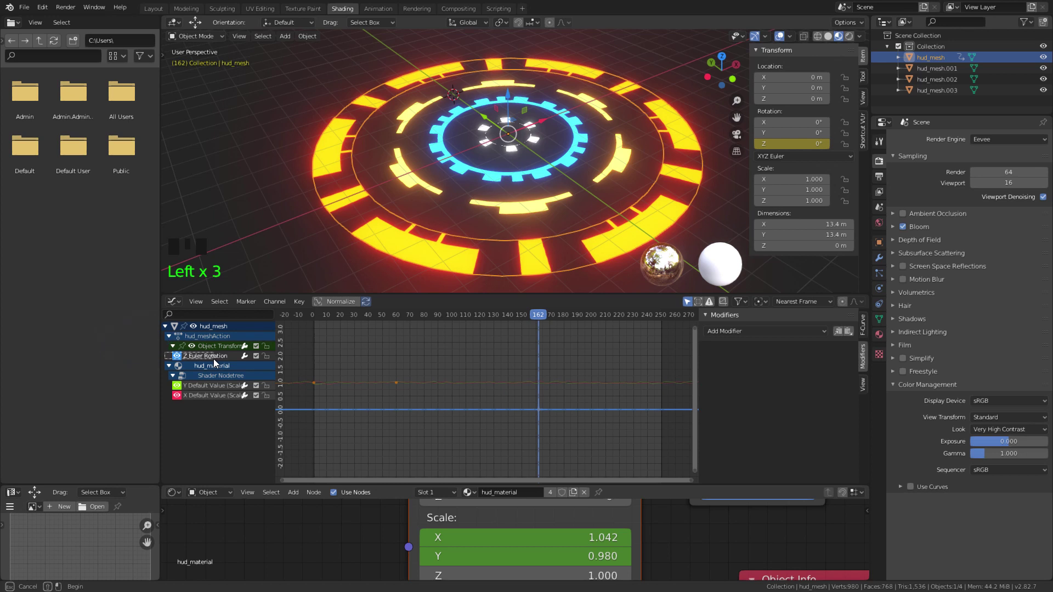
pyautogui.click(759, 331)
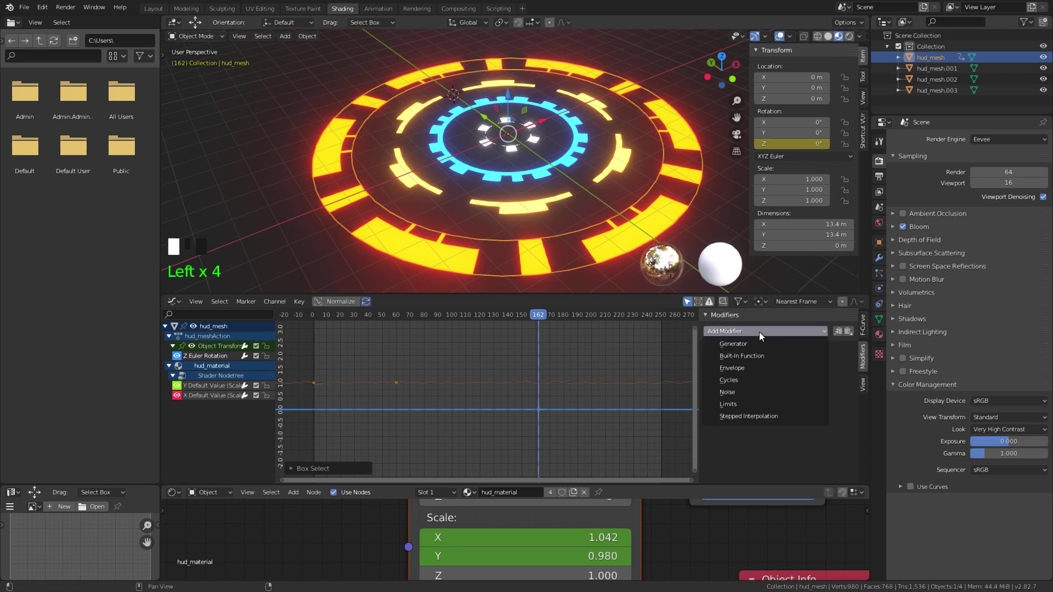
pyautogui.click(742, 391)
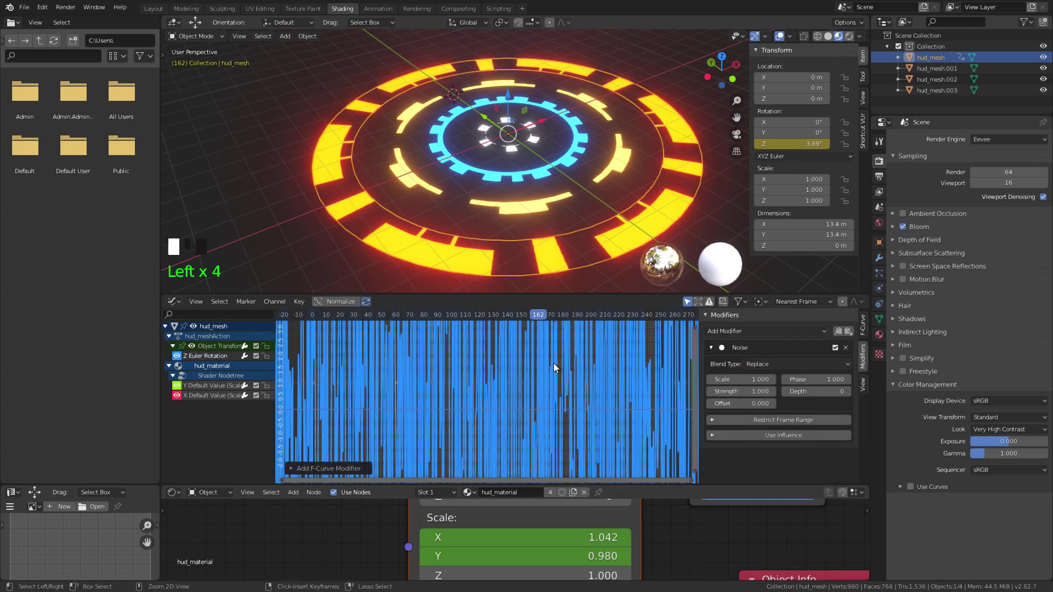
# With the animation playing, set the Scale of the Z rotation's Noise modifier to 30.
pyautogui.press('space')
pyautogui.keyDown('ctrl'); pyautogui.moveTo(512, 367); pyautogui.dragTo(509, 439, button='middle'); pyautogui.keyUp('ctrl')
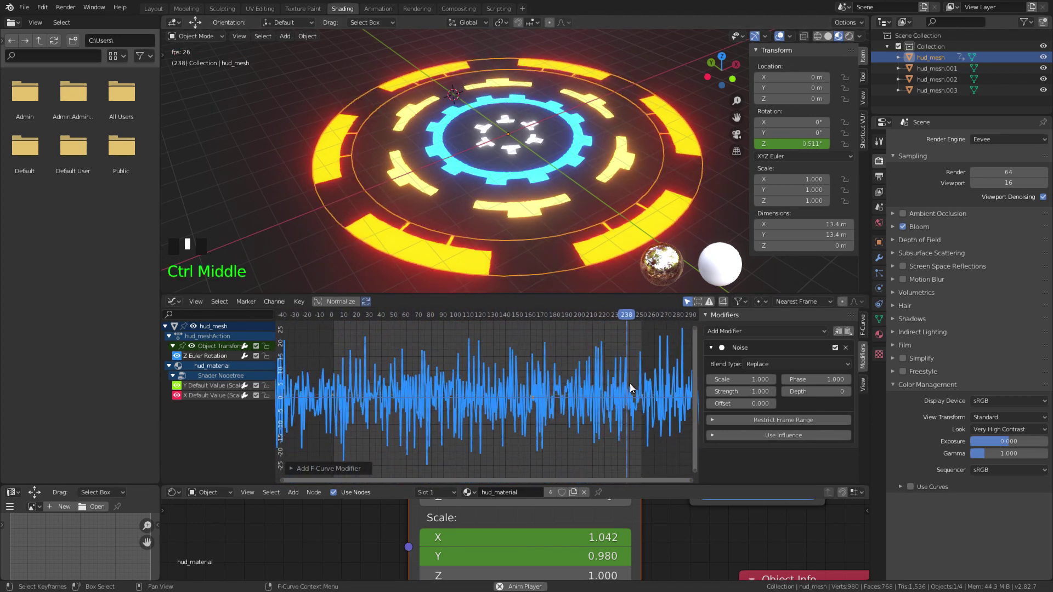
pyautogui.moveTo(718, 379); pyautogui.dragTo(806, 380)
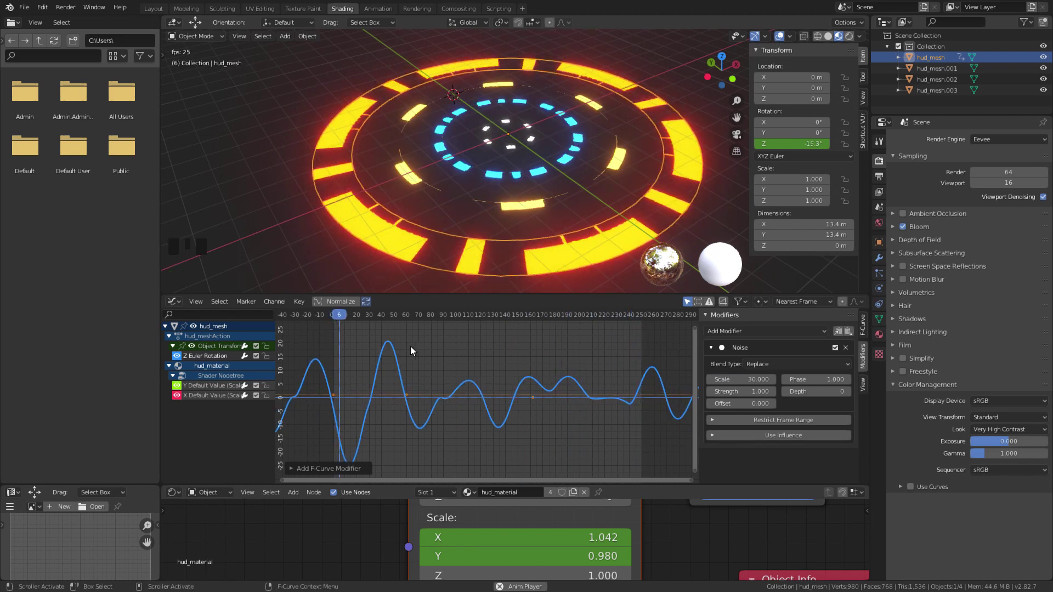
# Copy the rotation curve's Noise modifier and insert a single keyframe on the Z rotation of hud_mesh.003.
pyautogui.click(838, 331)
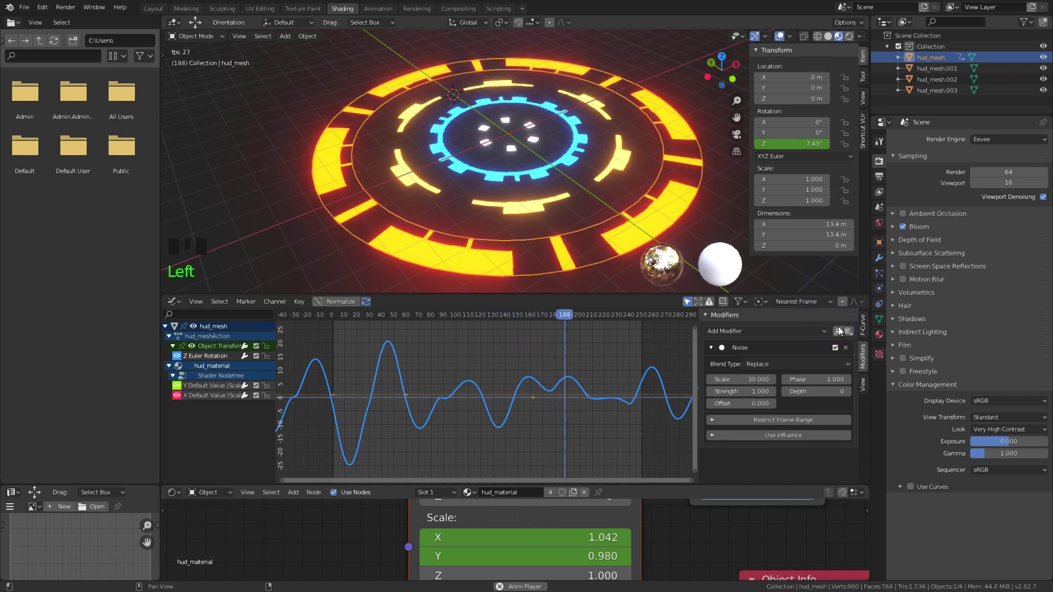
pyautogui.doubleClick(556, 201)
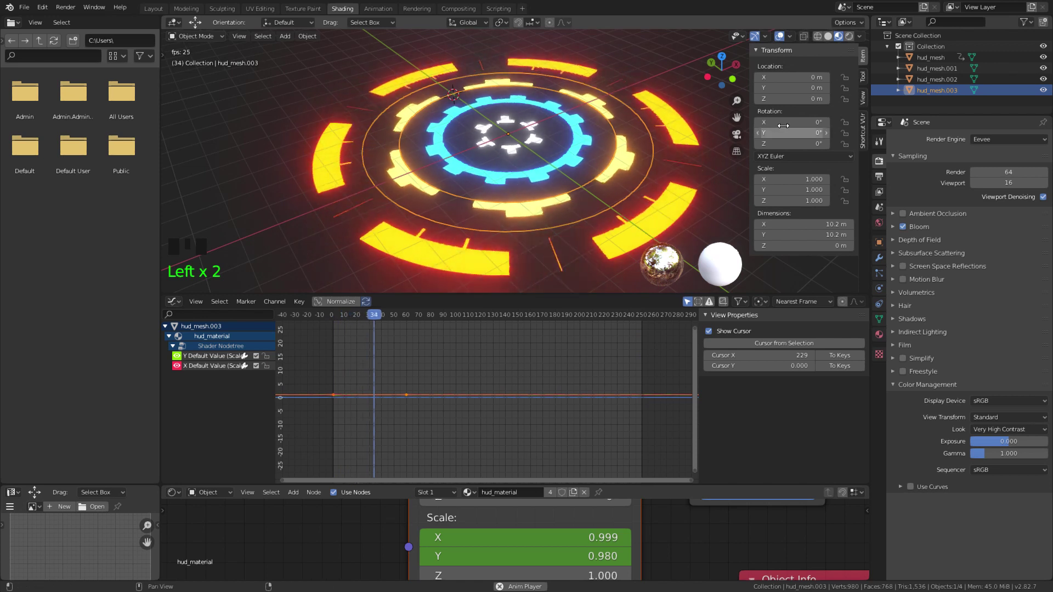
pyautogui.rightClick(791, 144)
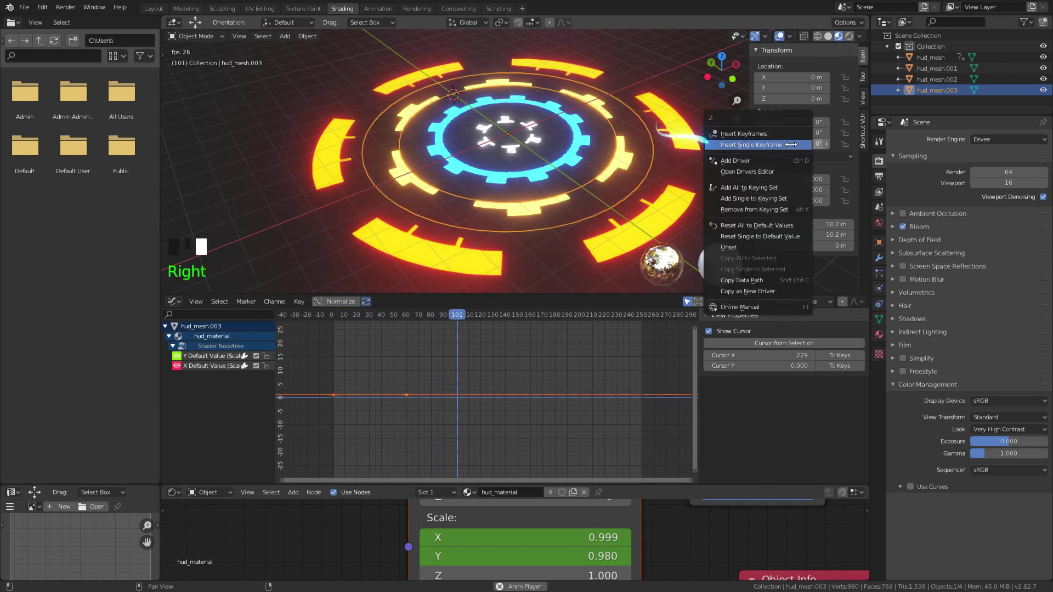
pyautogui.click(789, 144)
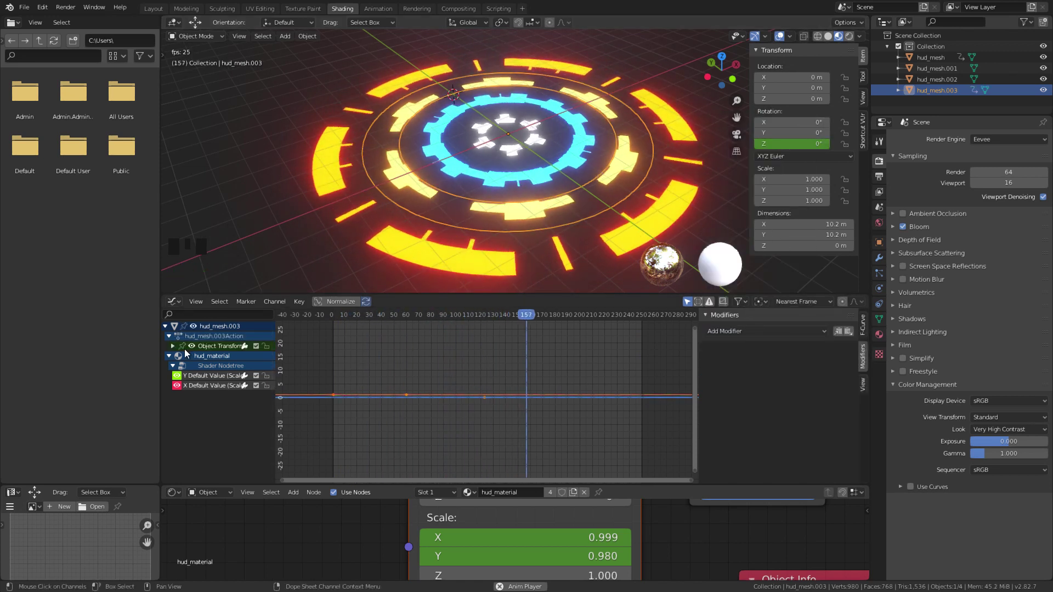
# Paste the copied Noise modifier onto hud_mesh.003's Z Euler Rotation curve and set its Offset to -175.4.
pyautogui.click(173, 346)
pyautogui.click(192, 355)
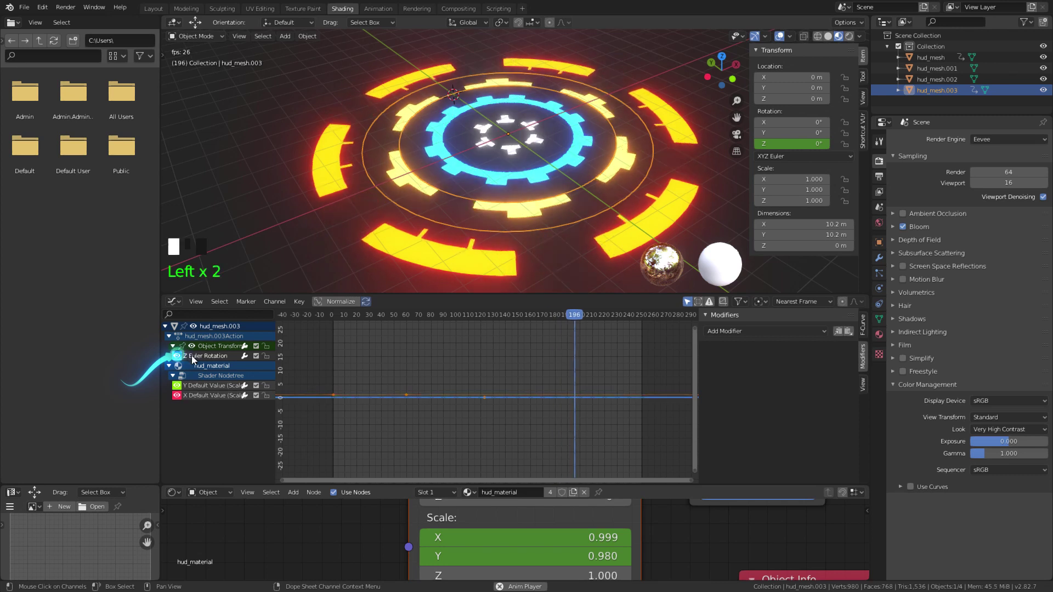
pyautogui.click(849, 331)
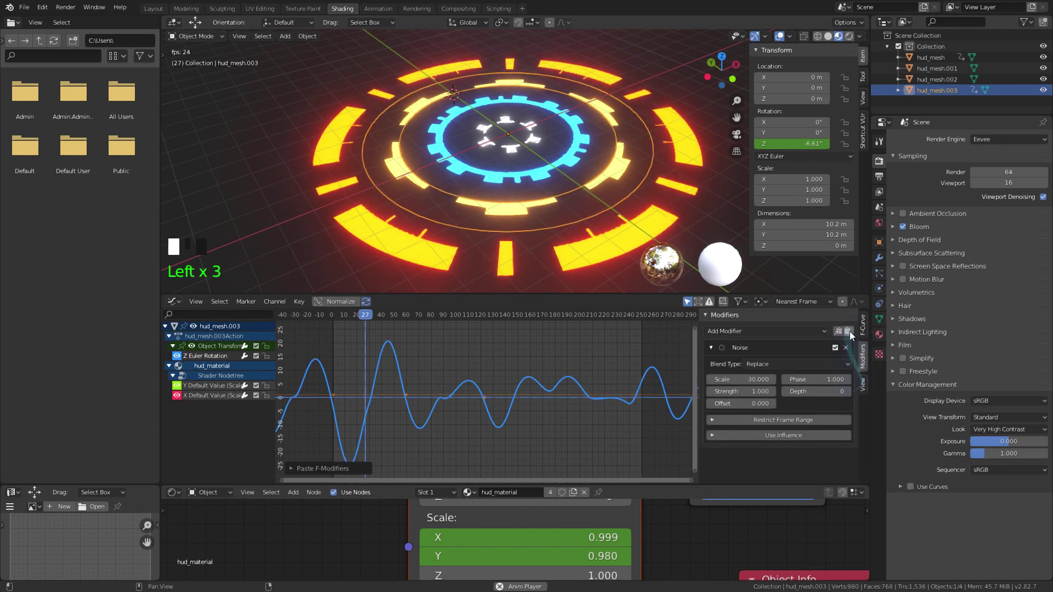
pyautogui.moveTo(761, 403)
pyautogui.mouseDown()
pyautogui.moveTo(646, 403)
pyautogui.moveTo(746, 403)
pyautogui.moveTo(680, 403)
pyautogui.moveTo(755, 413)
pyautogui.mouseUp()
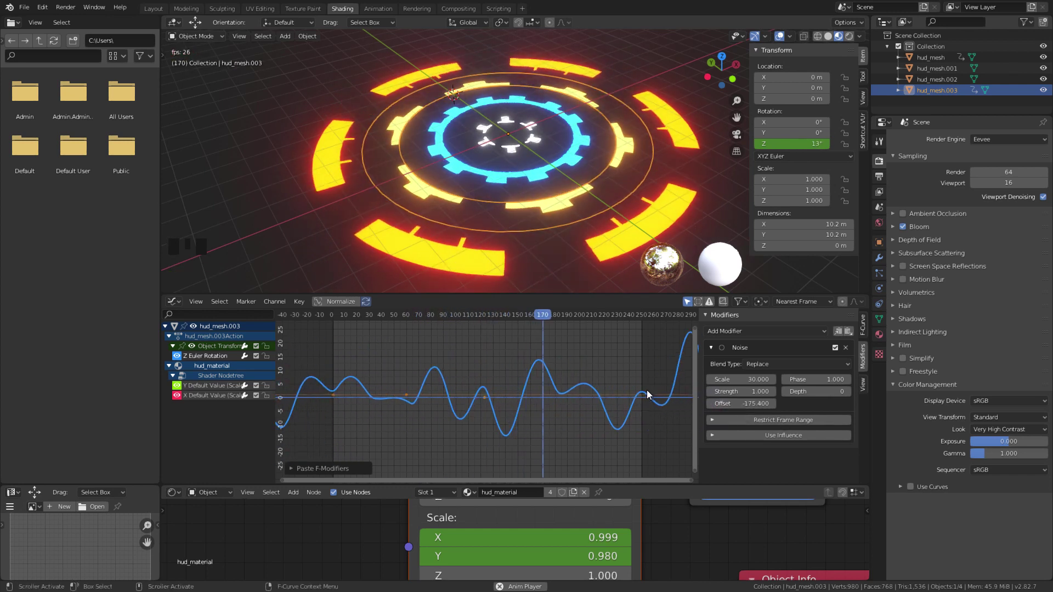